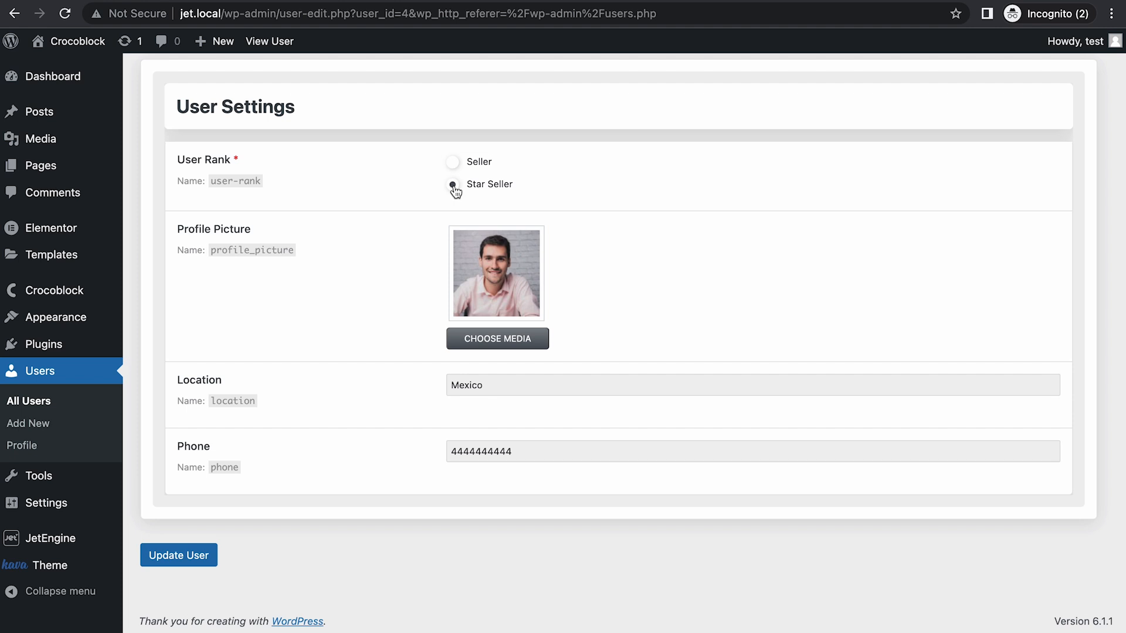
Save the user's profile with the Star Seller rank and head back to the dashboard.
left_click(179, 555)
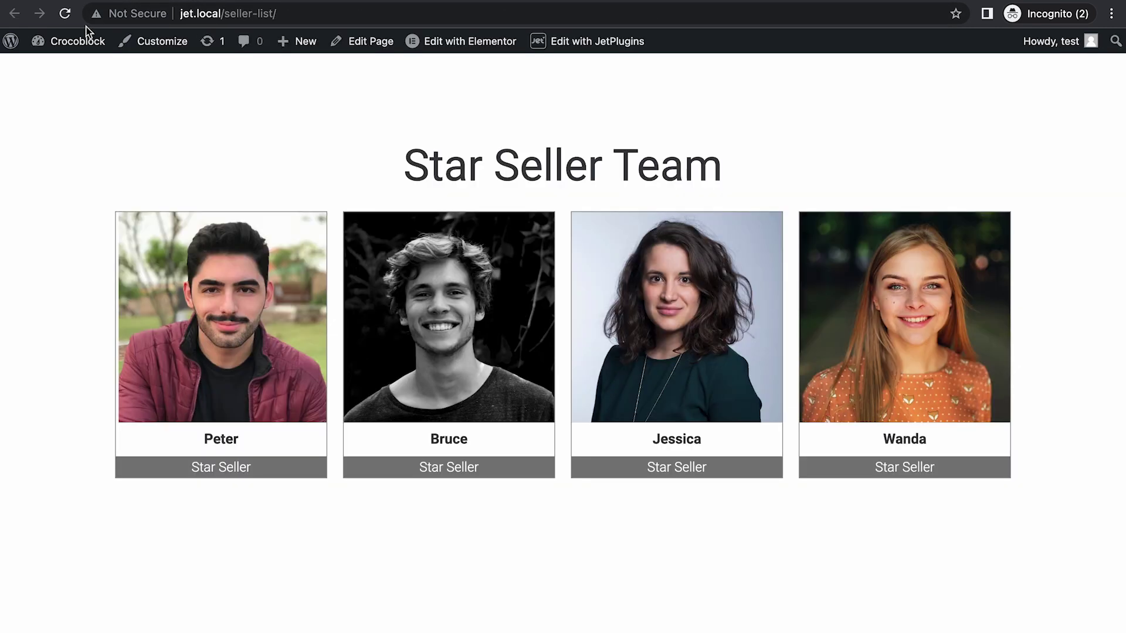
left_click(64, 14)
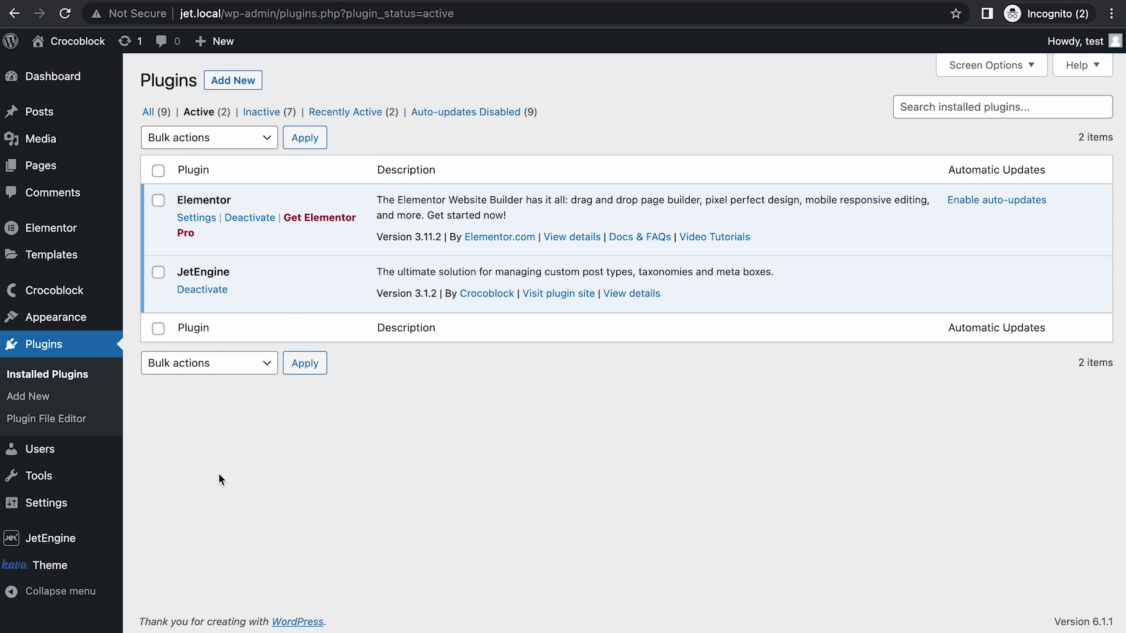
mouse_move(50, 538)
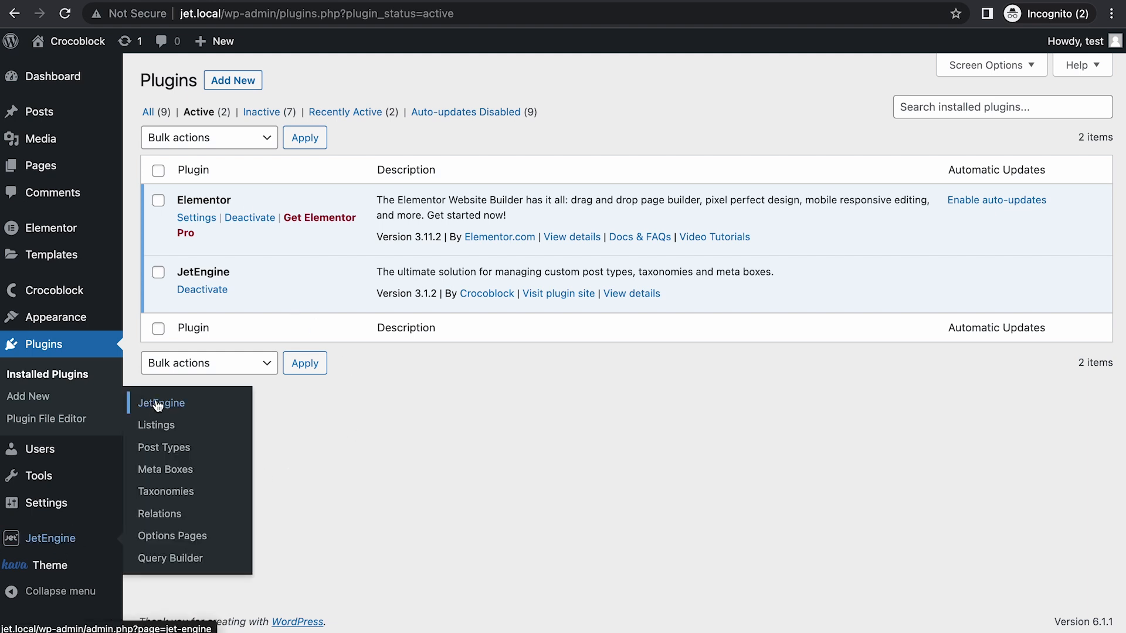
Start a new empty glossary from the JetEngine Glossaries section.
left_click(158, 403)
left_click(183, 280)
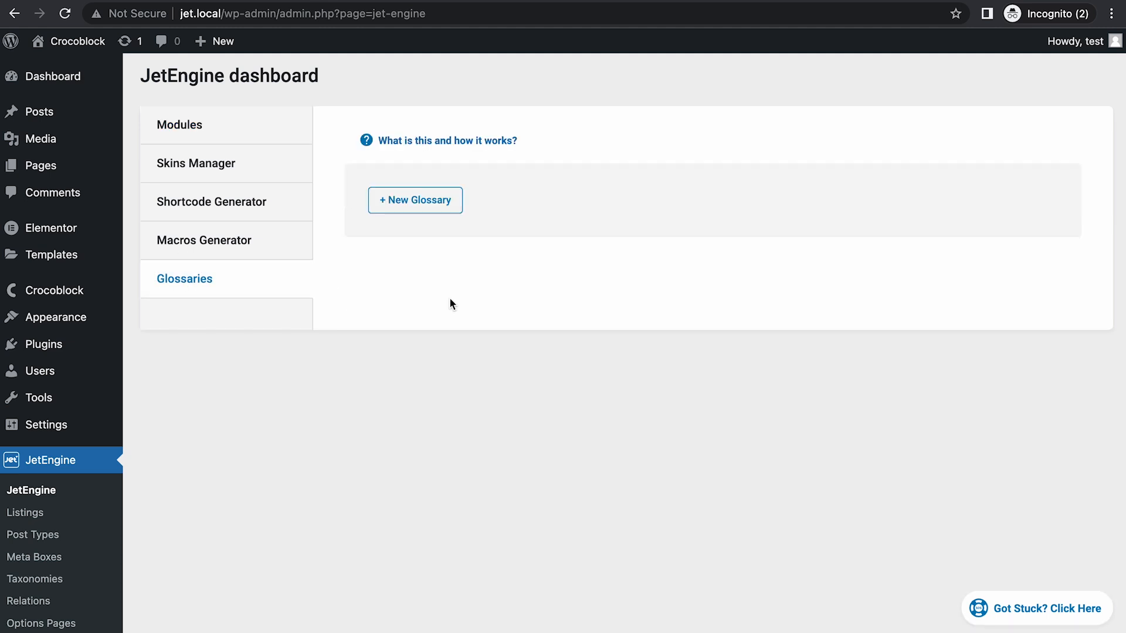
left_click(410, 202)
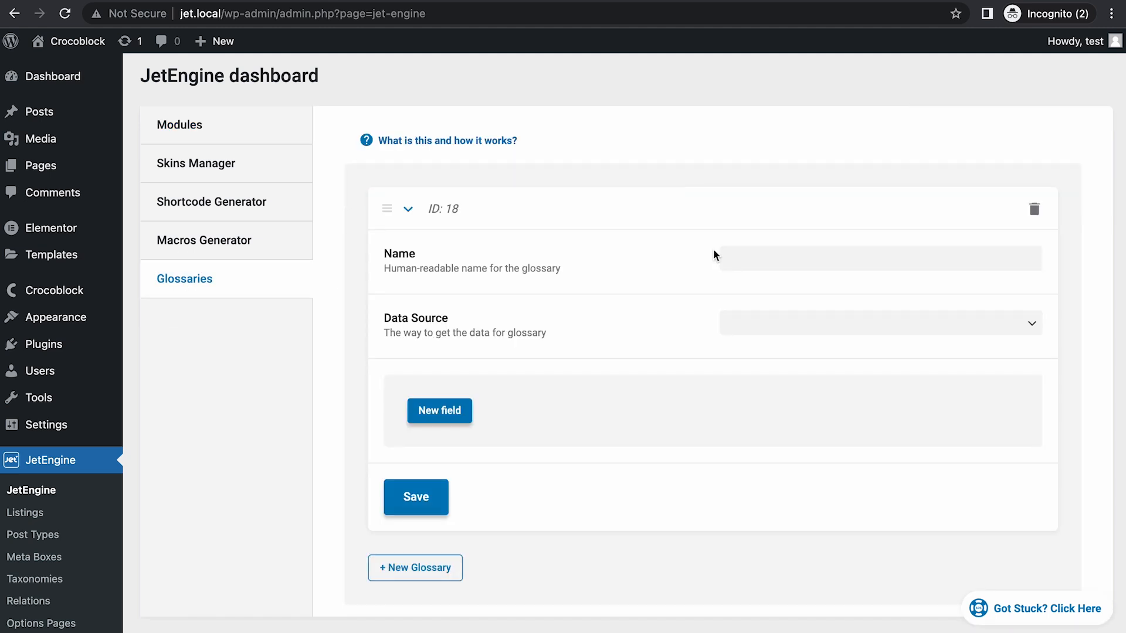
Name the glossary Seller Rank and set its data source to manually entered items.
left_click(735, 260)
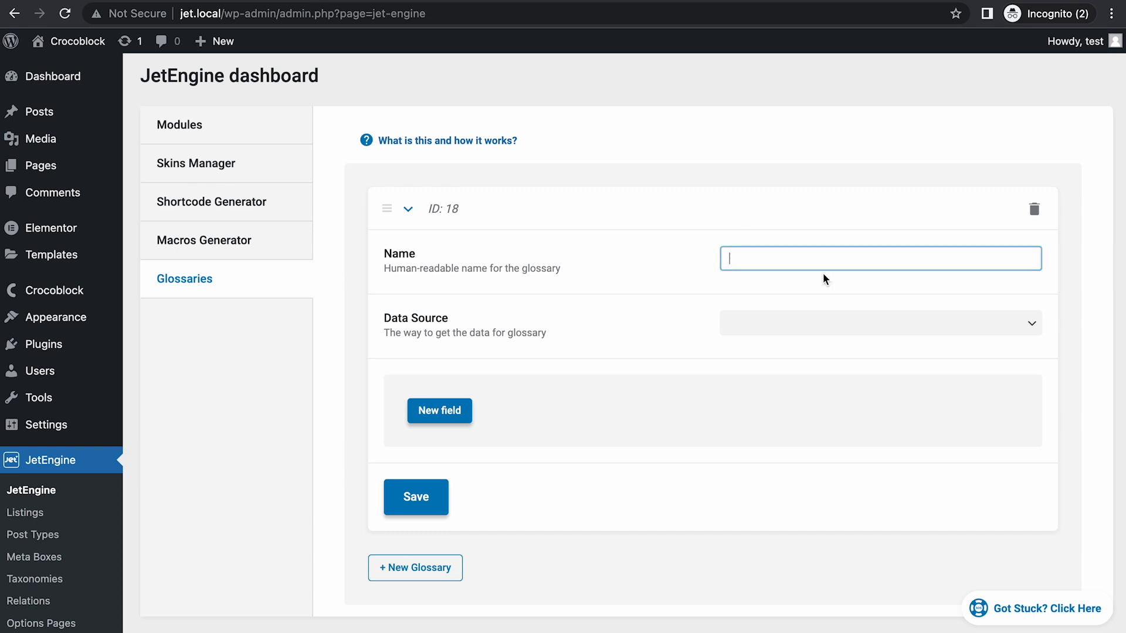
type("Seller R")
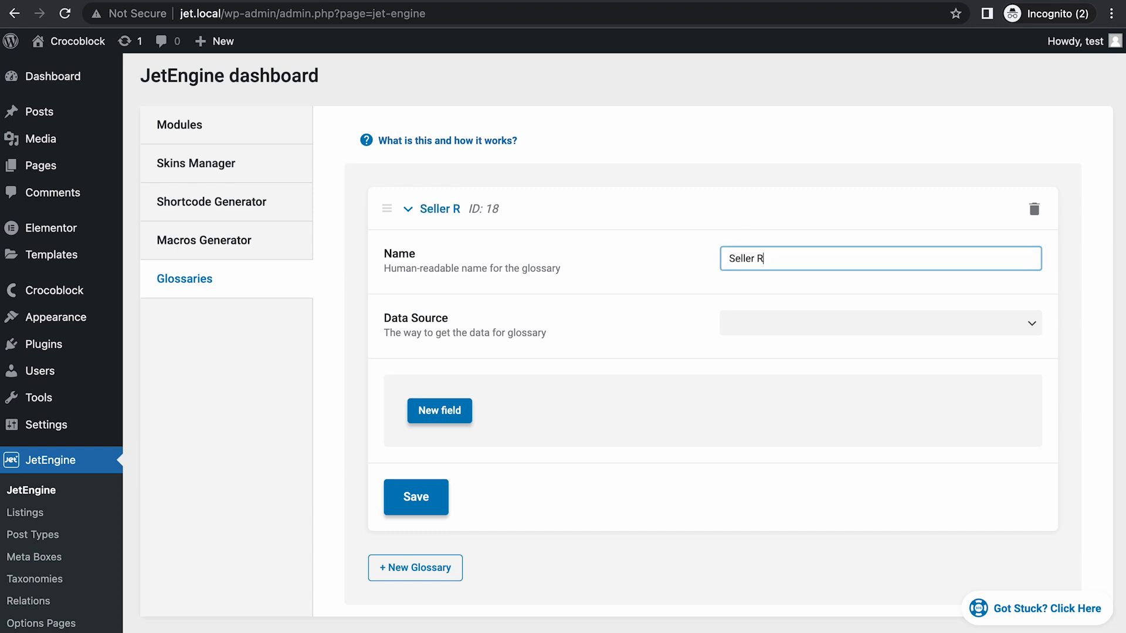
type("ank")
left_click(844, 326)
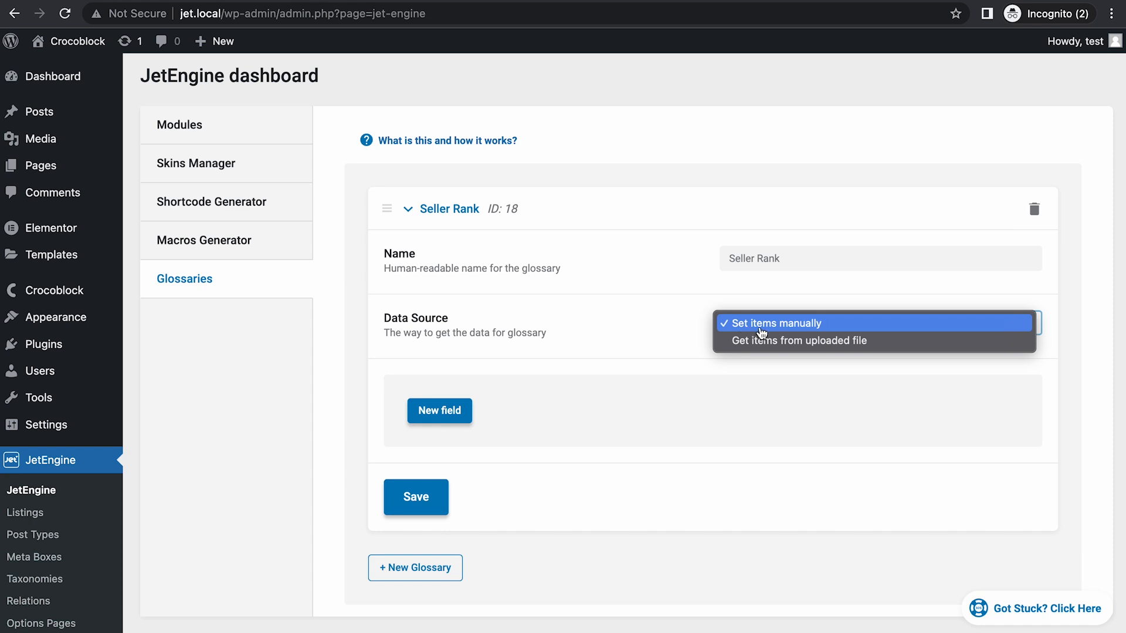
left_click(762, 326)
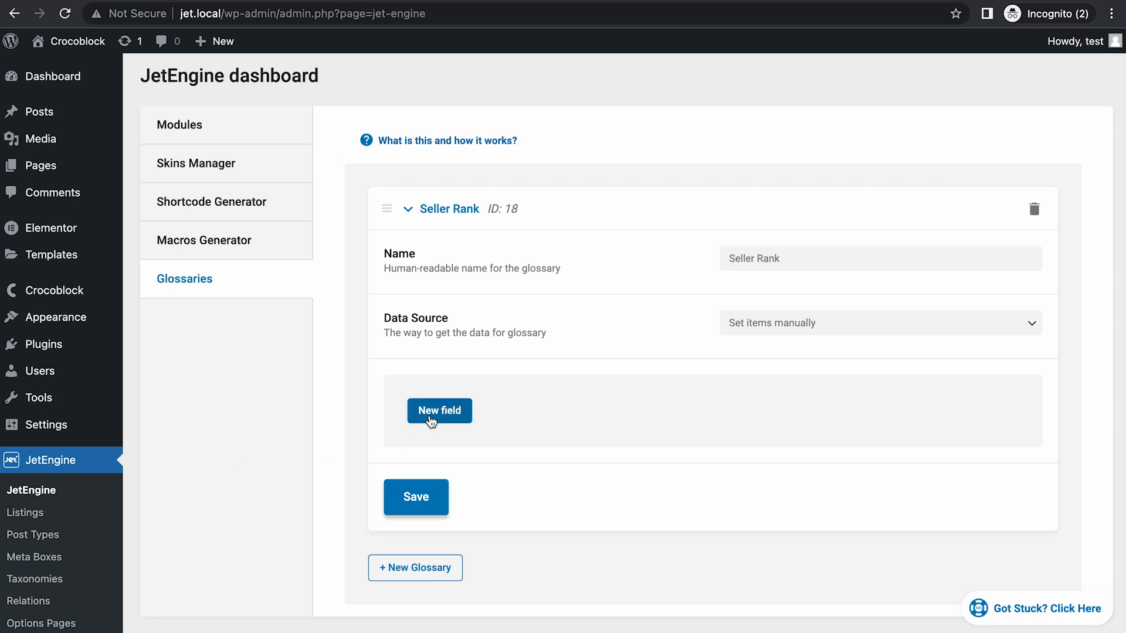
Add the first glossary item with label Seller and value seller.
left_click(439, 410)
scroll(591, 416, "down", 1)
scroll(590, 409, "down", 2)
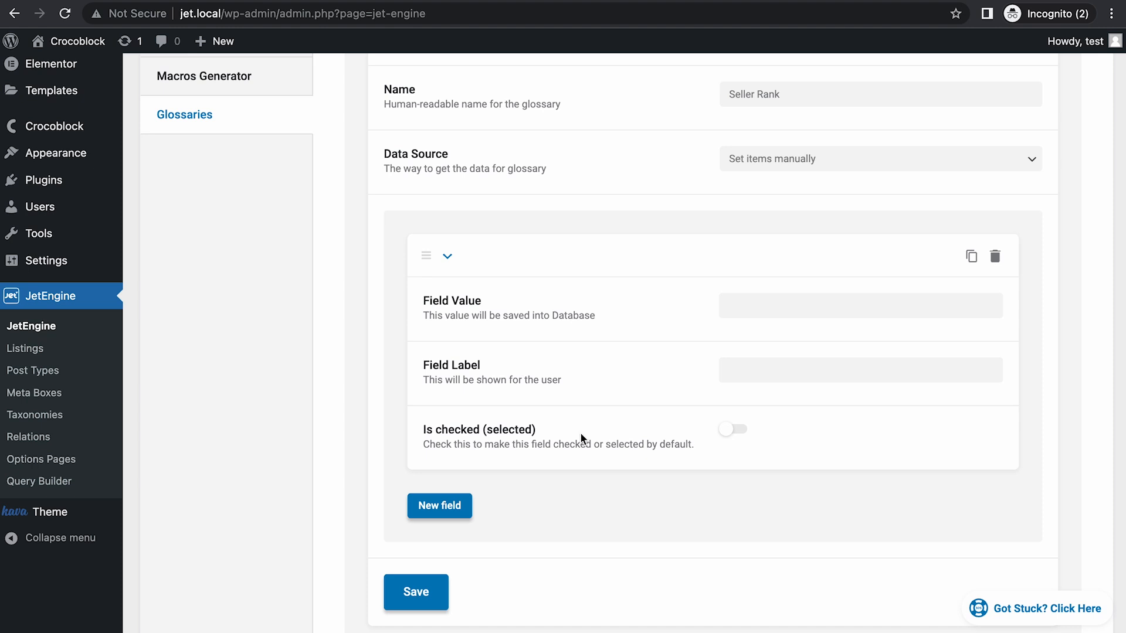
scroll(579, 432, "down", 1)
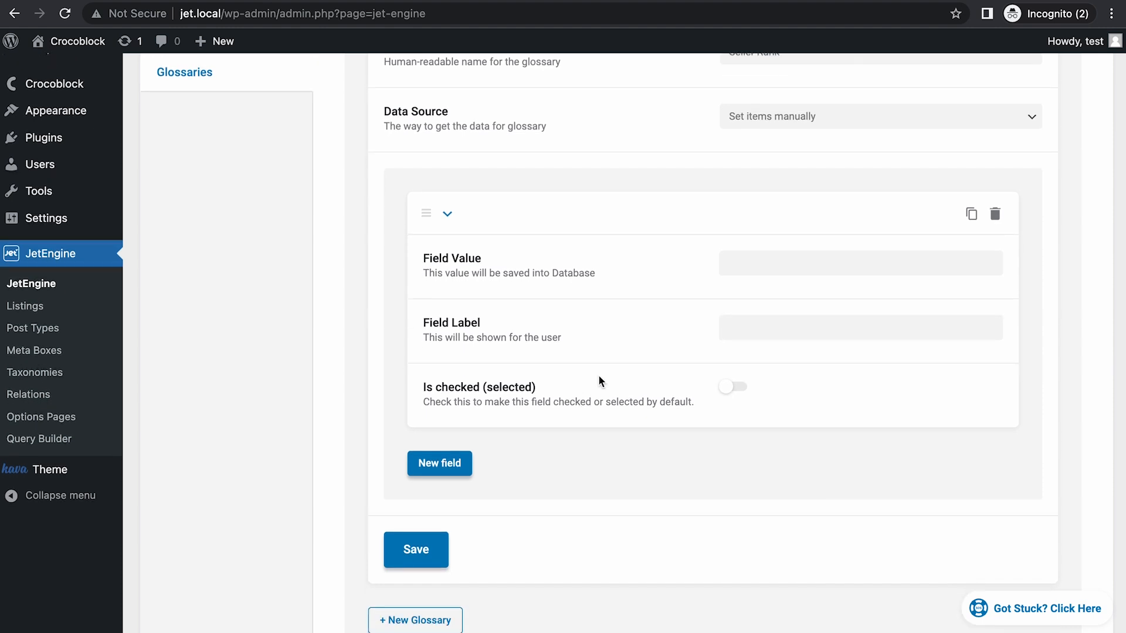
left_click(759, 334)
type("Seller")
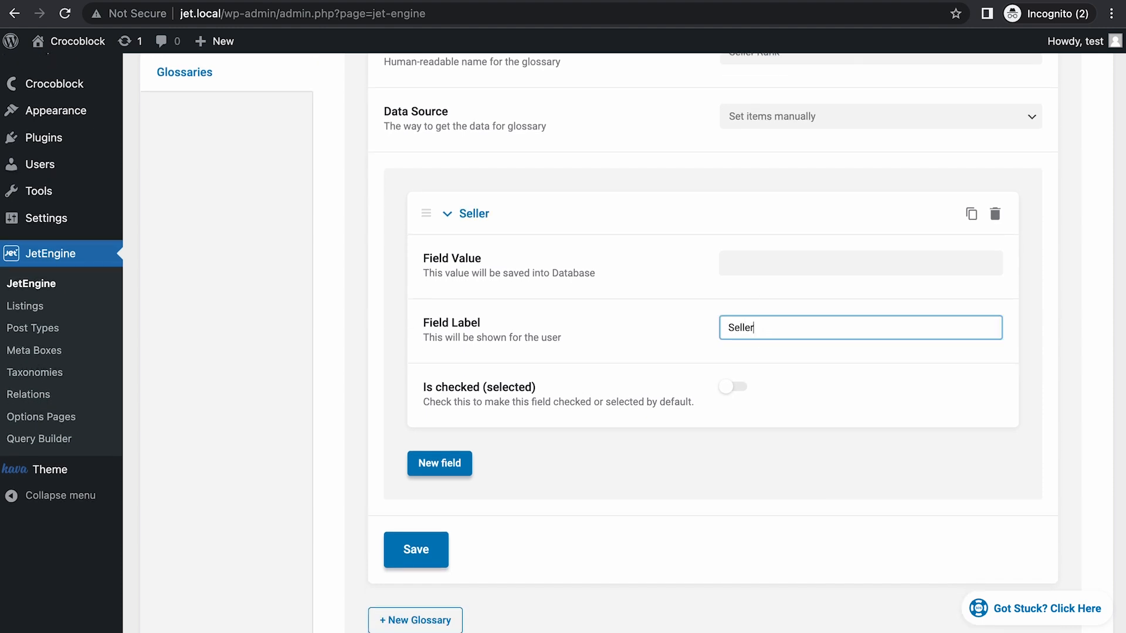
left_click(748, 263)
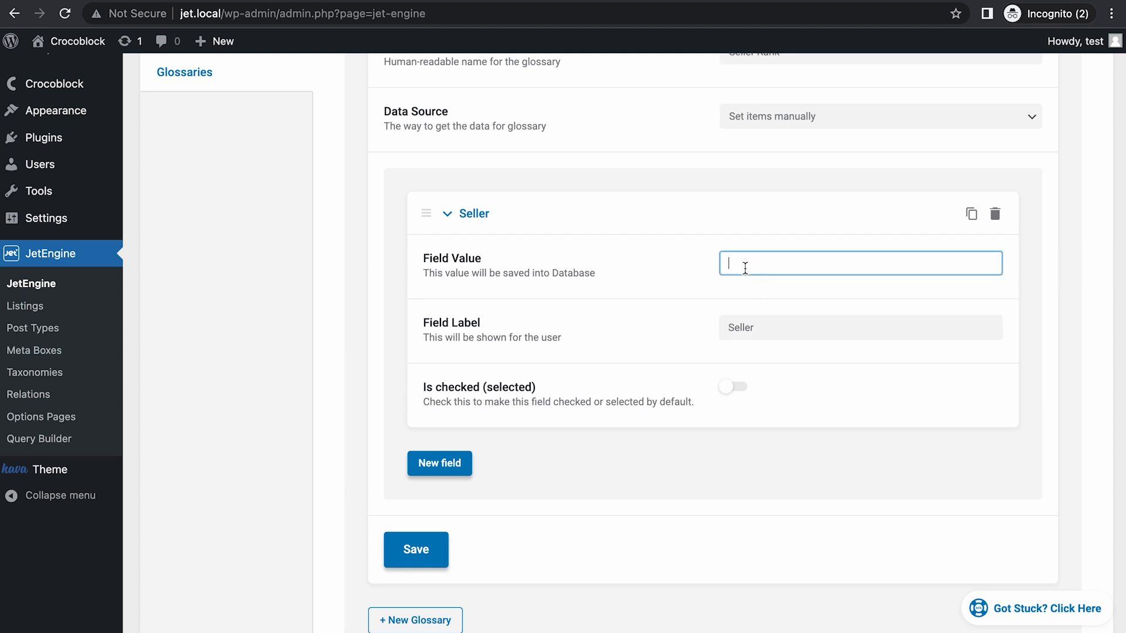
type("seller")
scroll(612, 371, "down", 1)
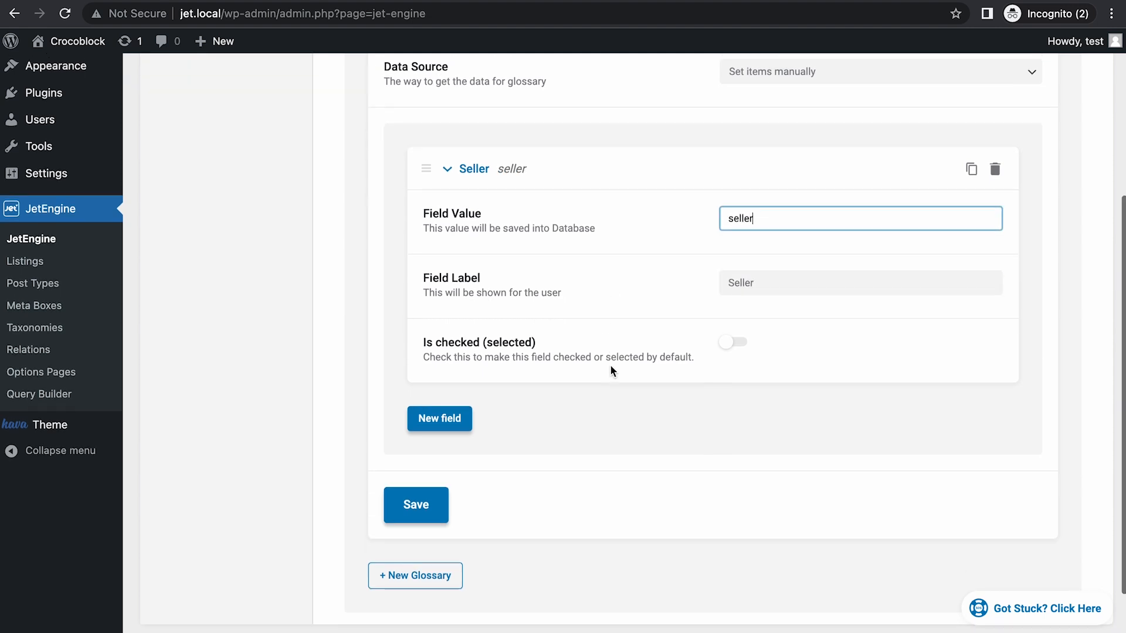
Add the second glossary item with label Star Seller and value star_seller.
left_click(448, 420)
scroll(692, 409, "down", 3)
left_click(757, 363)
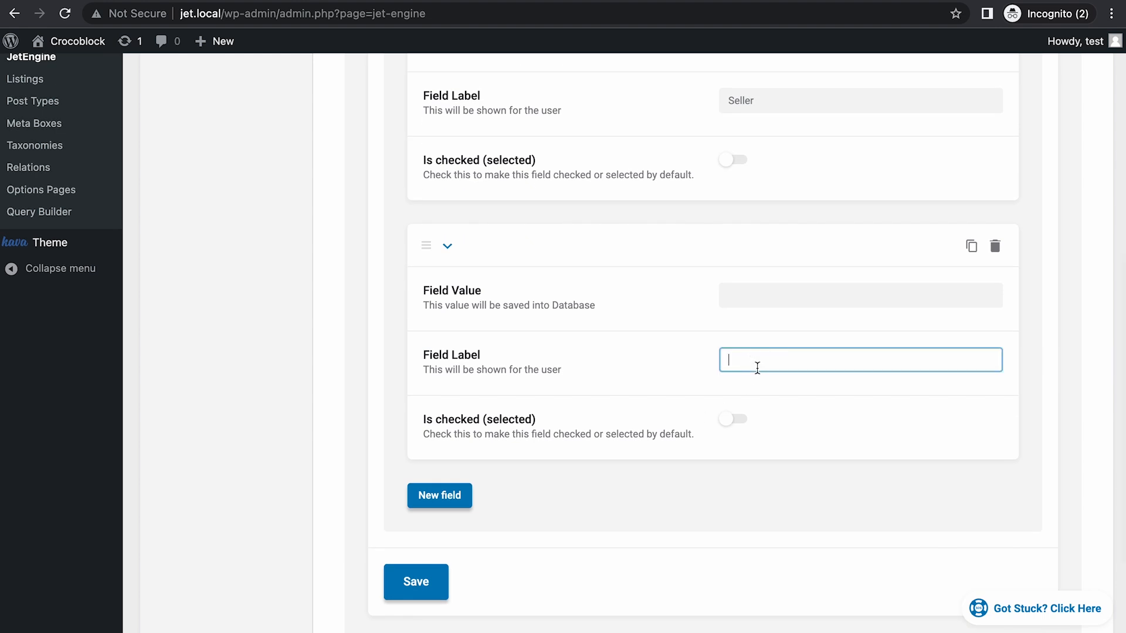
type("Star Seller")
left_click(752, 299)
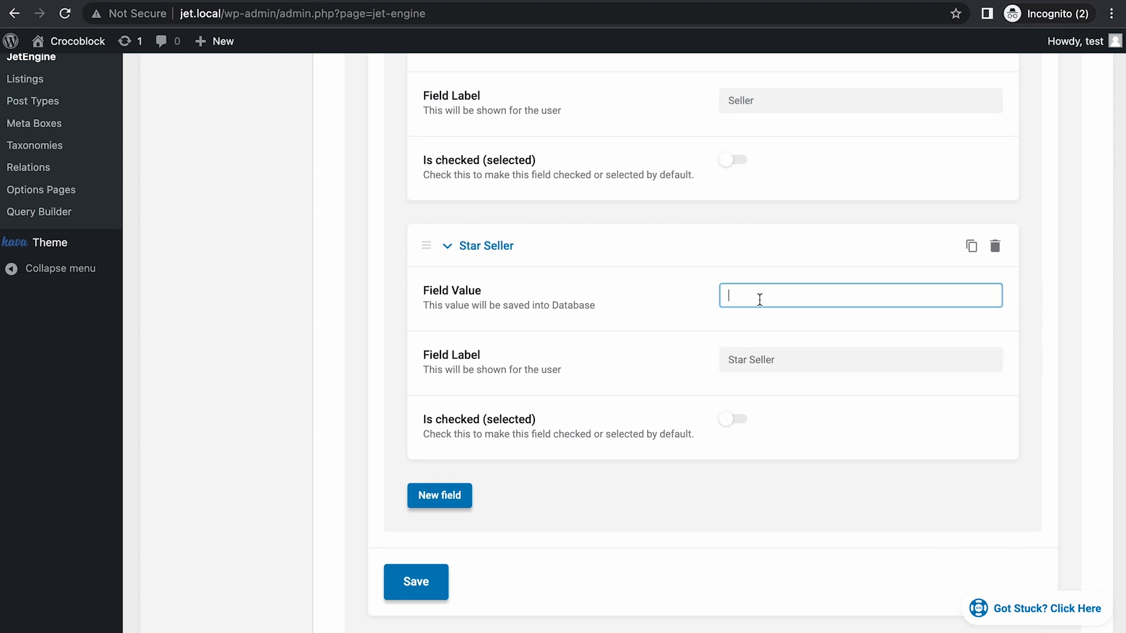
type("star_se")
type("ller")
double_click(734, 295)
key("Right")
left_click(751, 295)
scroll(499, 383, "up", 1)
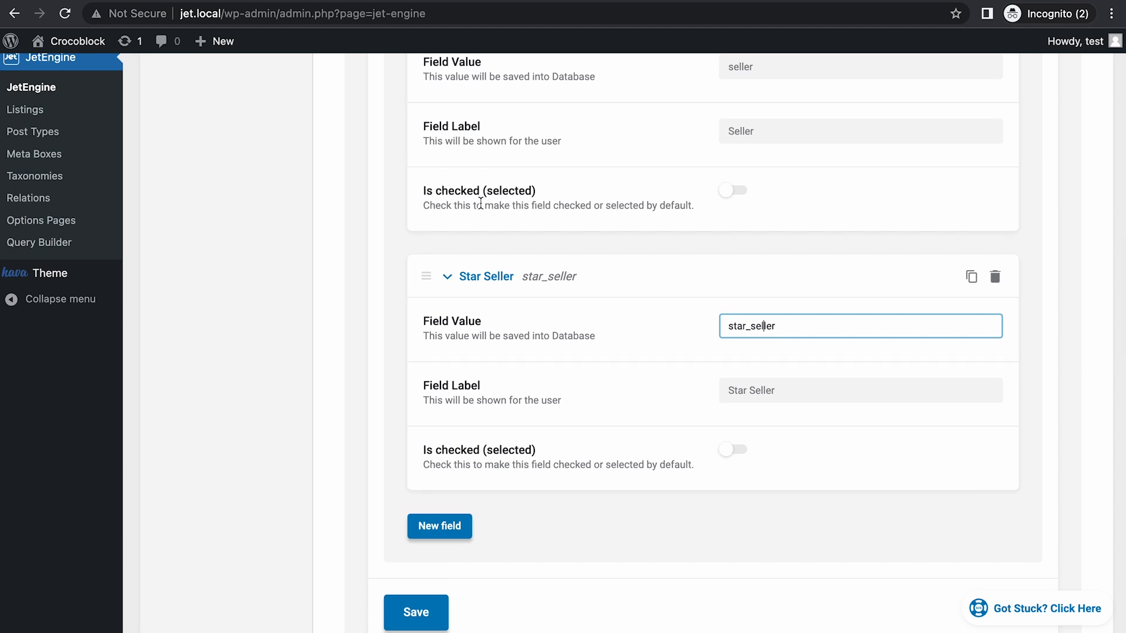
scroll(517, 203, "up", 1)
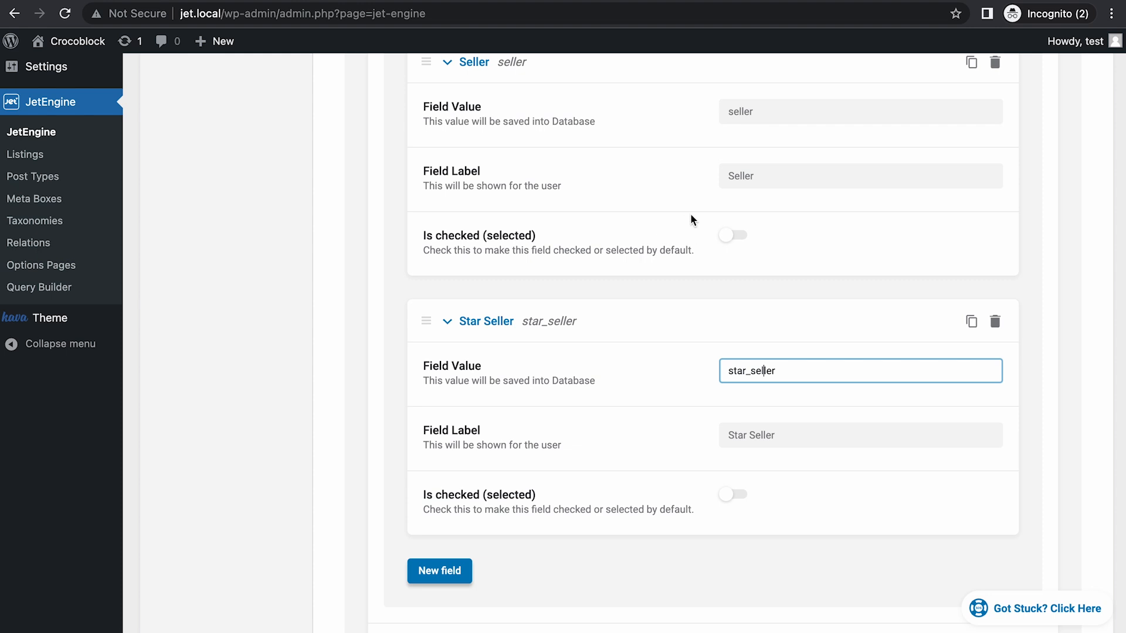
scroll(566, 481, "down", 2)
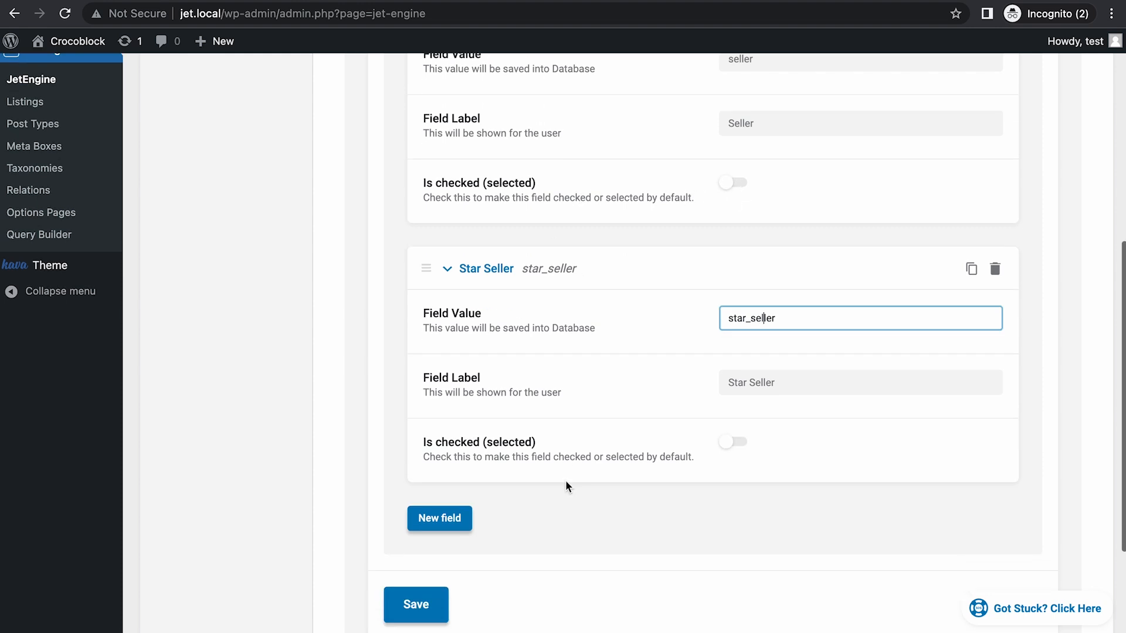
scroll(565, 480, "down", 2)
scroll(565, 480, "down", 1)
Save the Seller Rank glossary and start a new meta box titled User Settings.
left_click(416, 501)
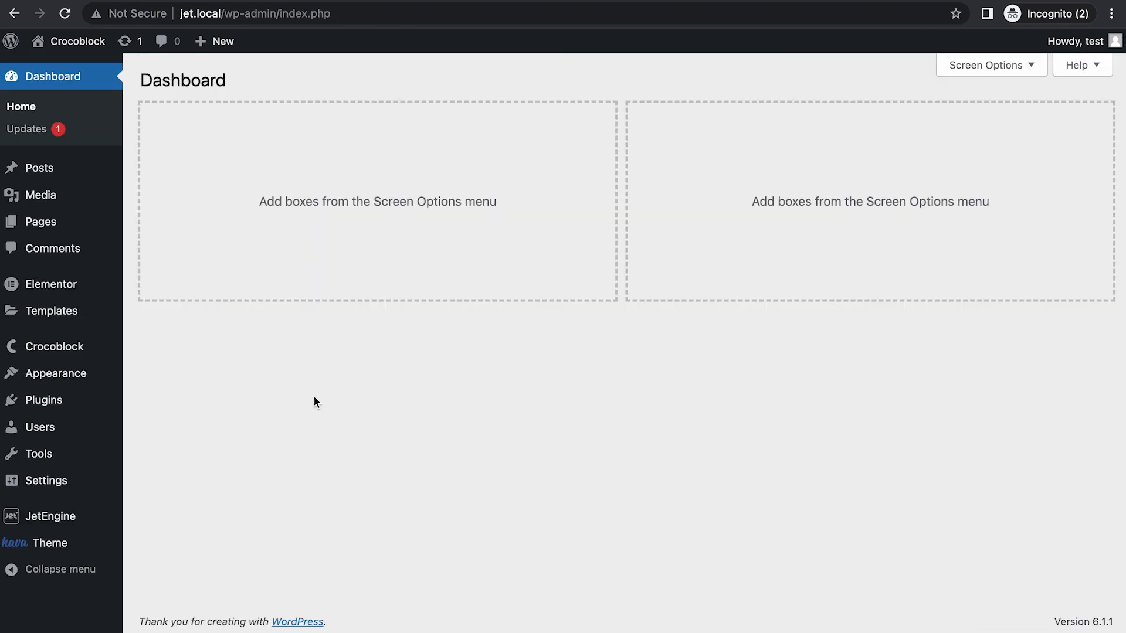
mouse_move(49, 516)
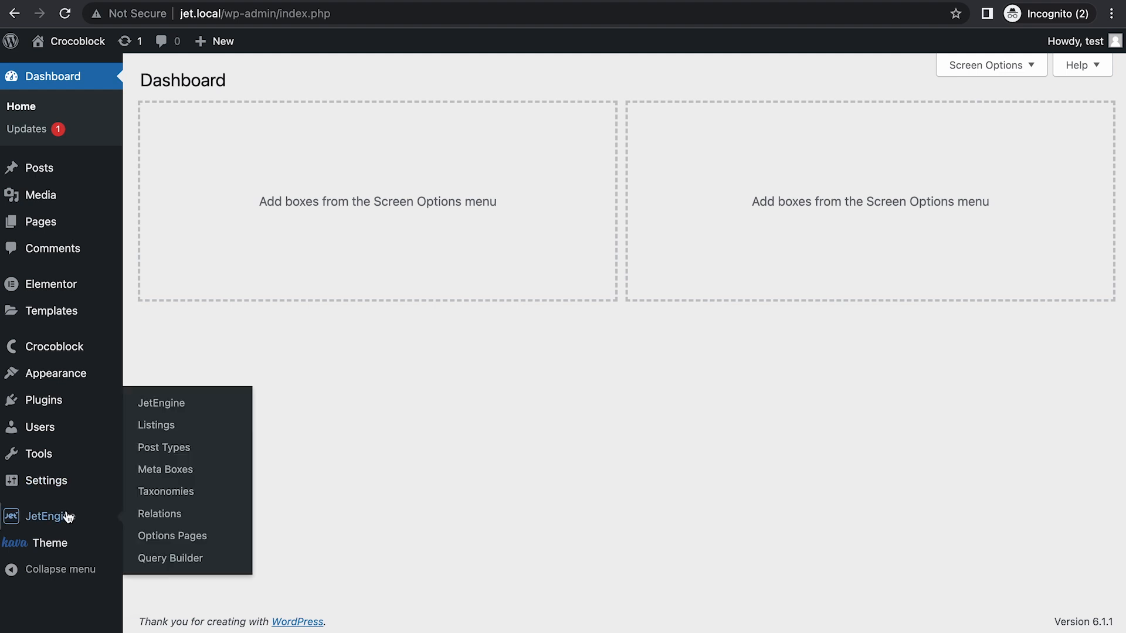
left_click(161, 472)
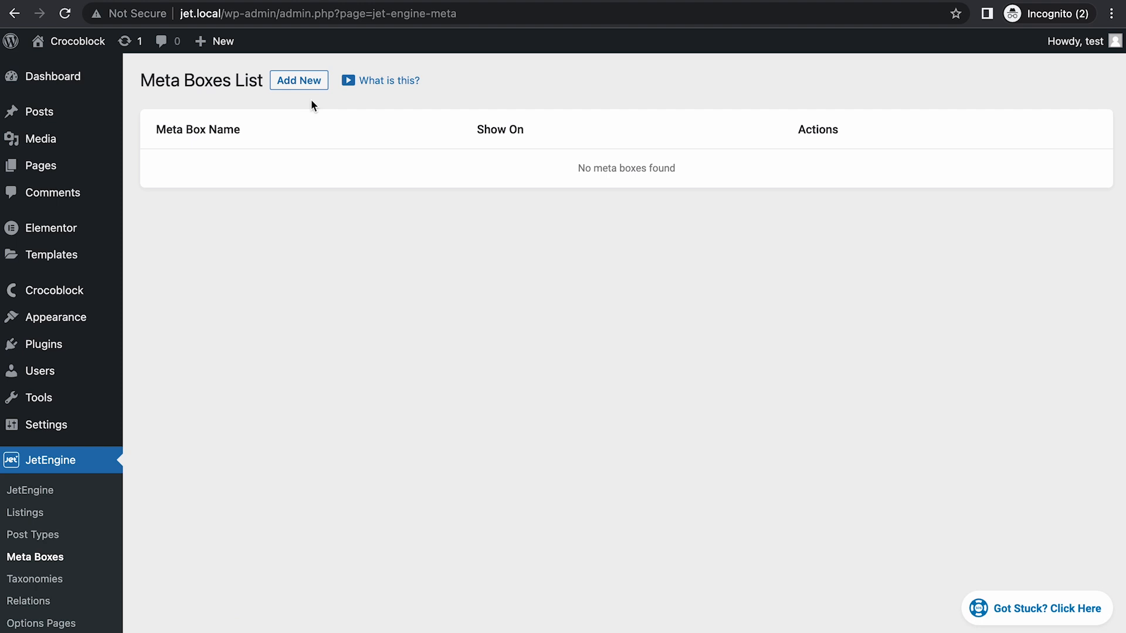
left_click(299, 80)
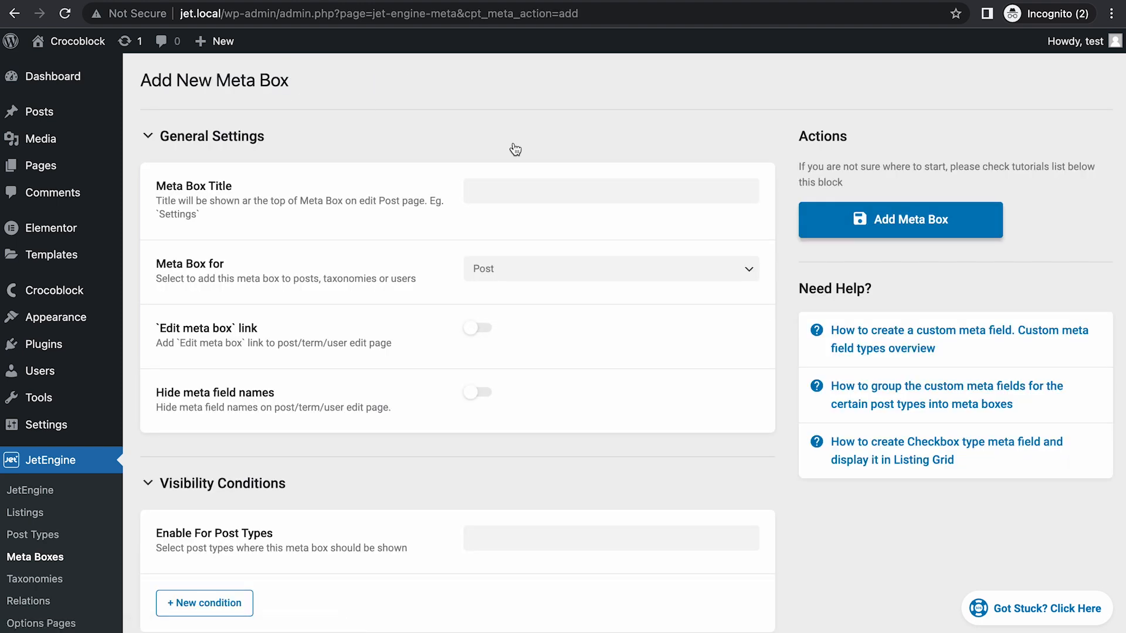
left_click(514, 190)
type("User ")
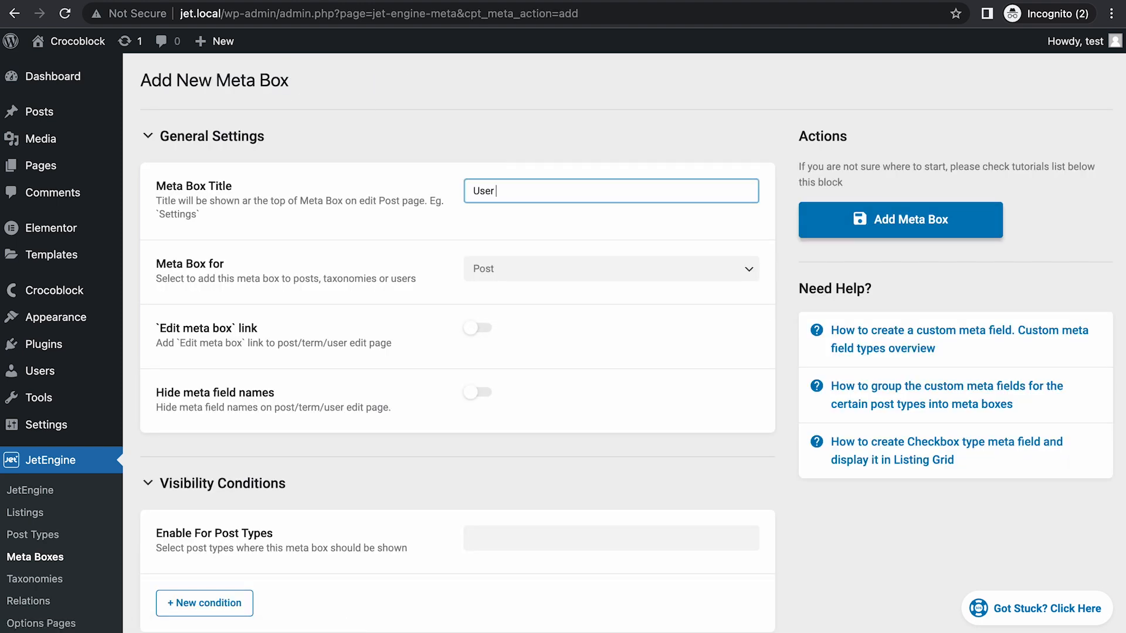
type("Se")
type("ttings")
Attach the meta box to users, visible on both Edit User and Profile pages.
left_click(511, 268)
left_click(530, 306)
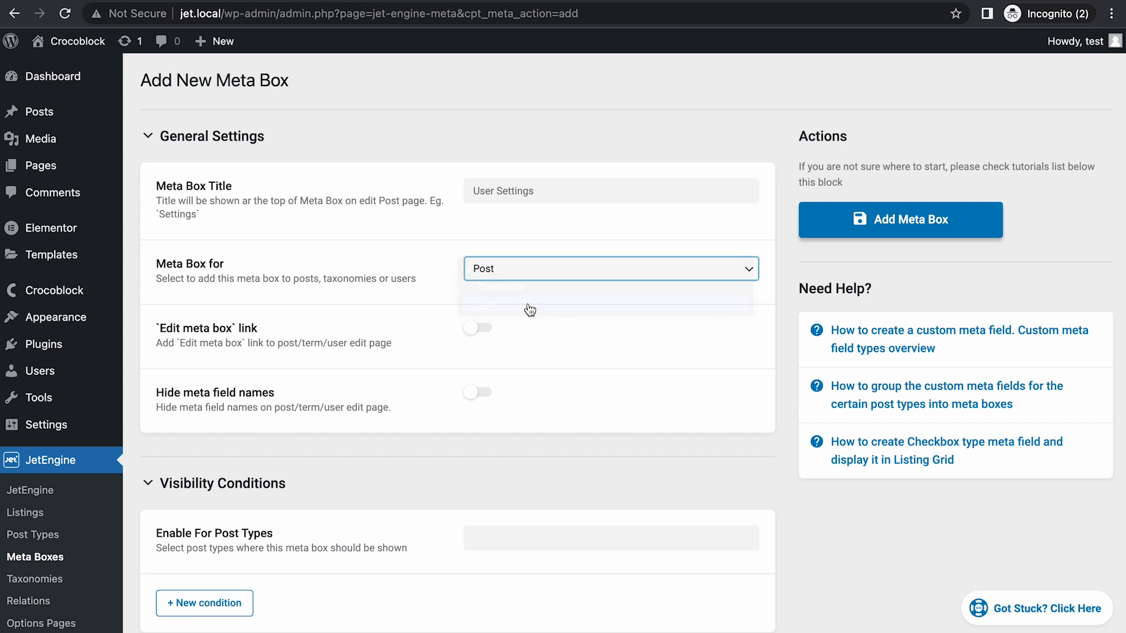
scroll(422, 484, "down", 3)
scroll(353, 422, "down", 3)
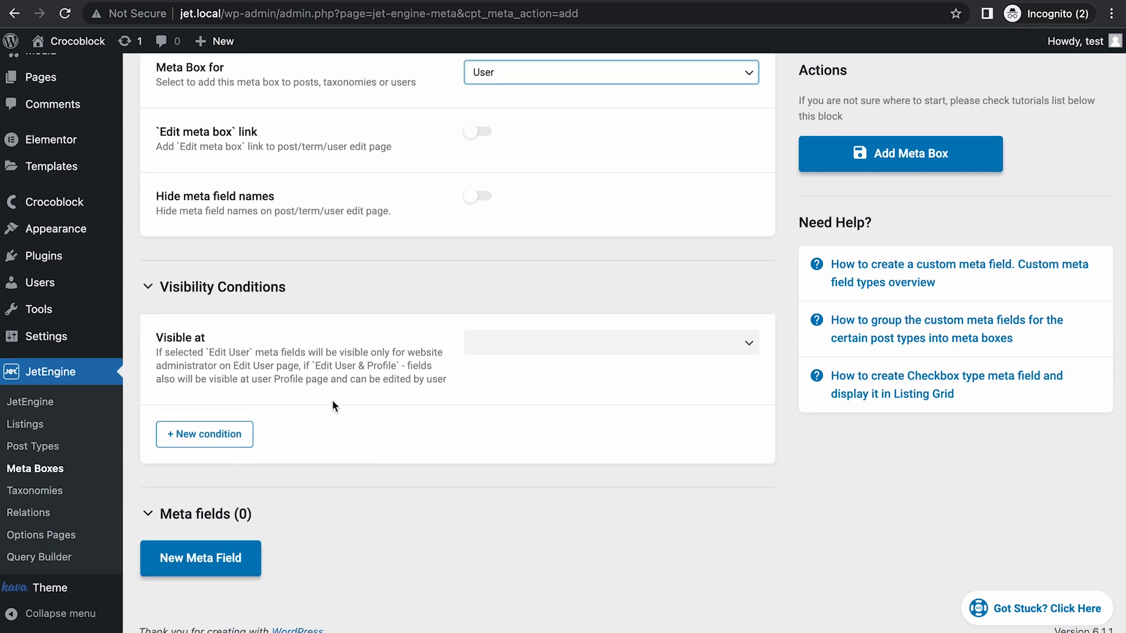
left_click(534, 342)
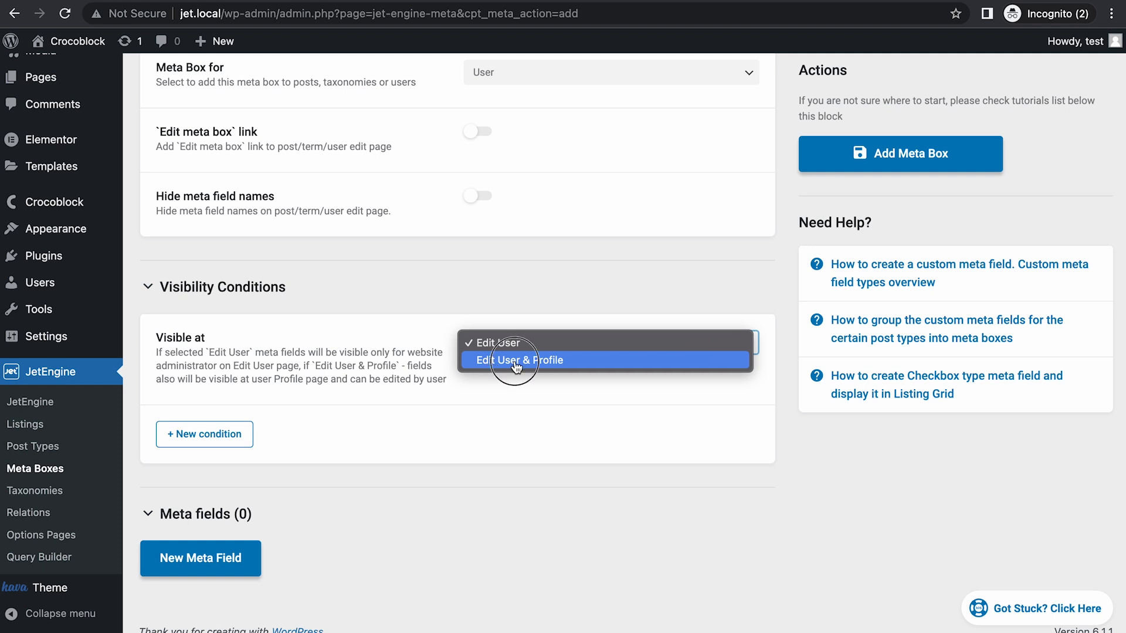
left_click(515, 362)
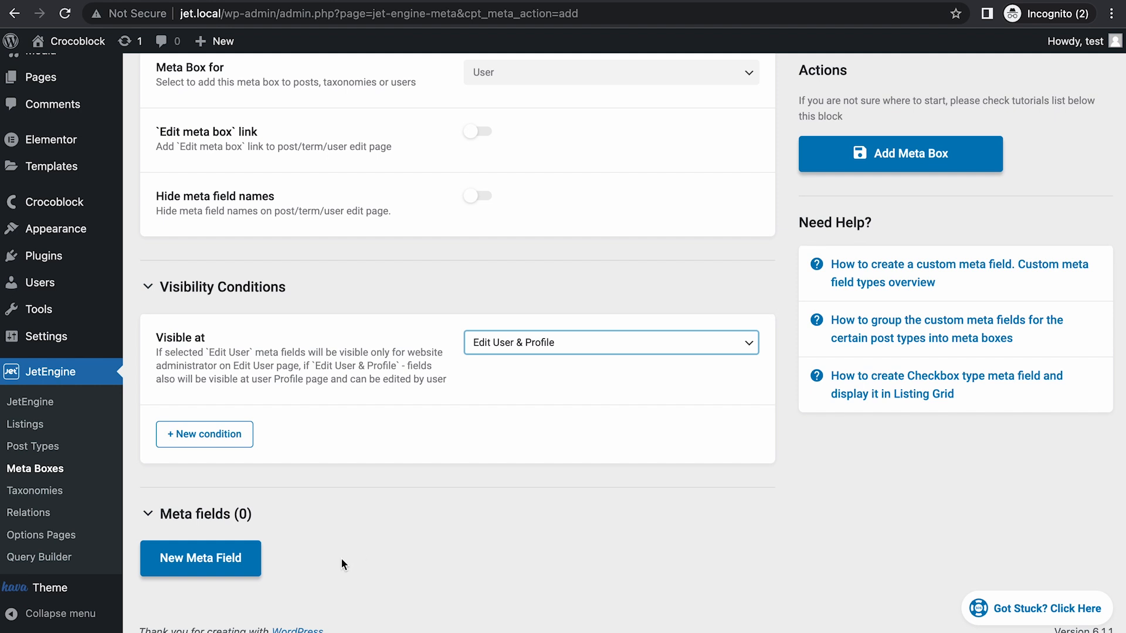
scroll(341, 557, "down", 1)
Add a meta field labelled User Rank (ID user-rank) of type Radio.
left_click(249, 541)
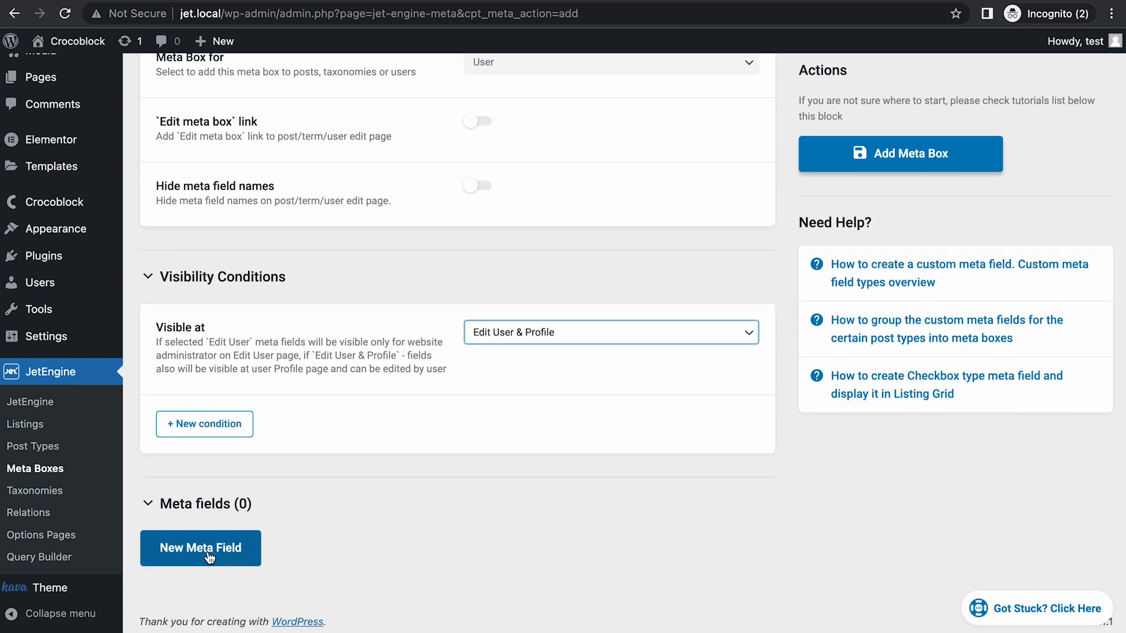
scroll(394, 483, "down", 3)
scroll(393, 483, "down", 1)
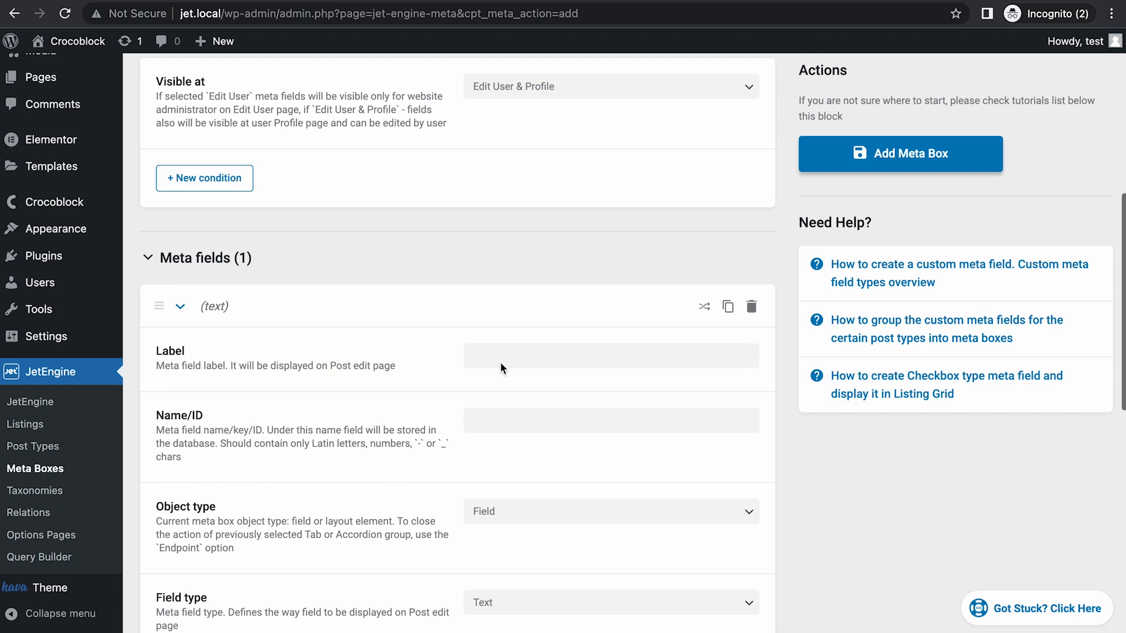
left_click(510, 356)
type("User ")
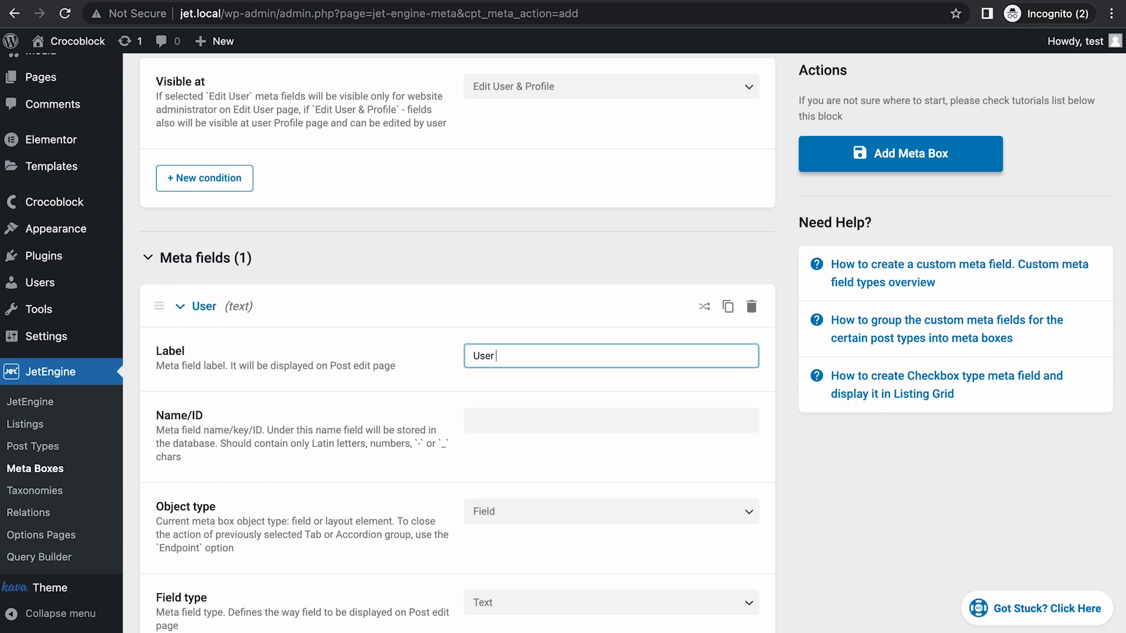
type("Rank")
scroll(374, 456, "down", 1)
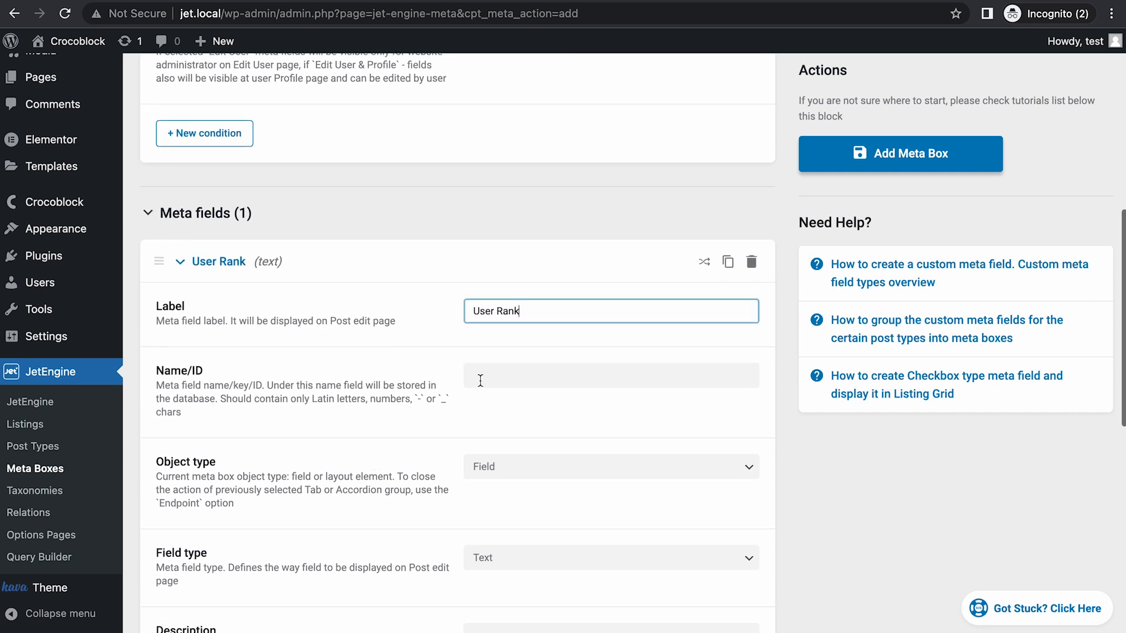
left_click(528, 376)
scroll(472, 462, "down", 3)
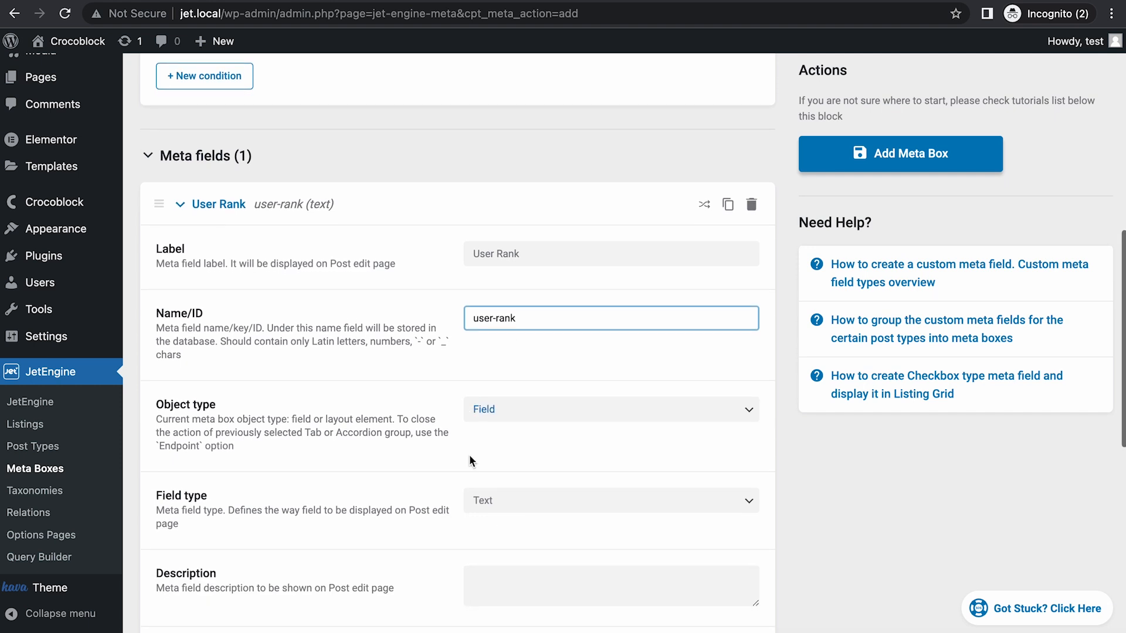
scroll(469, 455, "down", 1)
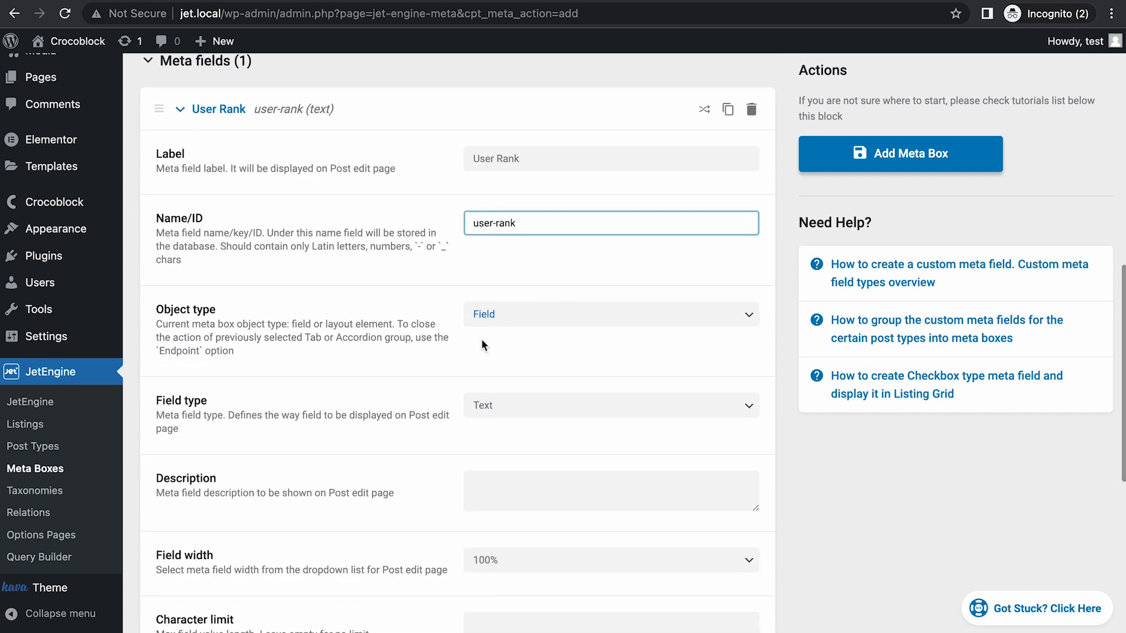
scroll(374, 466, "down", 1)
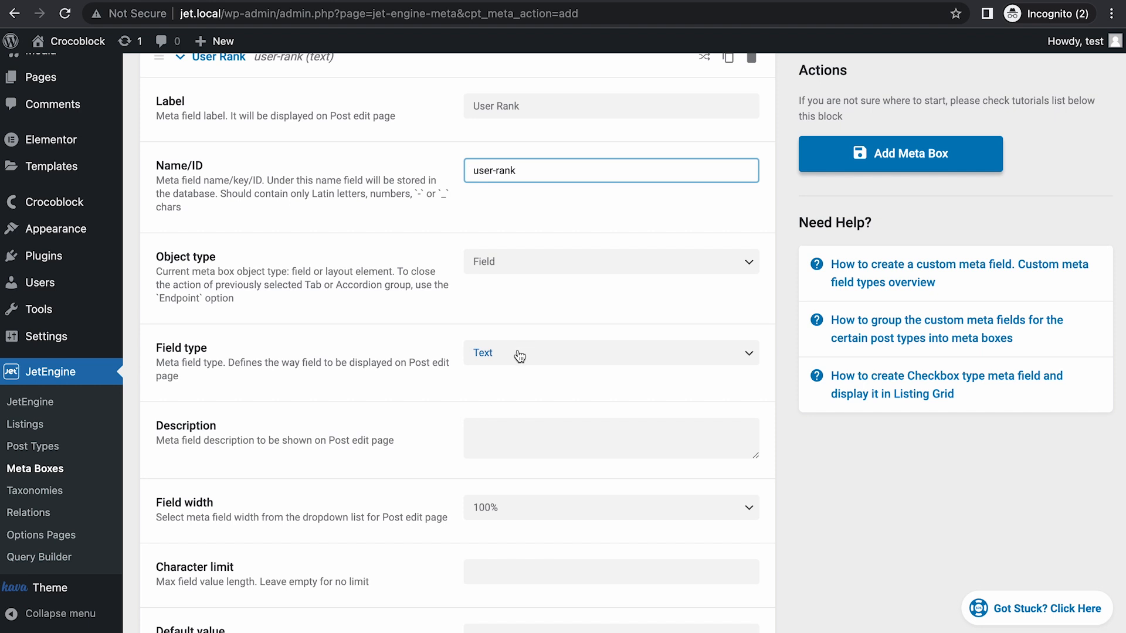
scroll(523, 349, "down", 2)
left_click(530, 285)
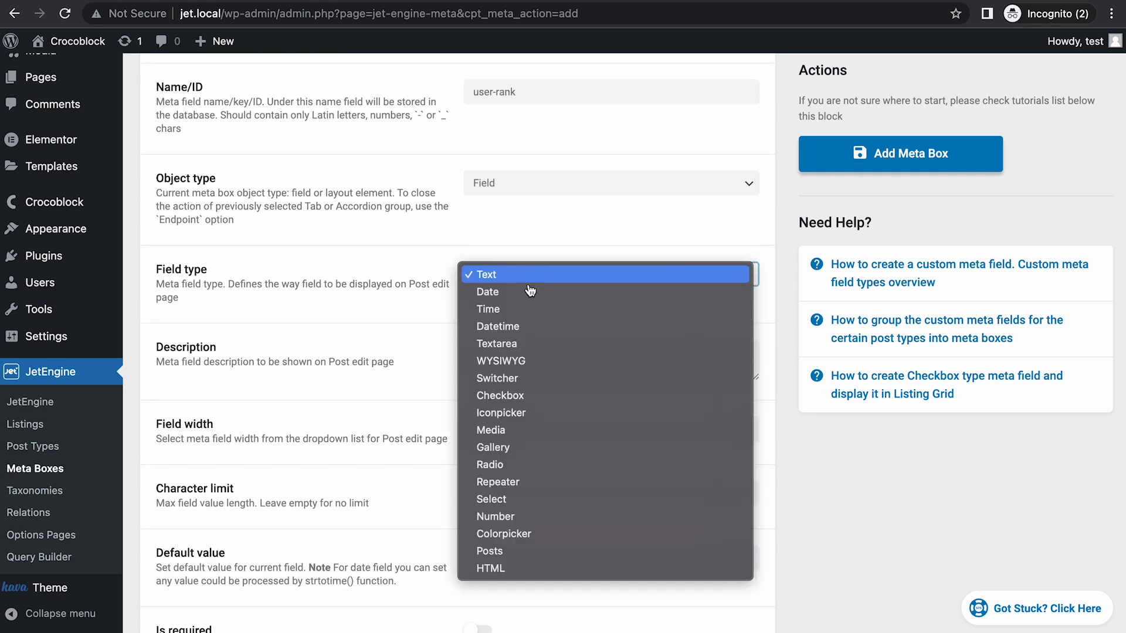
left_click(526, 467)
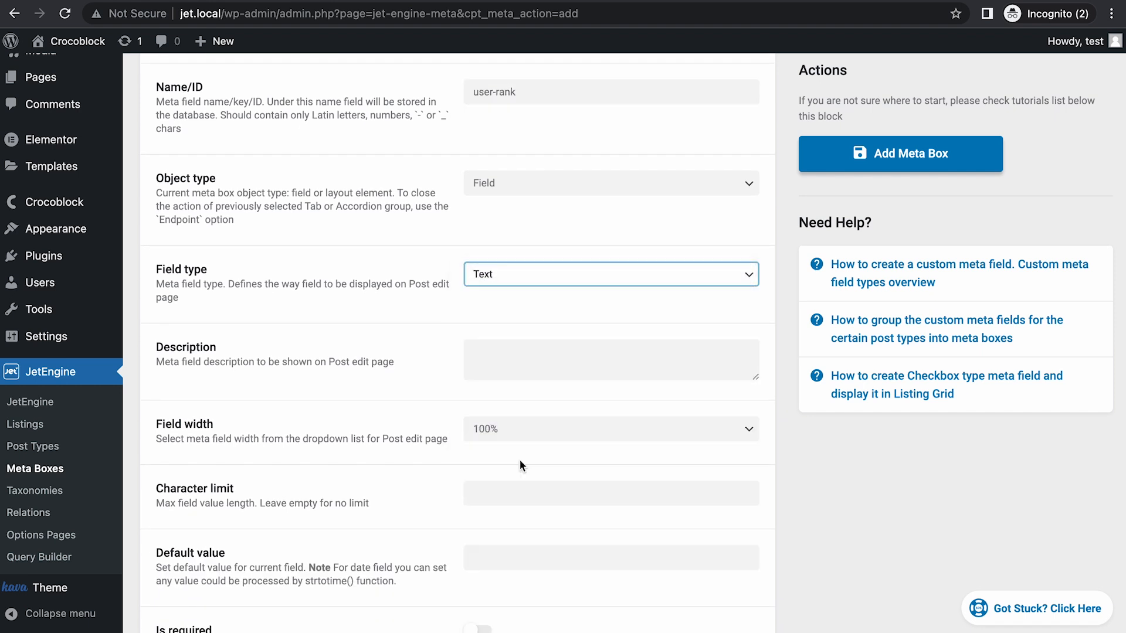
scroll(534, 351, "down", 1)
scroll(534, 350, "down", 1)
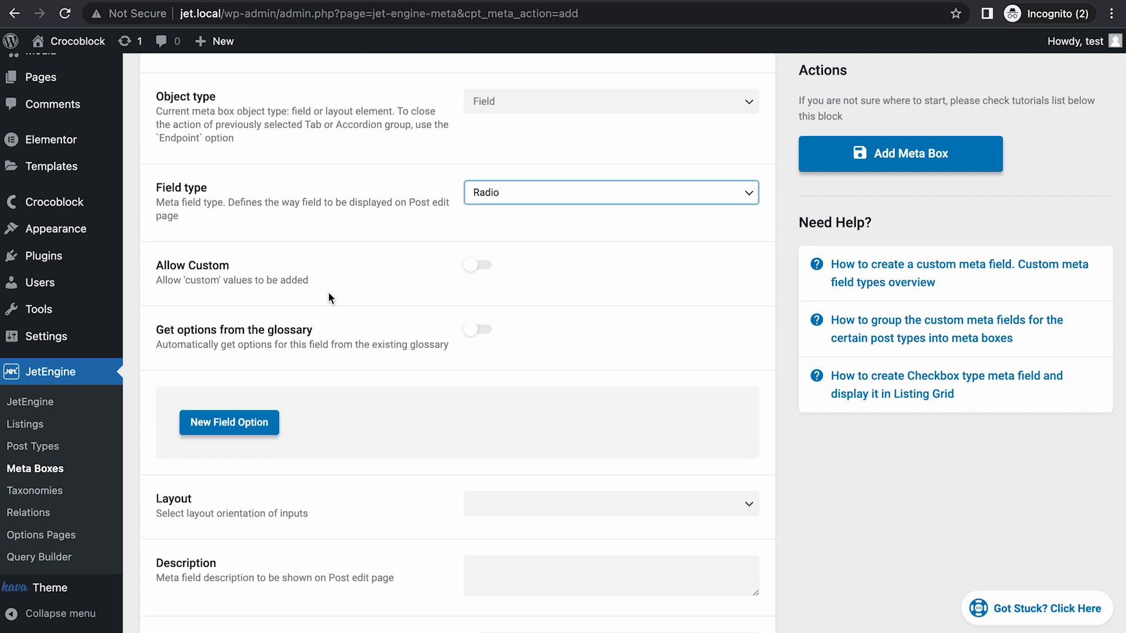
scroll(325, 300, "down", 1)
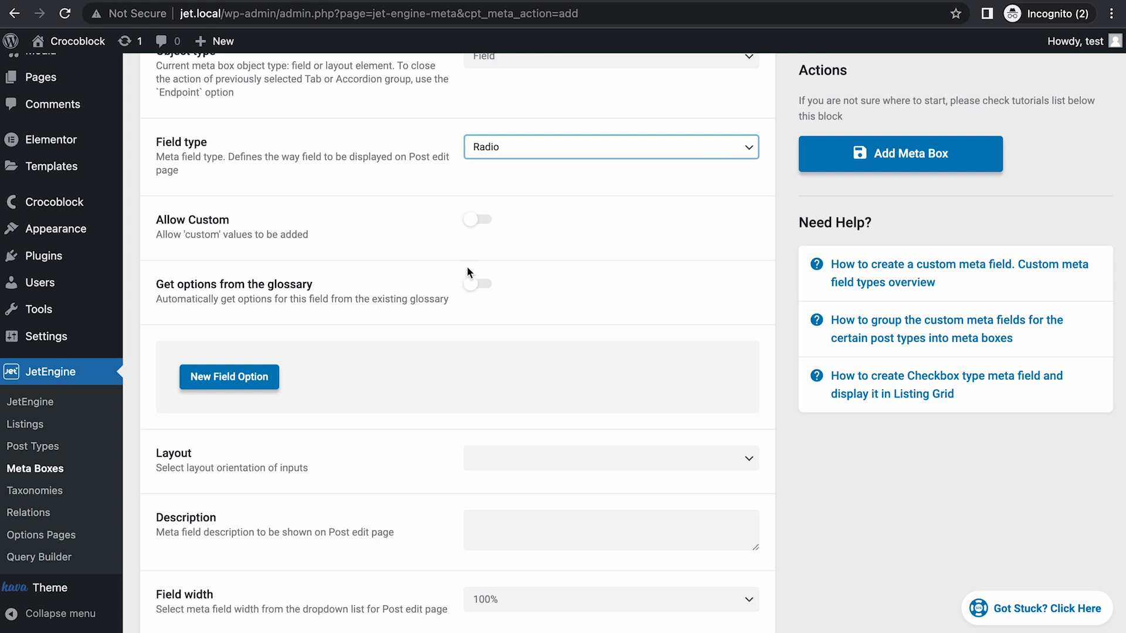
Source its options from the Seller Rank glossary, keep a vertical layout and make it required.
left_click(477, 283)
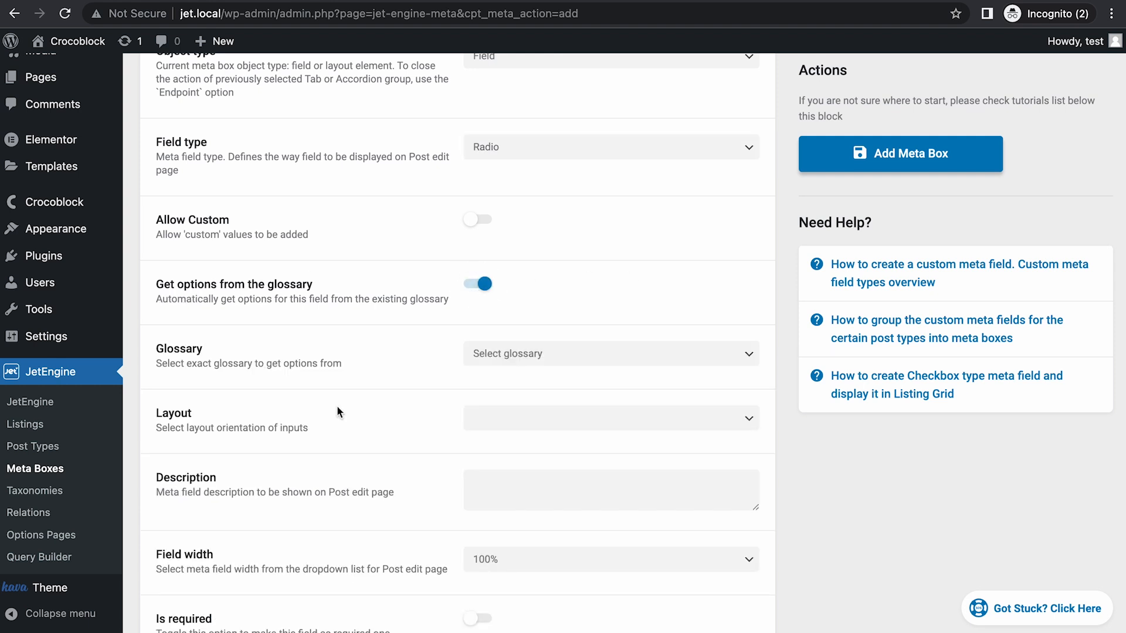
scroll(337, 406, "down", 2)
left_click(543, 260)
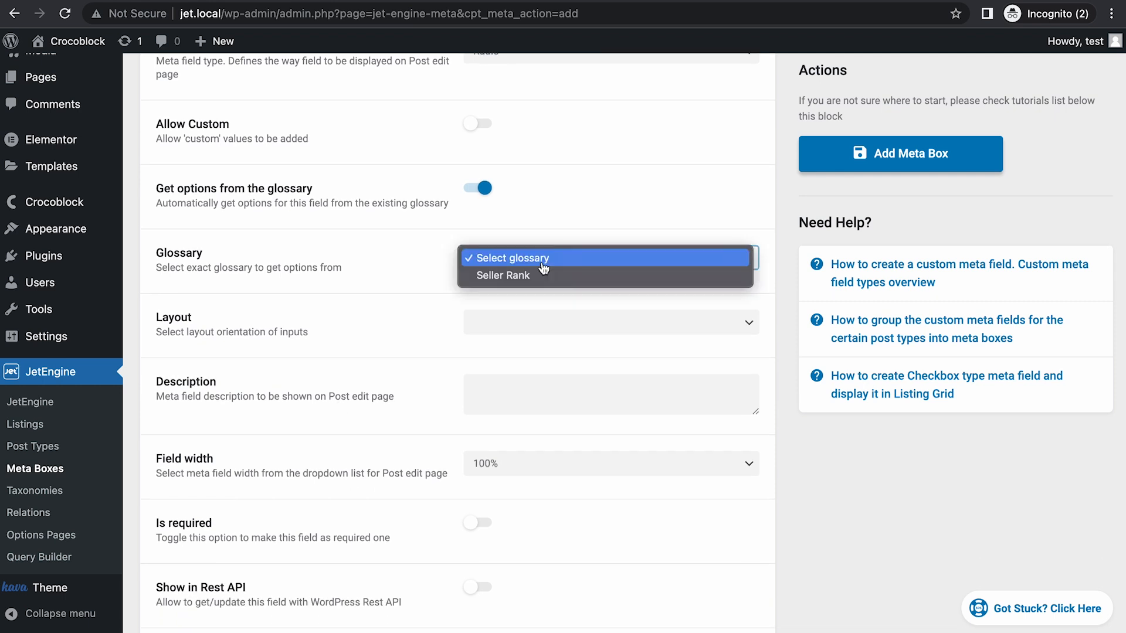
left_click(503, 278)
scroll(401, 348, "down", 1)
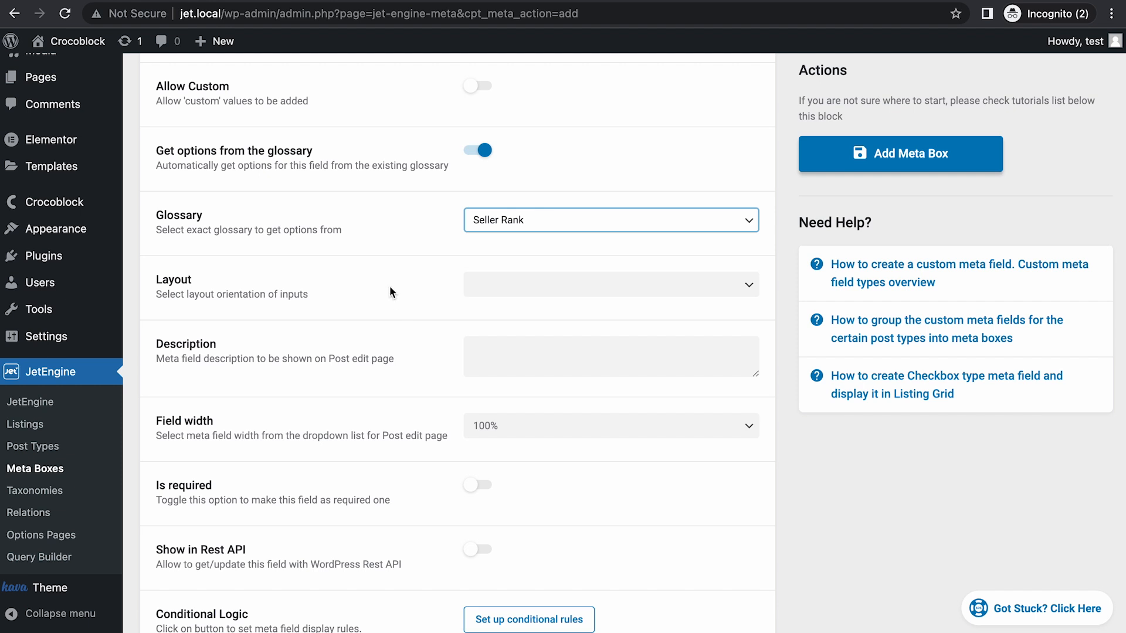
left_click(525, 291)
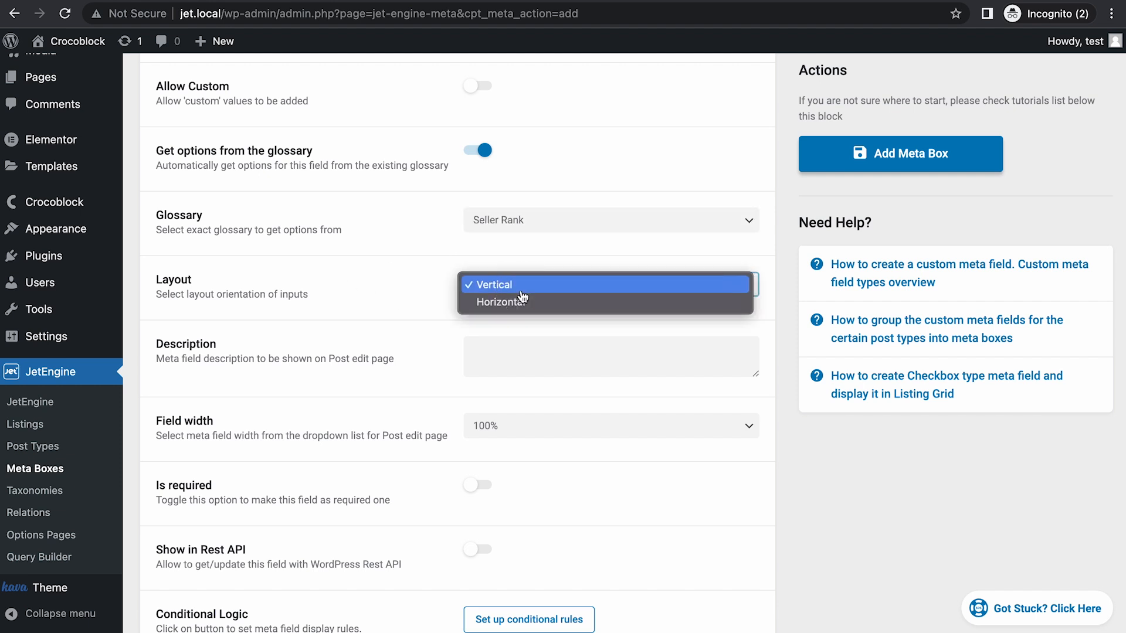
left_click(390, 300)
left_click(498, 285)
scroll(384, 336, "down", 2)
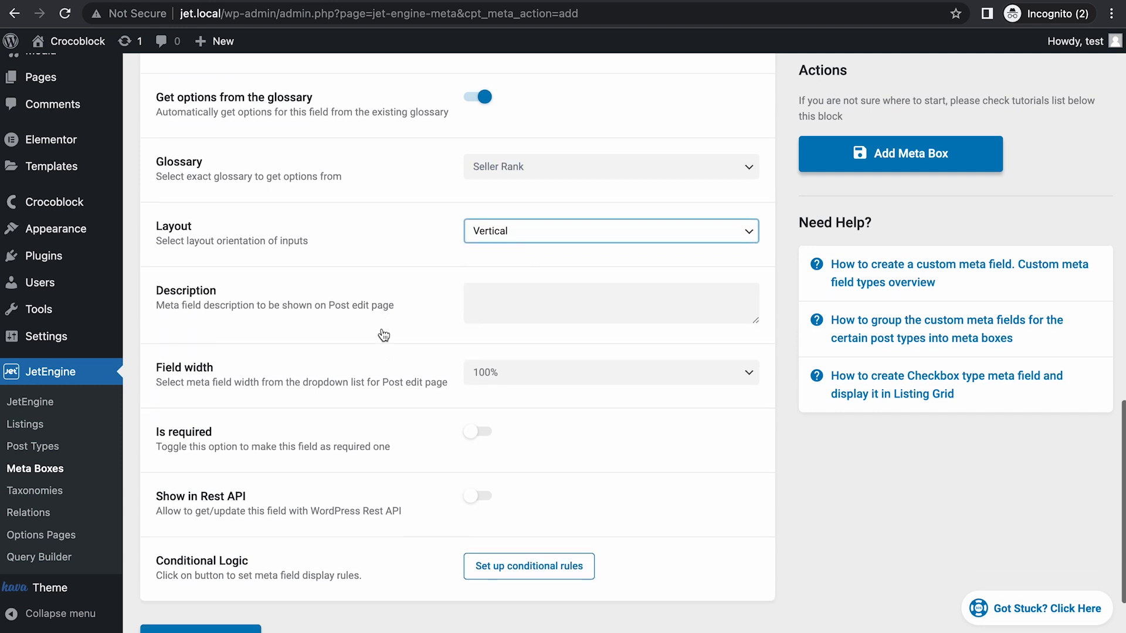
scroll(335, 407, "down", 2)
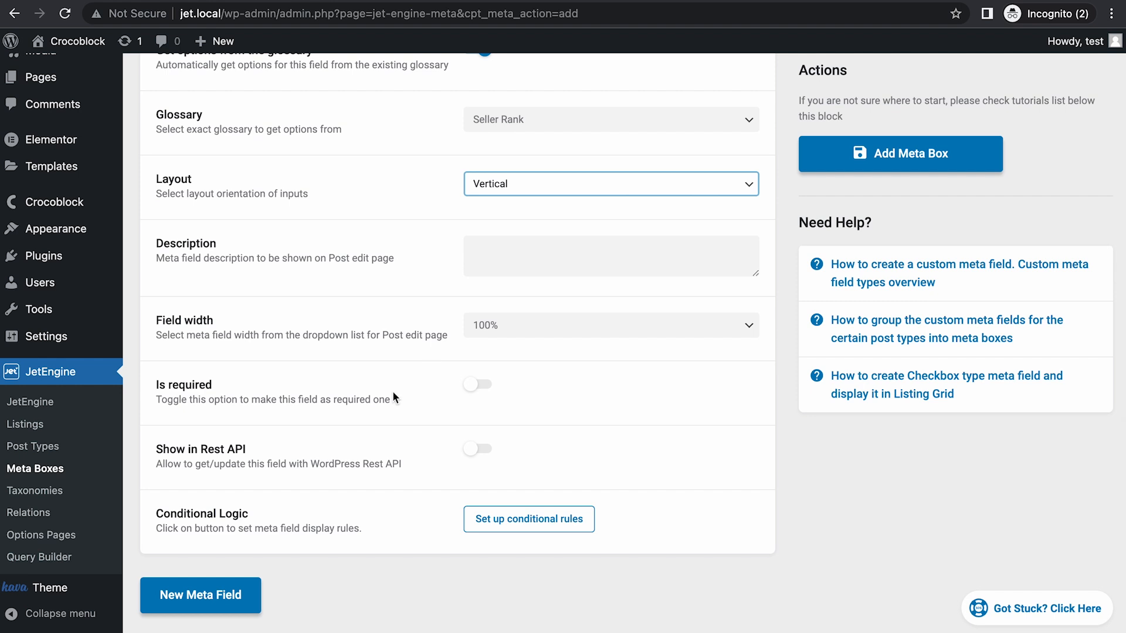
scroll(393, 391, "down", 2)
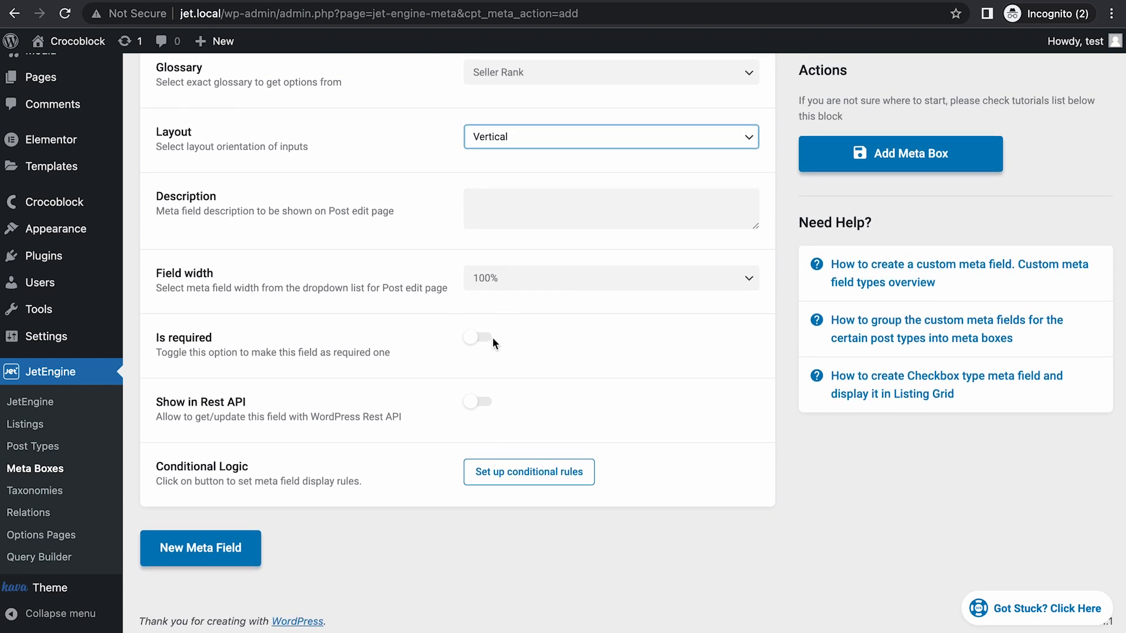
left_click(479, 338)
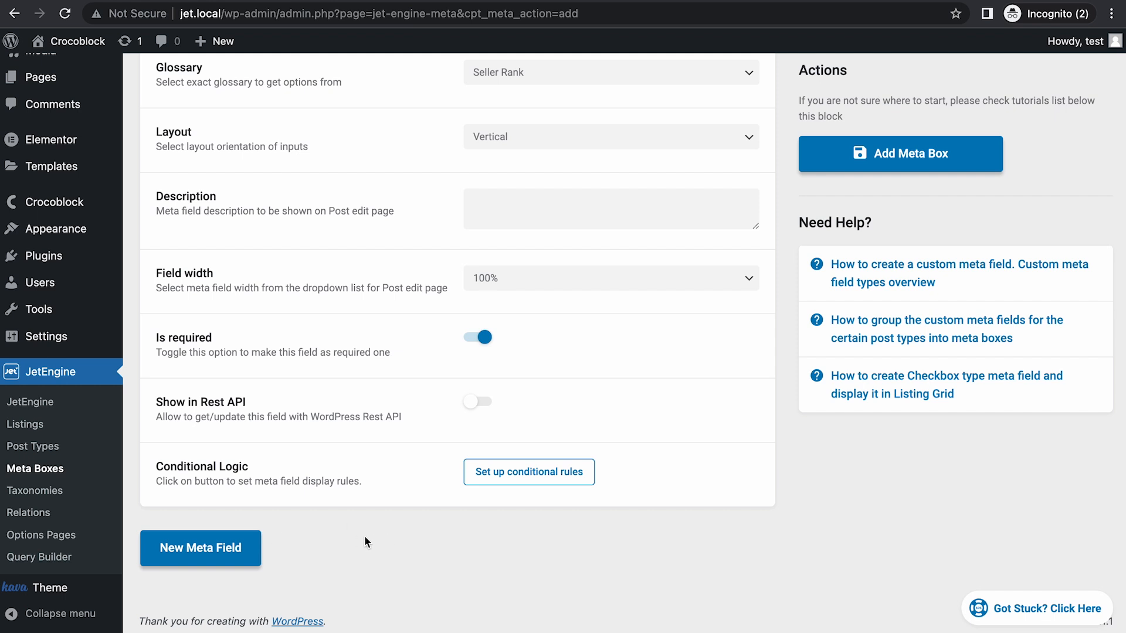
Collapse the field settings and save the new User Settings meta box.
left_click(315, 546)
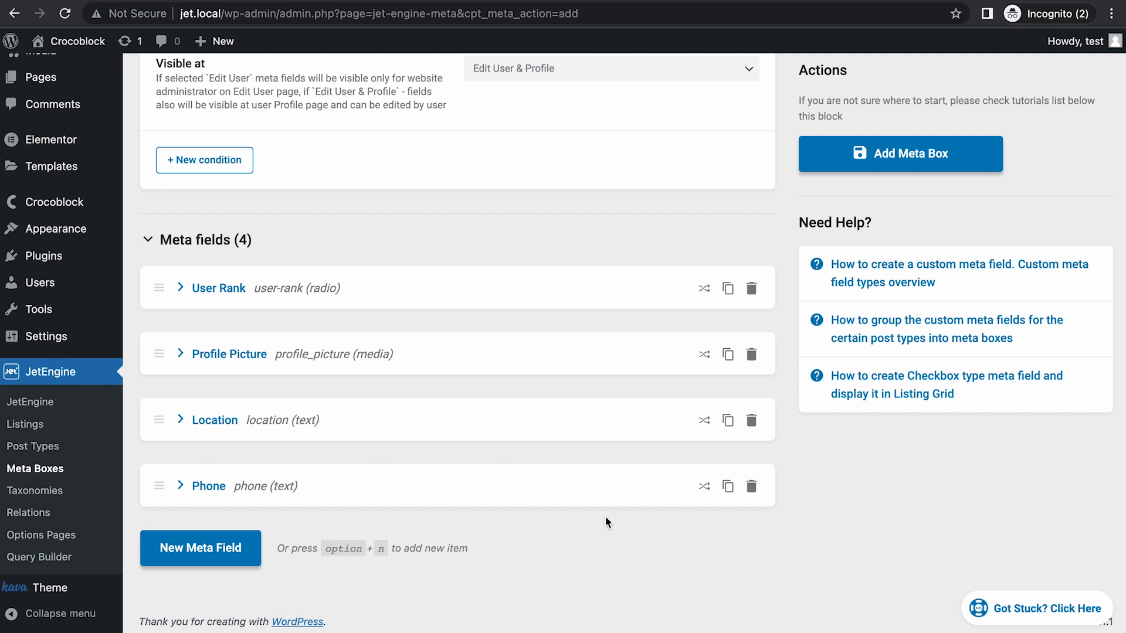
left_click(913, 157)
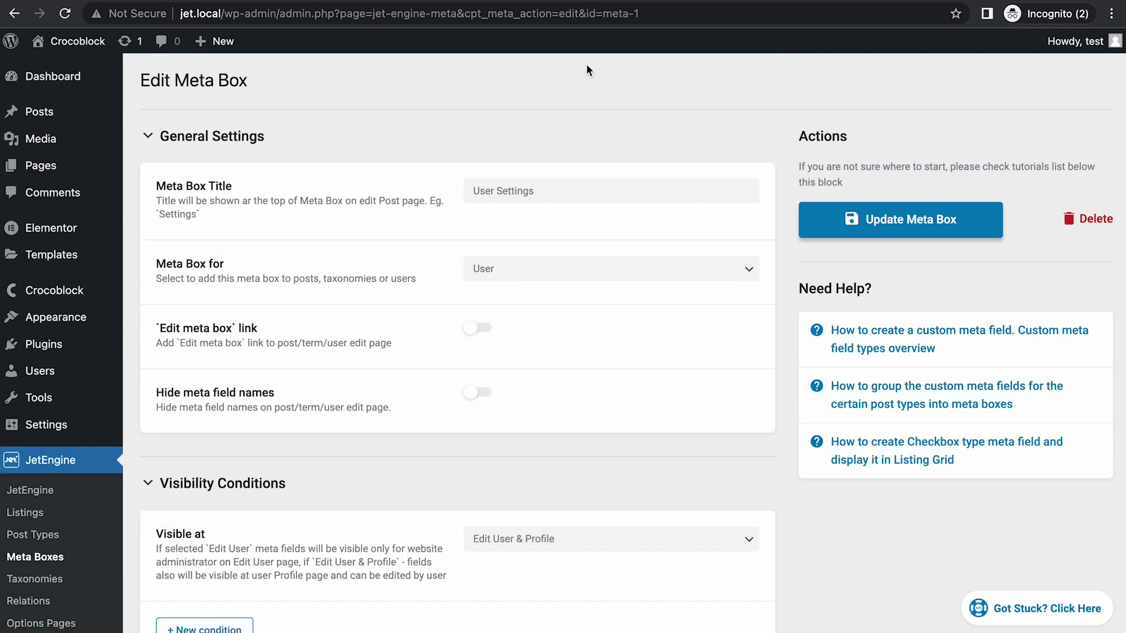
left_click(40, 370)
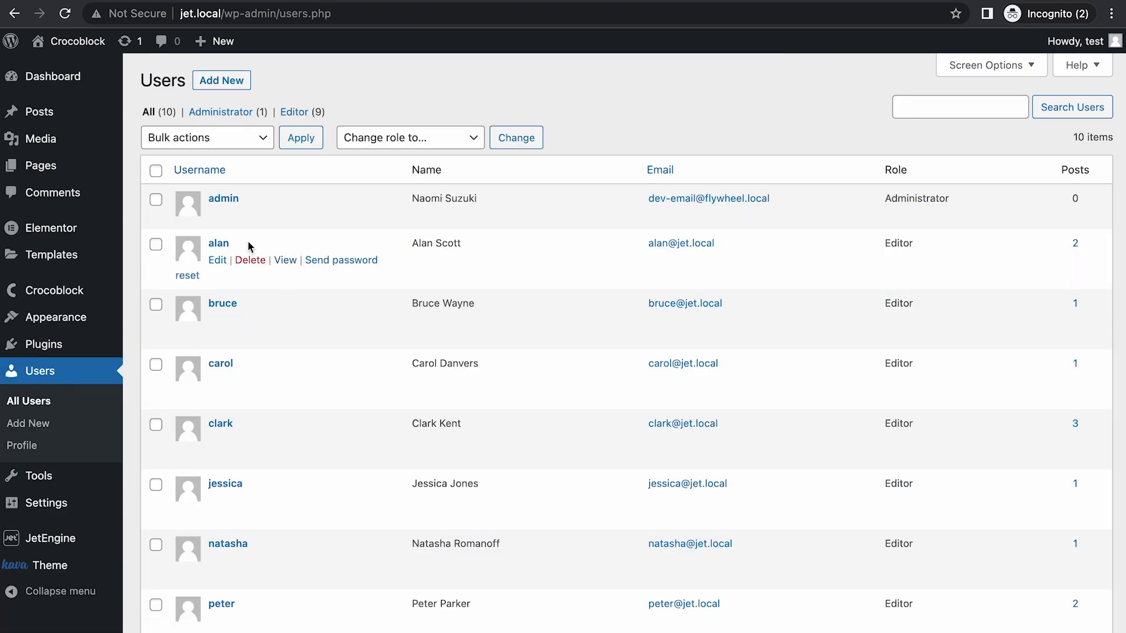
left_click(218, 243)
scroll(254, 480, "down", 5)
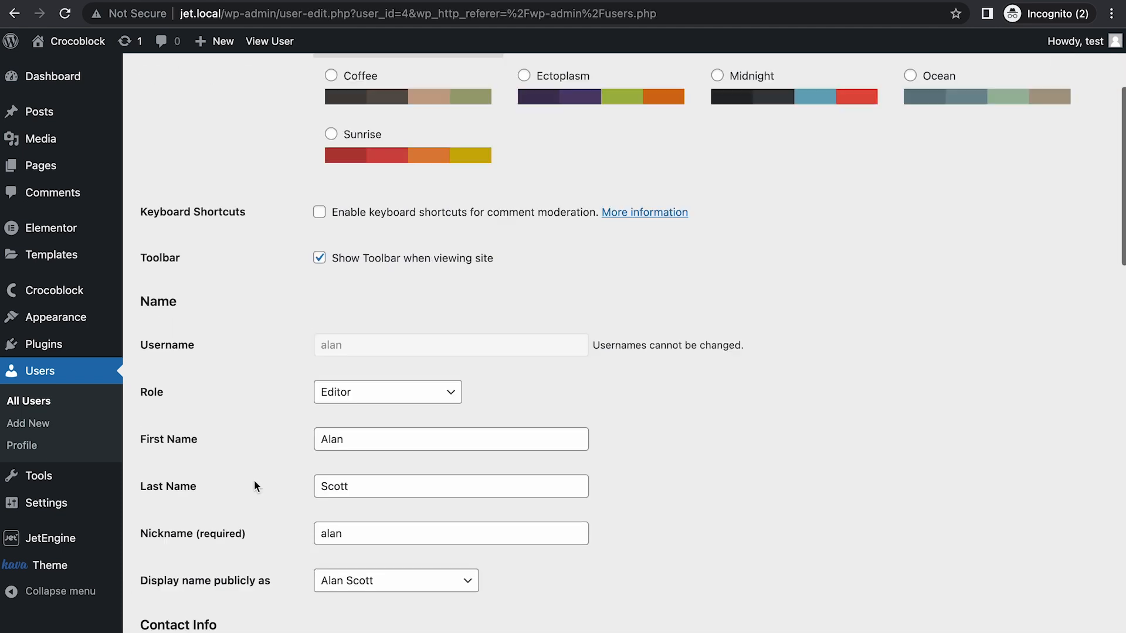
scroll(254, 481, "down", 5)
scroll(254, 481, "down", 5)
scroll(255, 481, "down", 3)
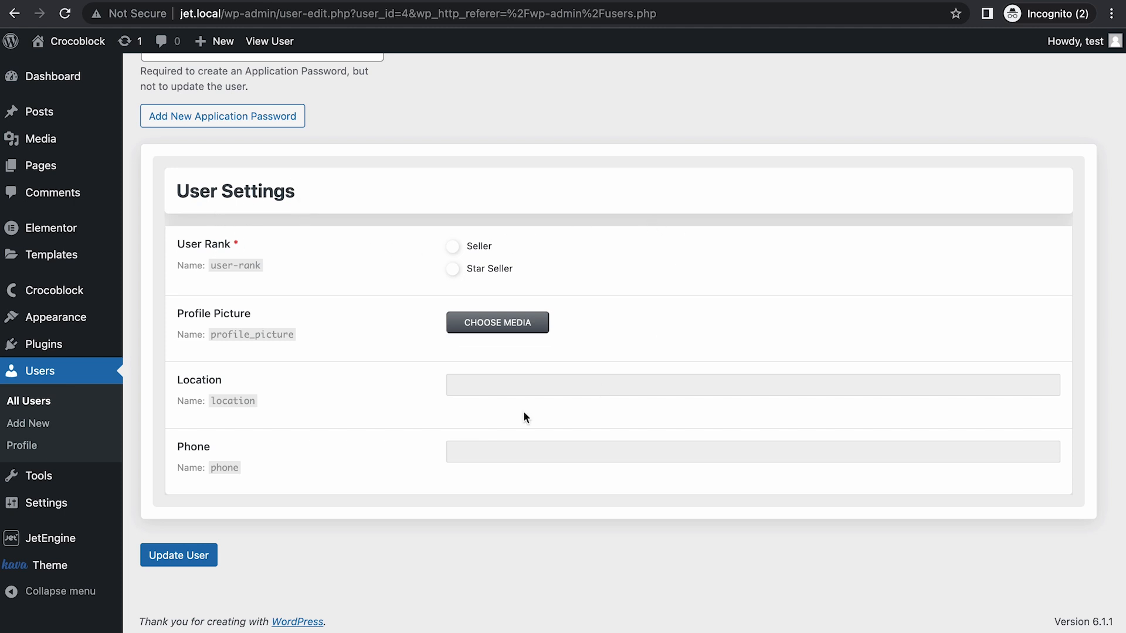
left_click(47, 371)
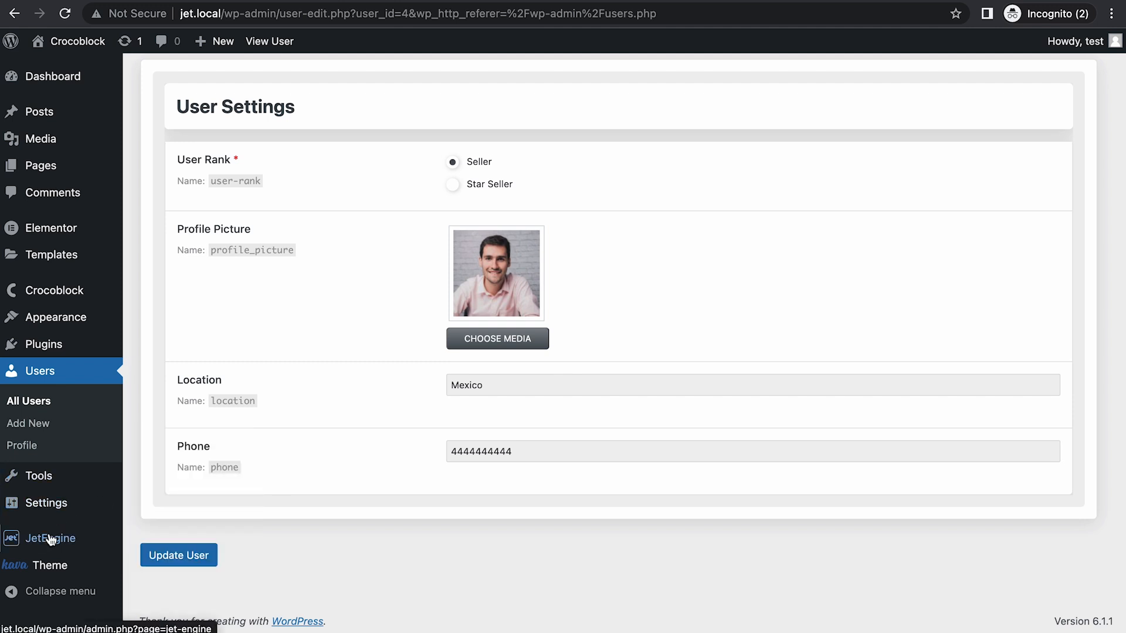
mouse_move(51, 538)
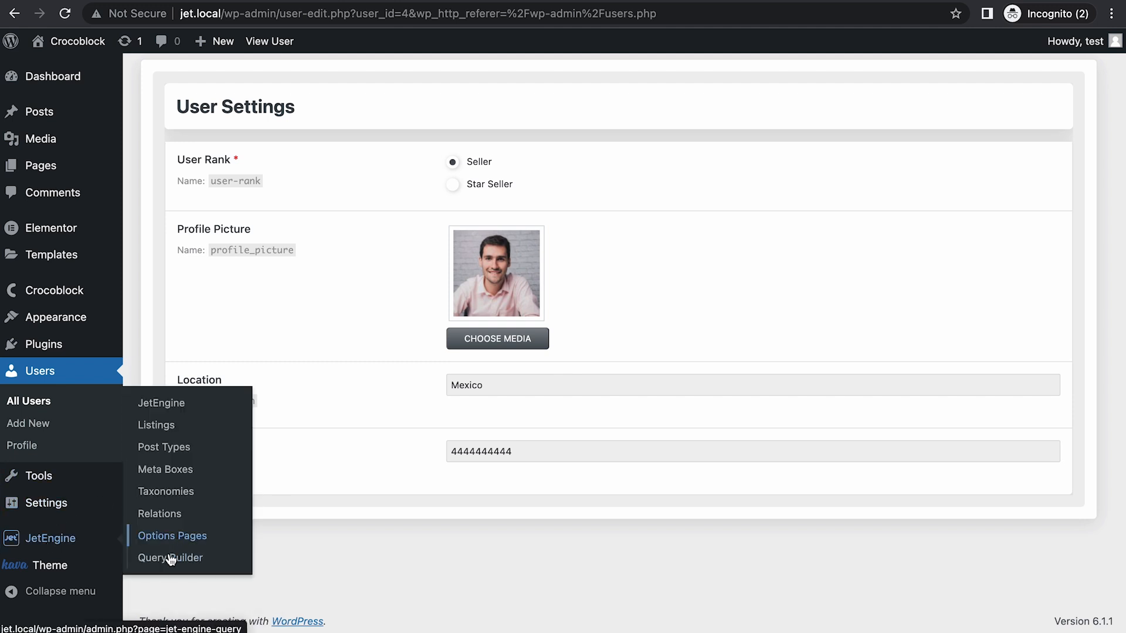
Start a new Query Builder query named Seller Query with Users Query as its type.
left_click(170, 557)
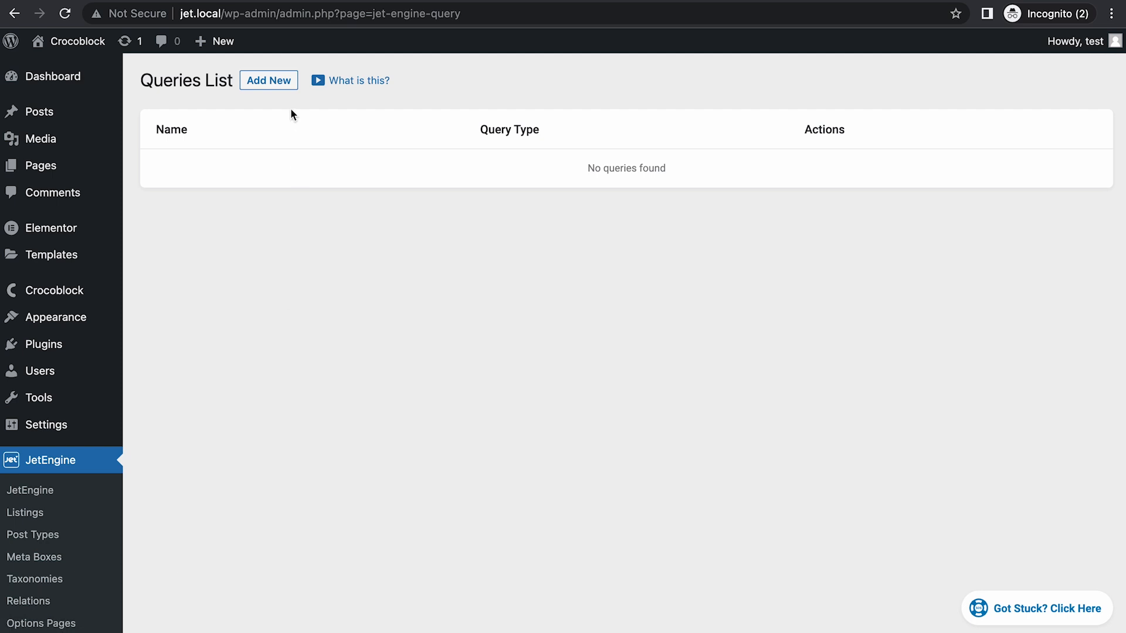
left_click(268, 80)
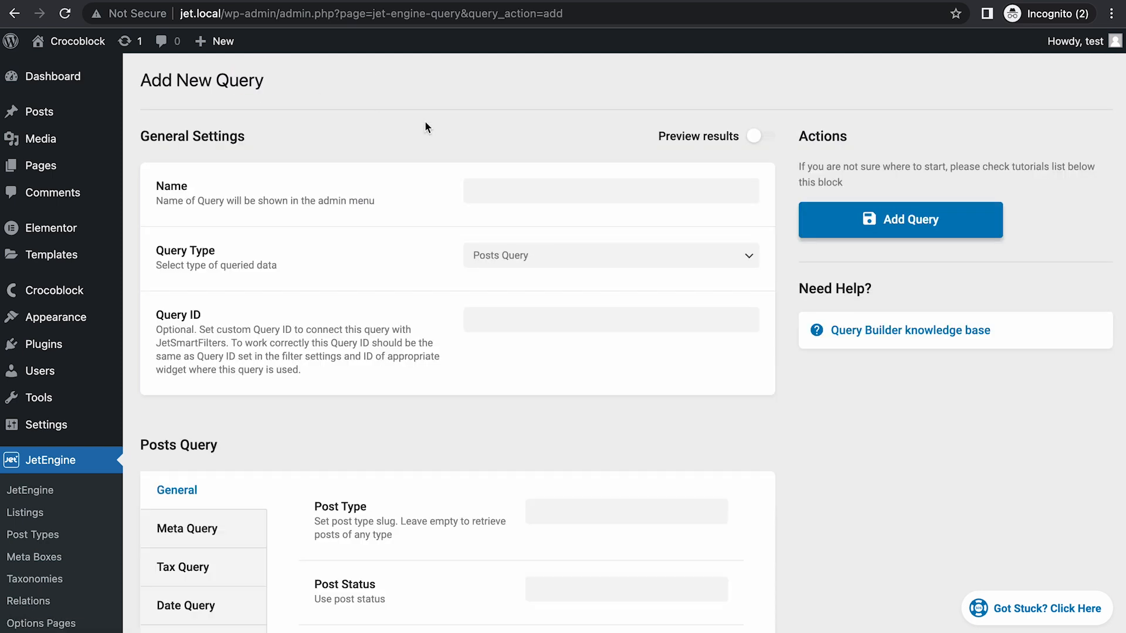
left_click(516, 190)
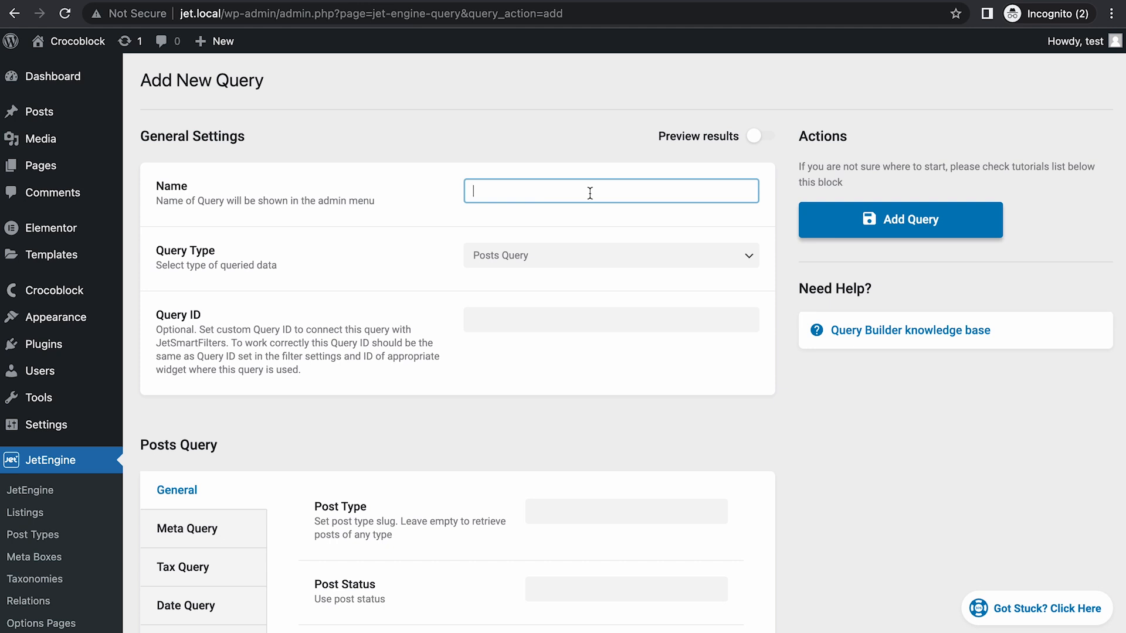
type("Seller ")
type("Rank Q")
type("uery")
key("BackSpace")
key("BackSpace")
key("BackSpace")
key("BackSpace")
key("BackSpace")
left_click(554, 256)
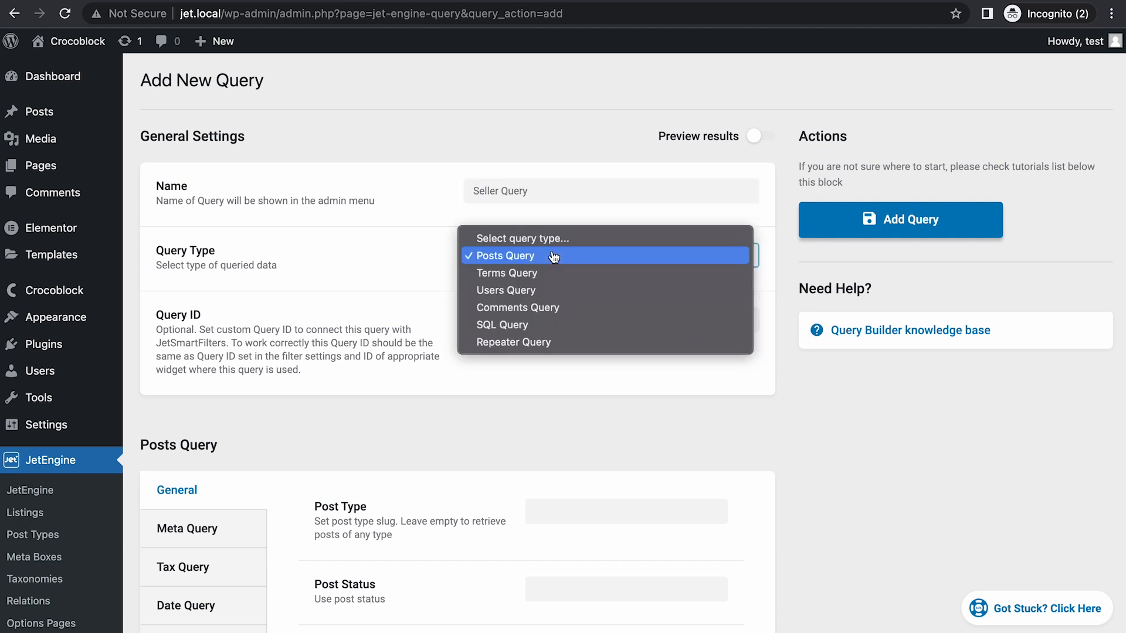
left_click(532, 290)
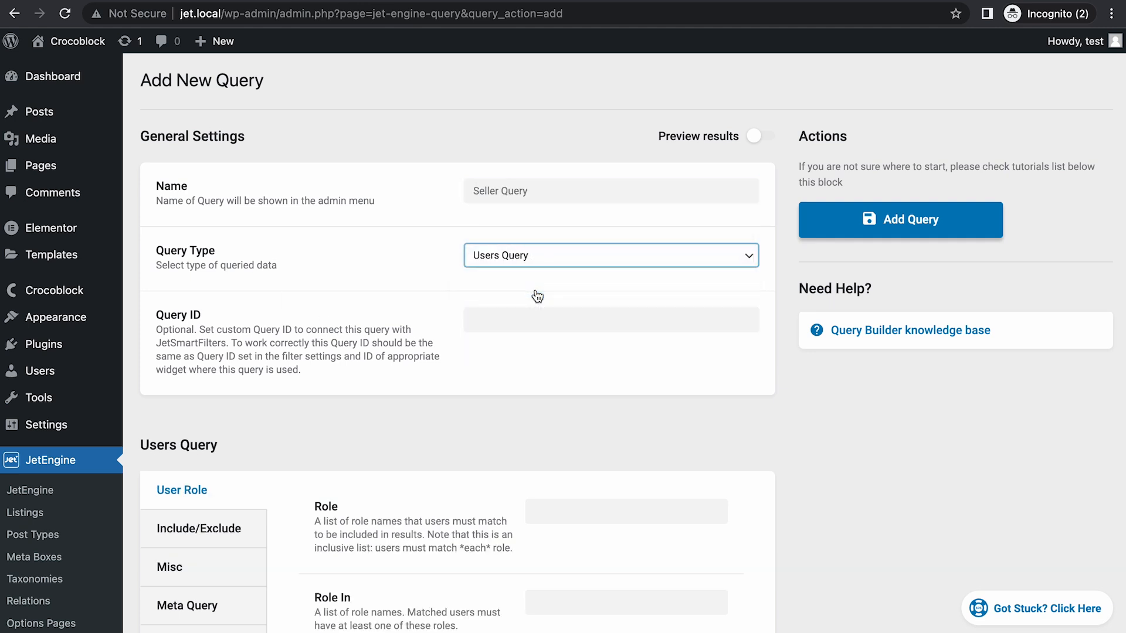
scroll(422, 299, "down", 5)
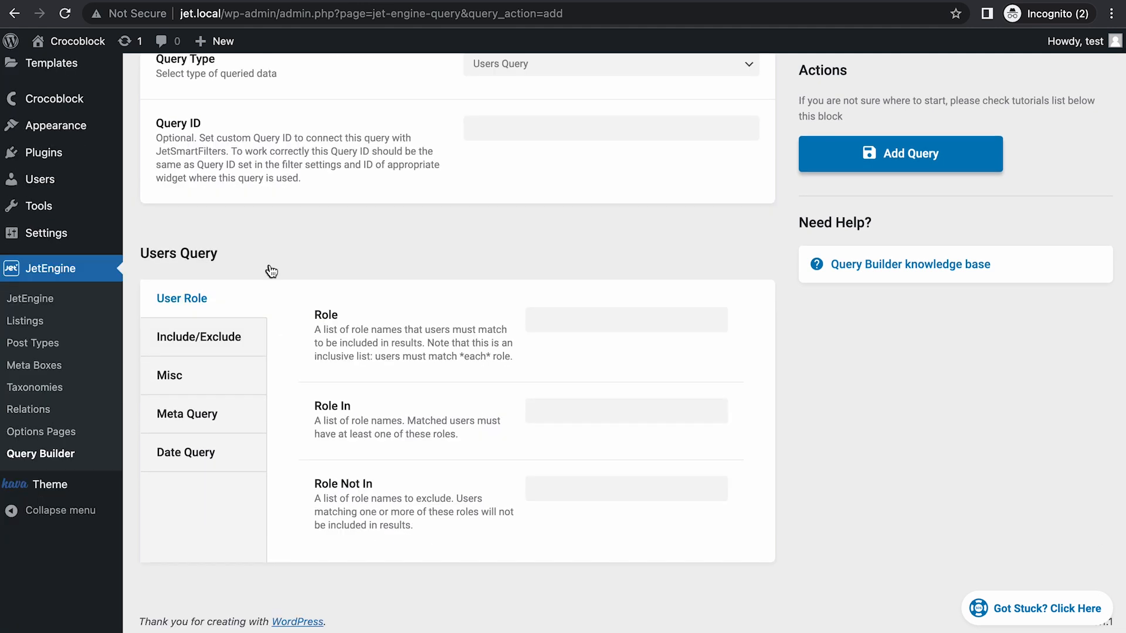
In Misc settings, limit results to 6 users ordered by post count from highest to lowest.
left_click(170, 378)
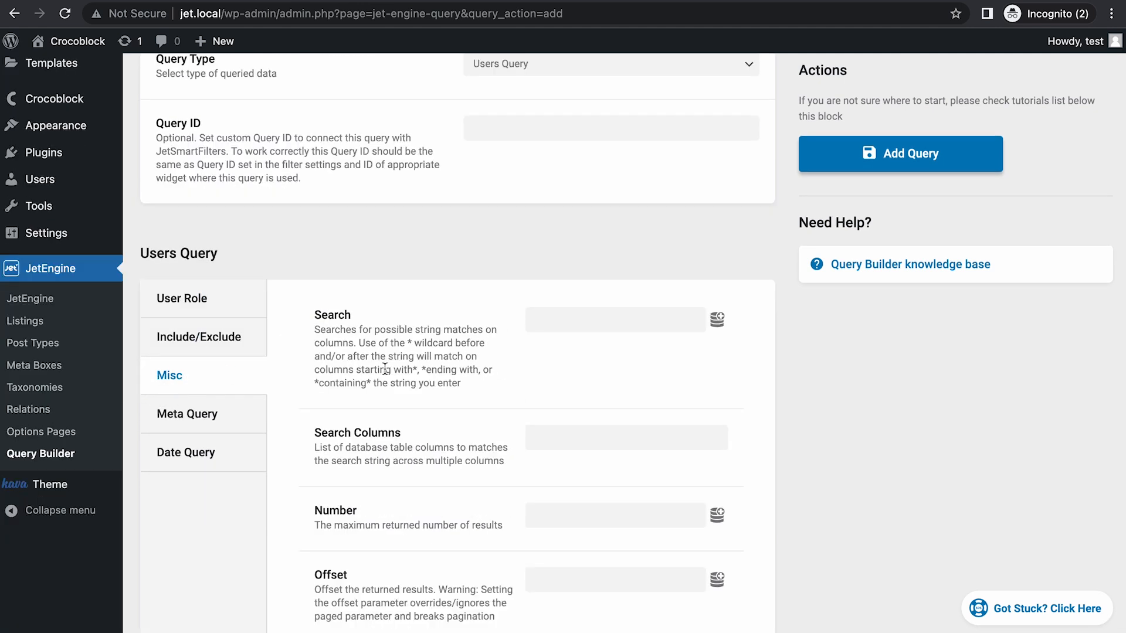
scroll(388, 369, "down", 5)
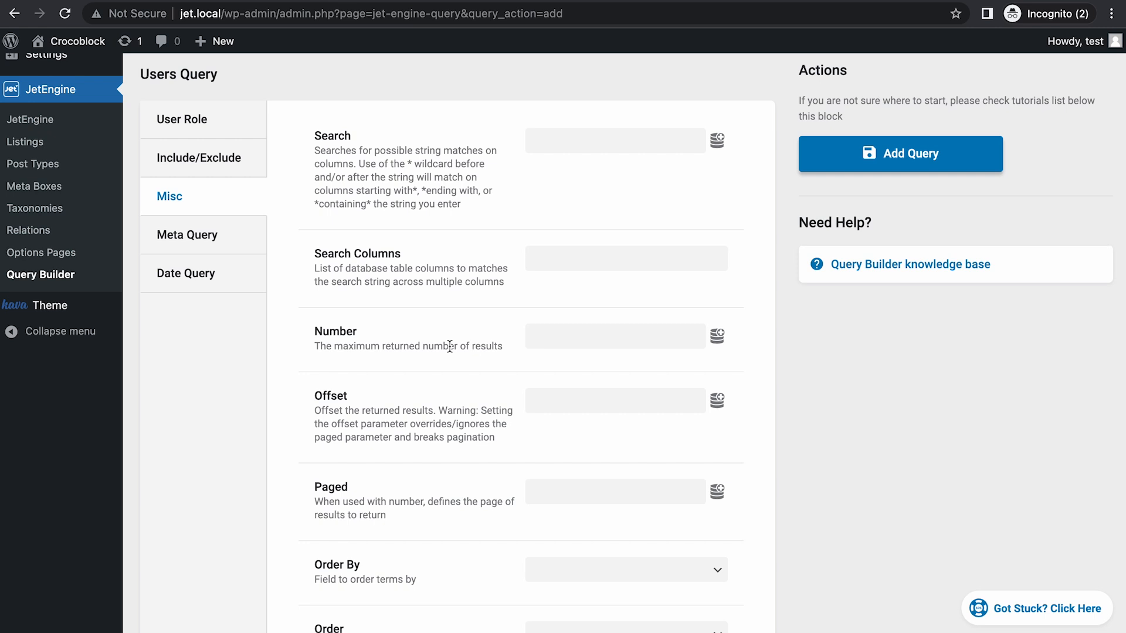
left_click(579, 341)
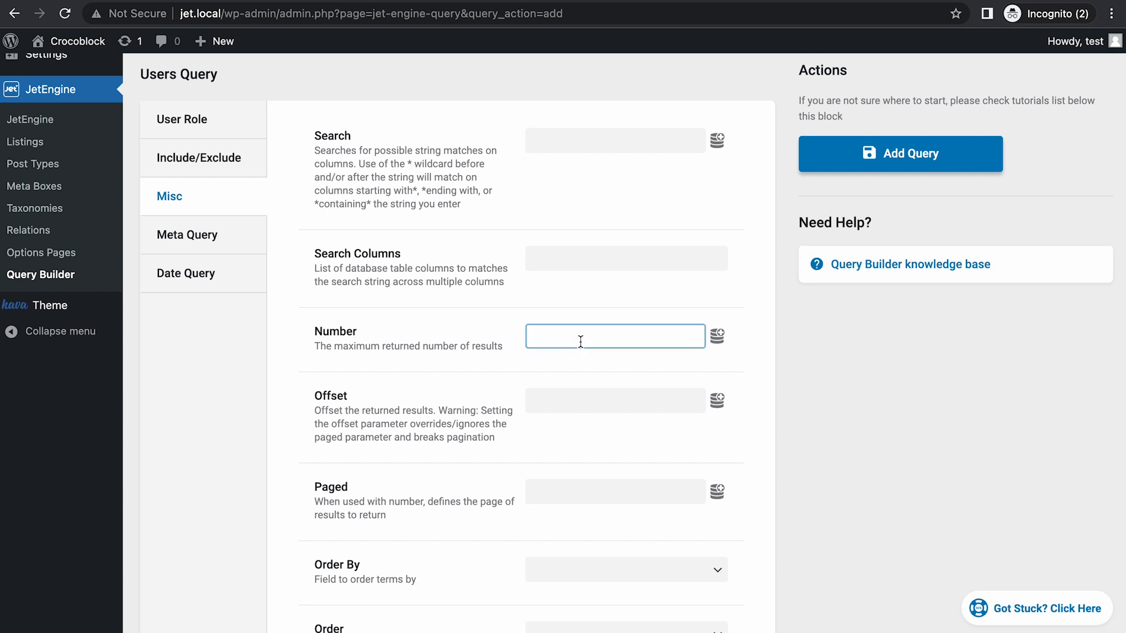
type("6")
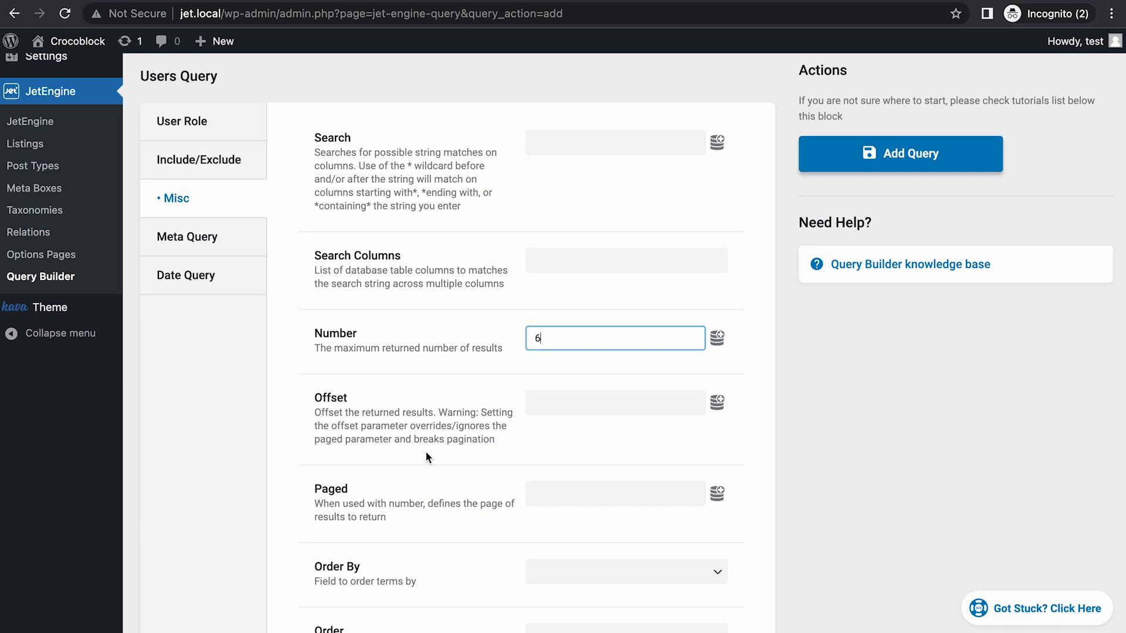
scroll(425, 451, "down", 3)
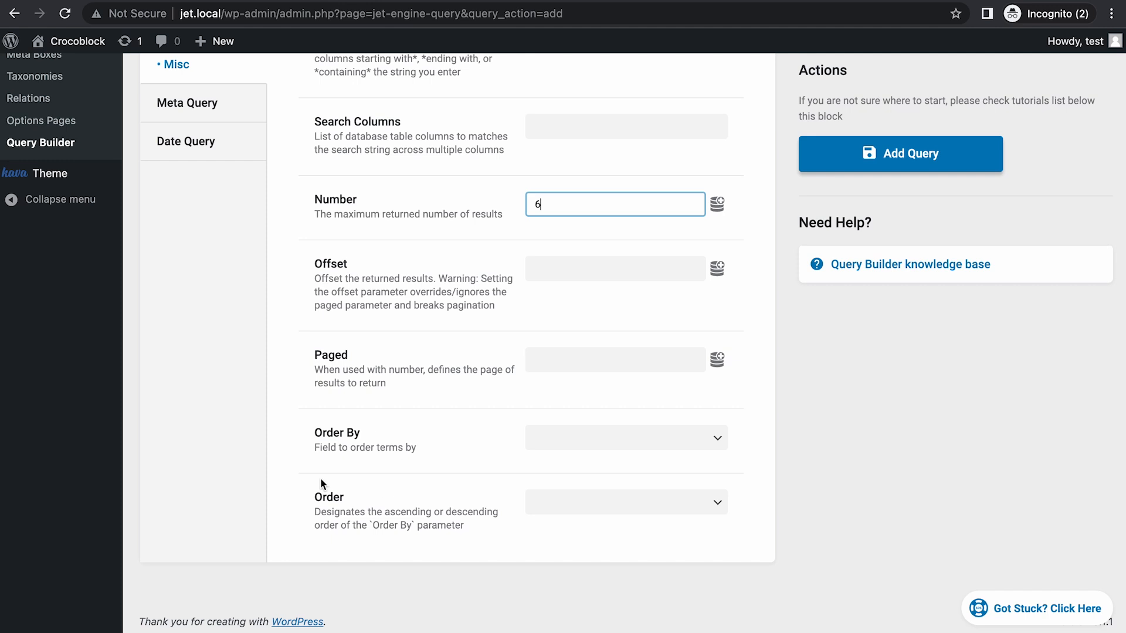
left_click(633, 438)
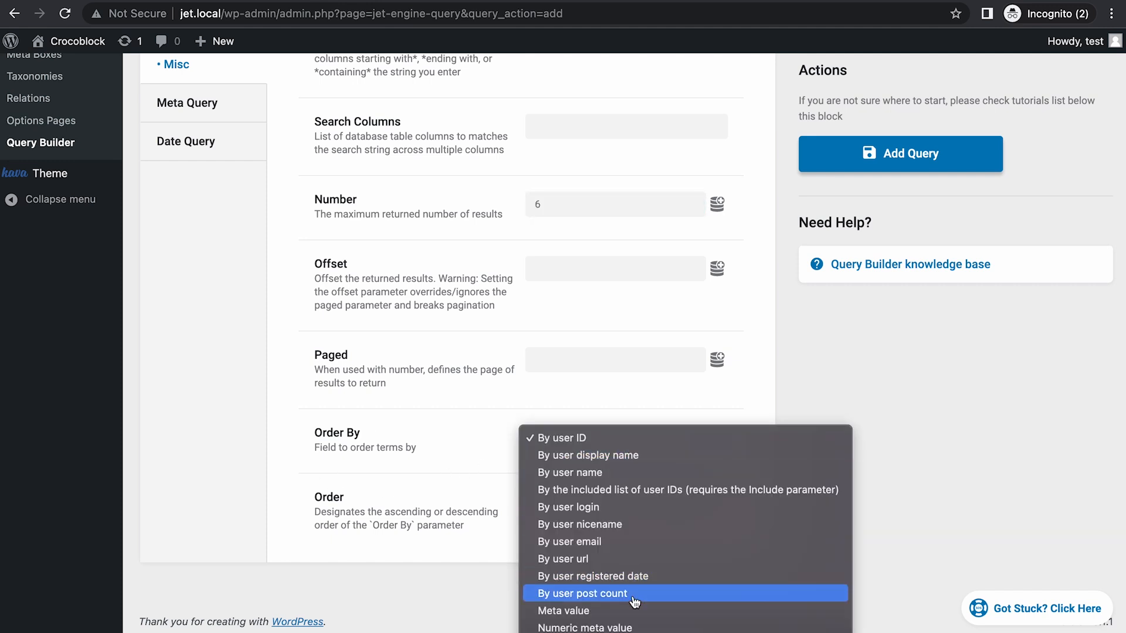
left_click(578, 594)
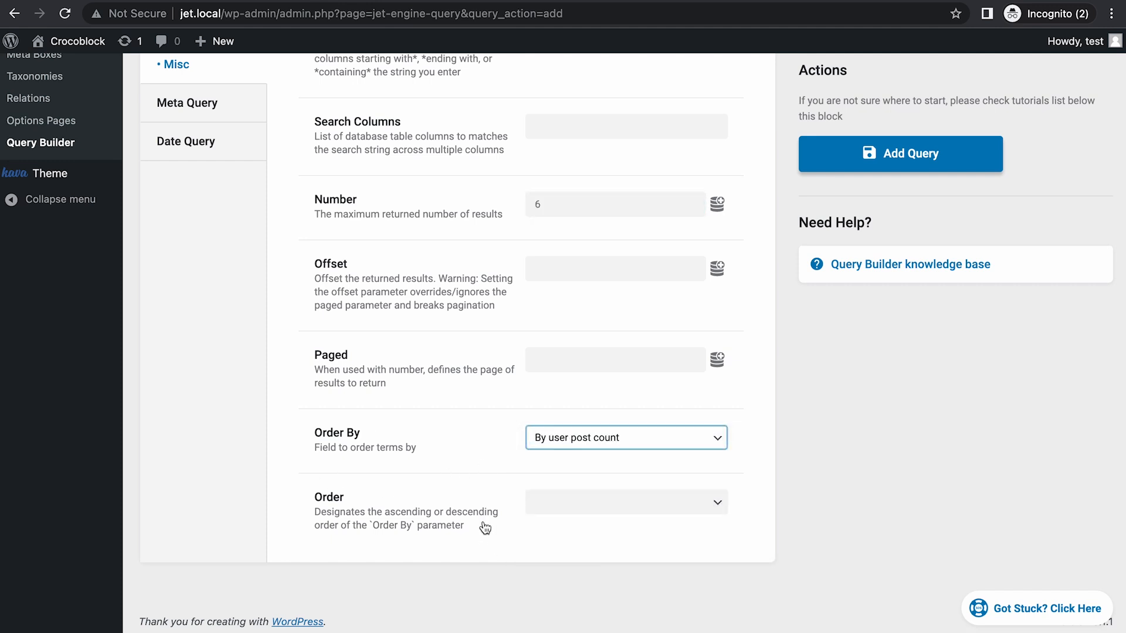
left_click(607, 500)
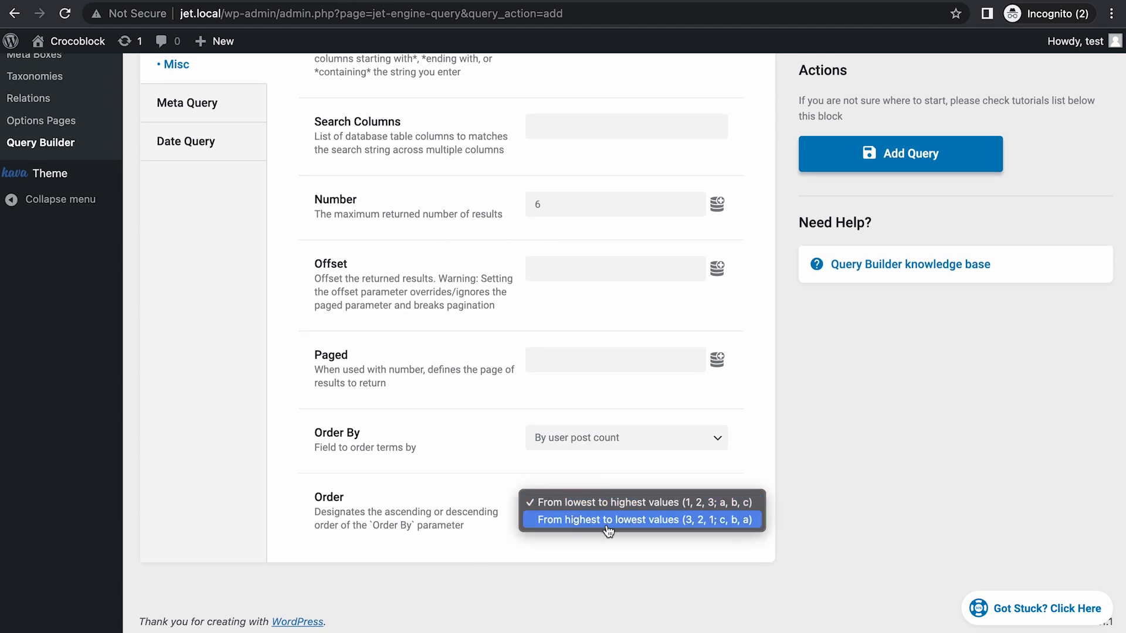
left_click(607, 520)
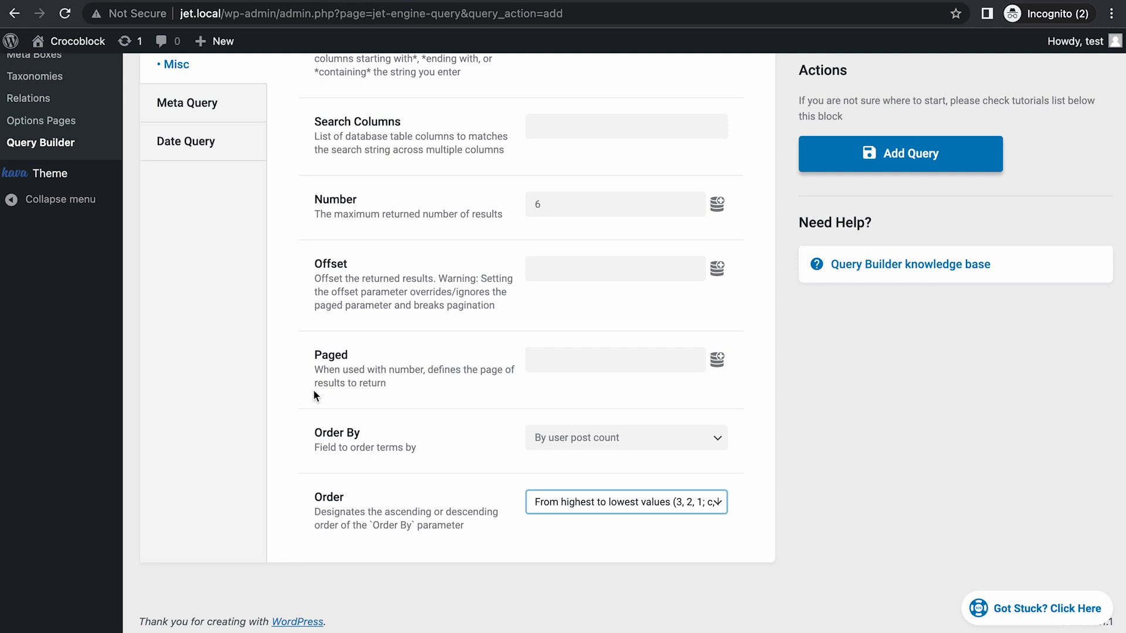
left_click(384, 385)
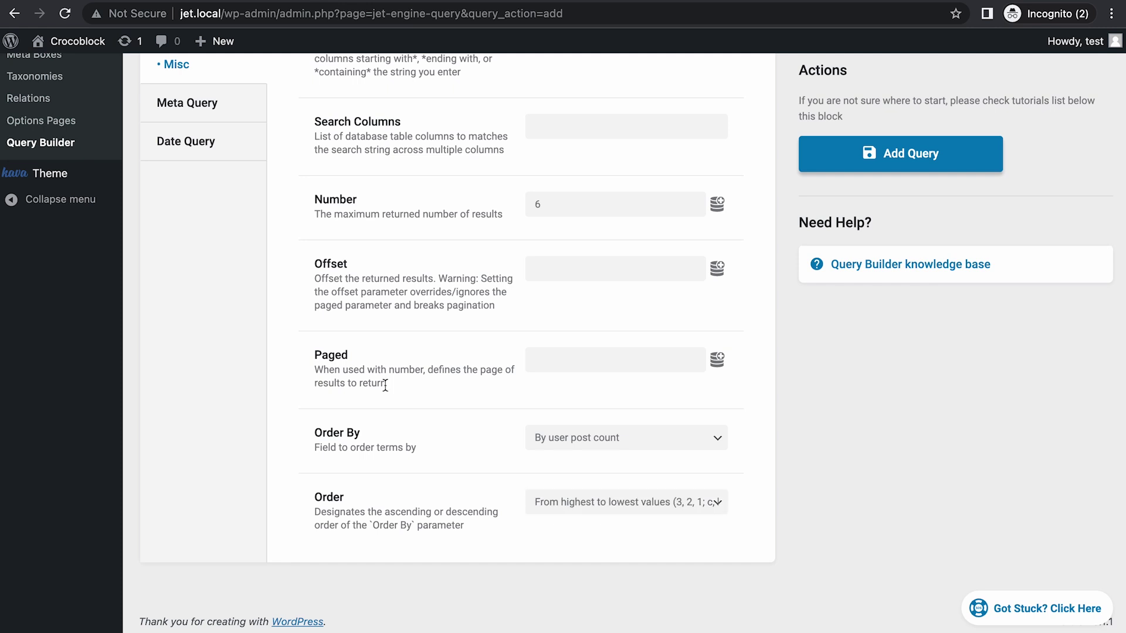
Add a meta query clause on key user-rank with the Equal comparison operator.
left_click(193, 112)
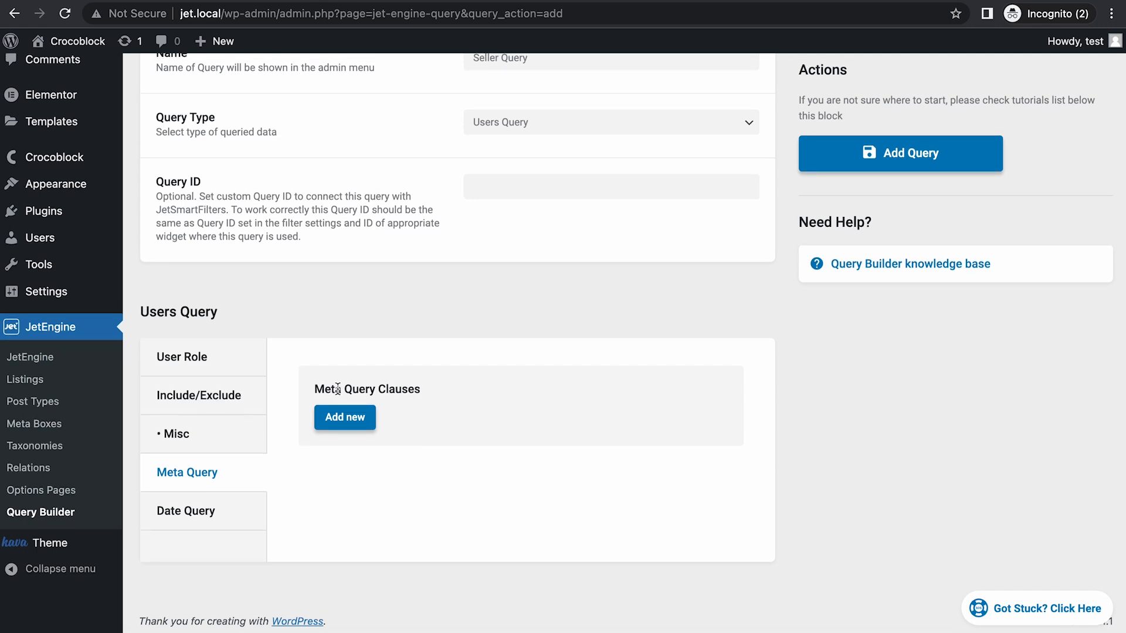
left_click(344, 417)
scroll(387, 352, "down", 3)
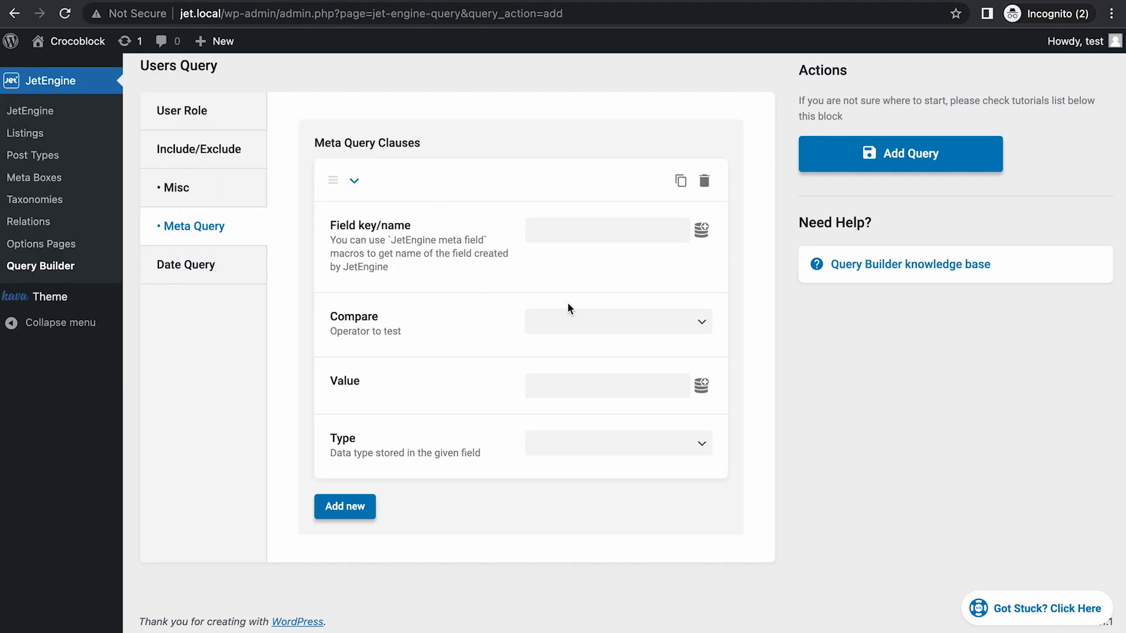
left_click(607, 229)
type("user-ran")
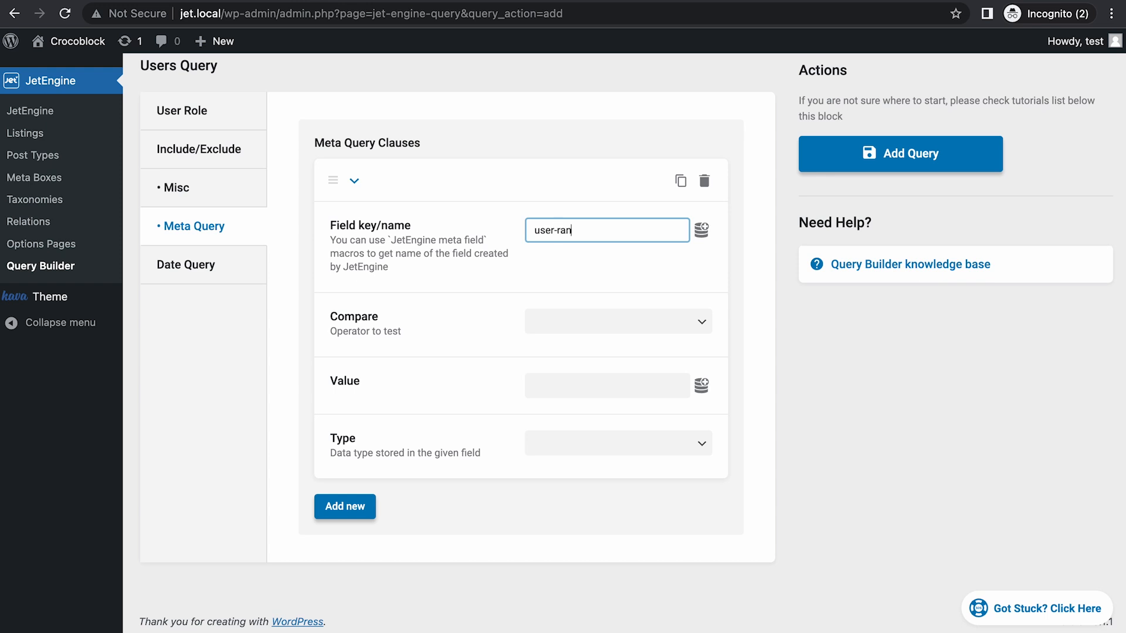
type("k")
left_click(588, 322)
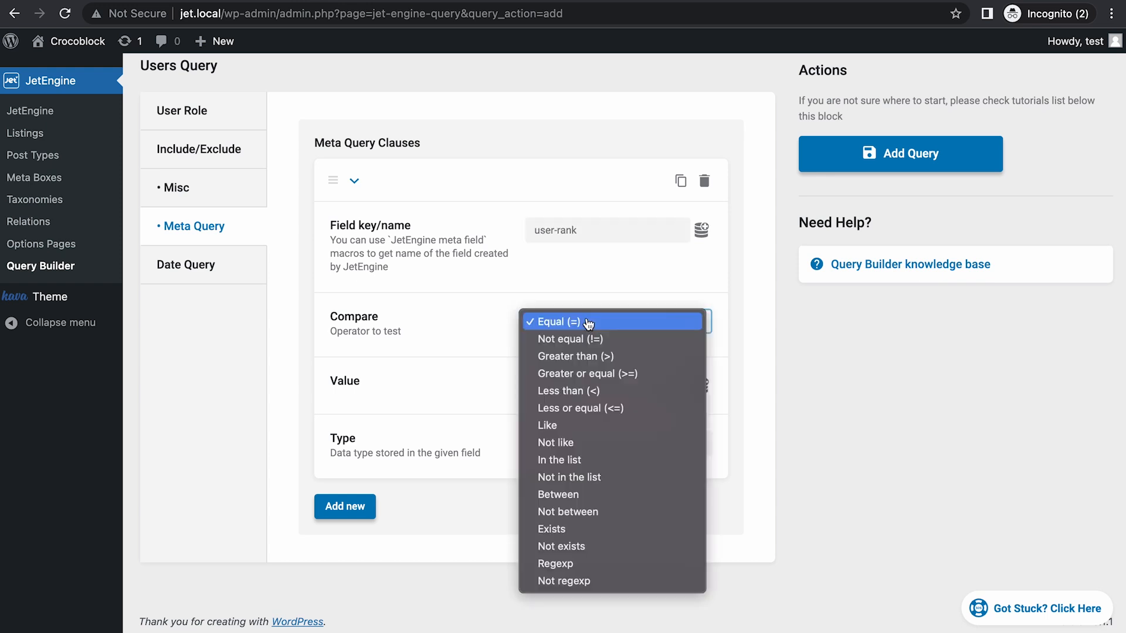
left_click(606, 324)
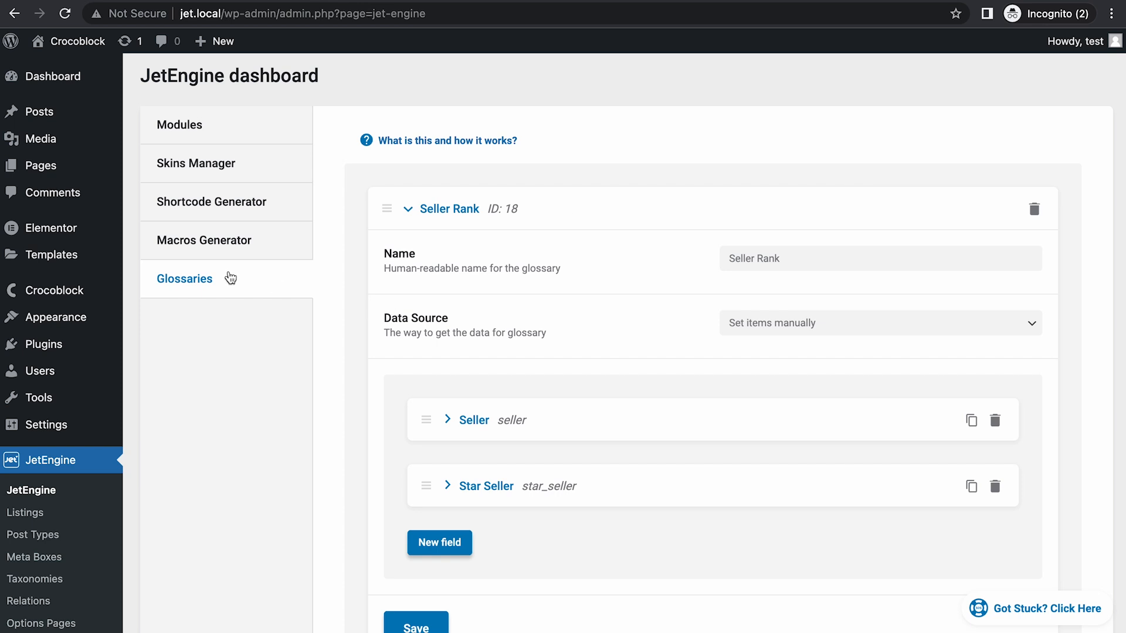
scroll(504, 420, "down", 1)
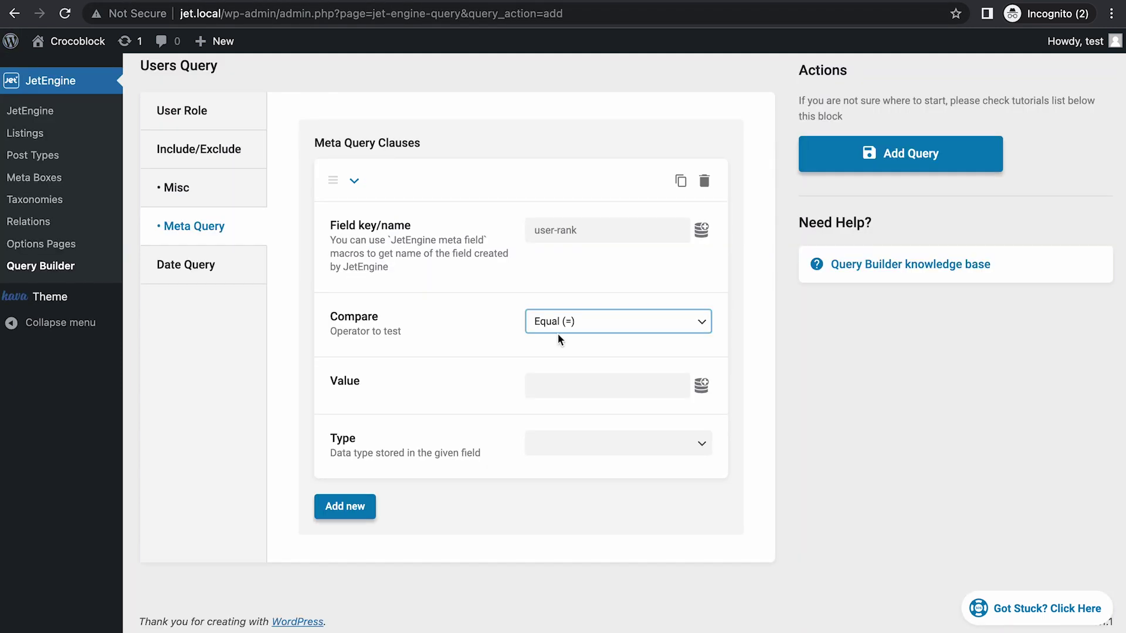
Set the clause value to star_seller with Char data type and save the query.
left_click(554, 382)
type("star")
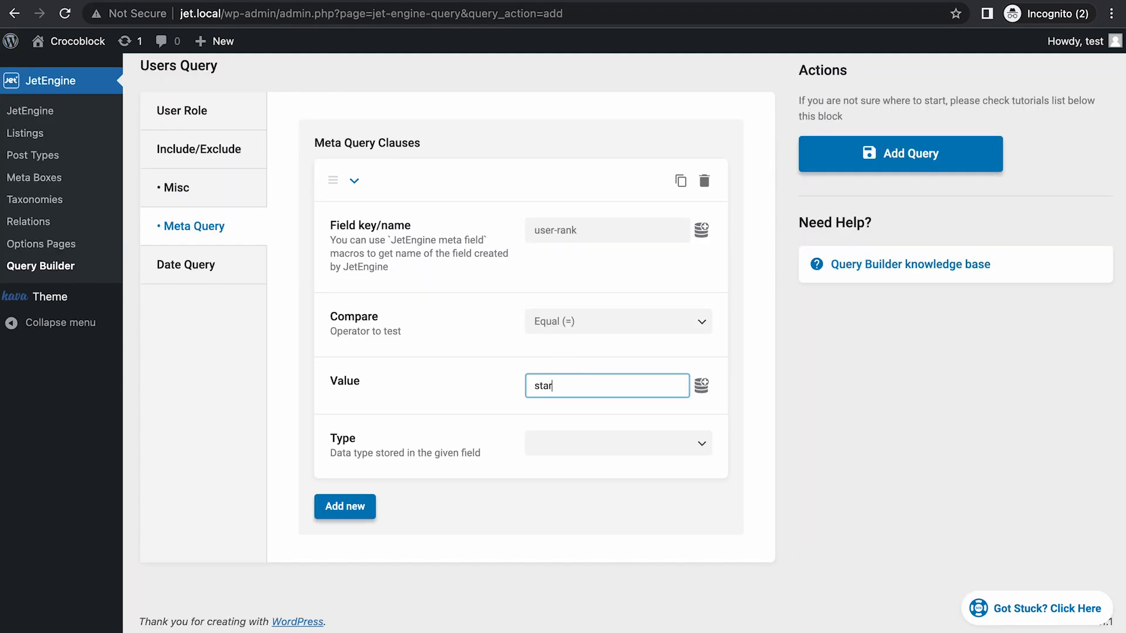
type("_seller")
key("Tab")
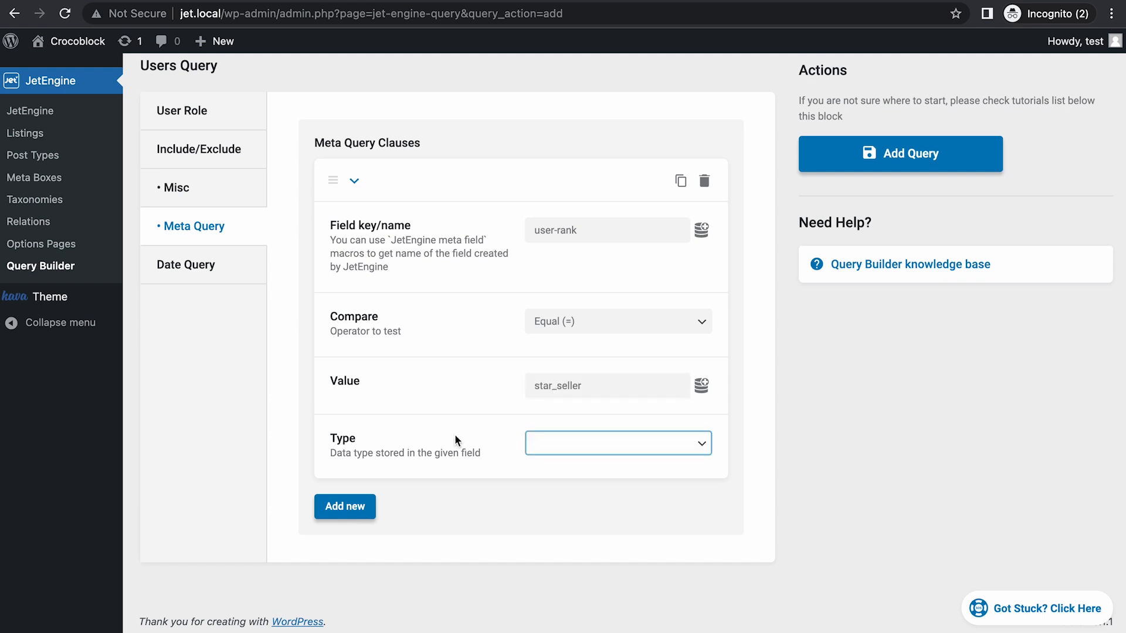
left_click(580, 449)
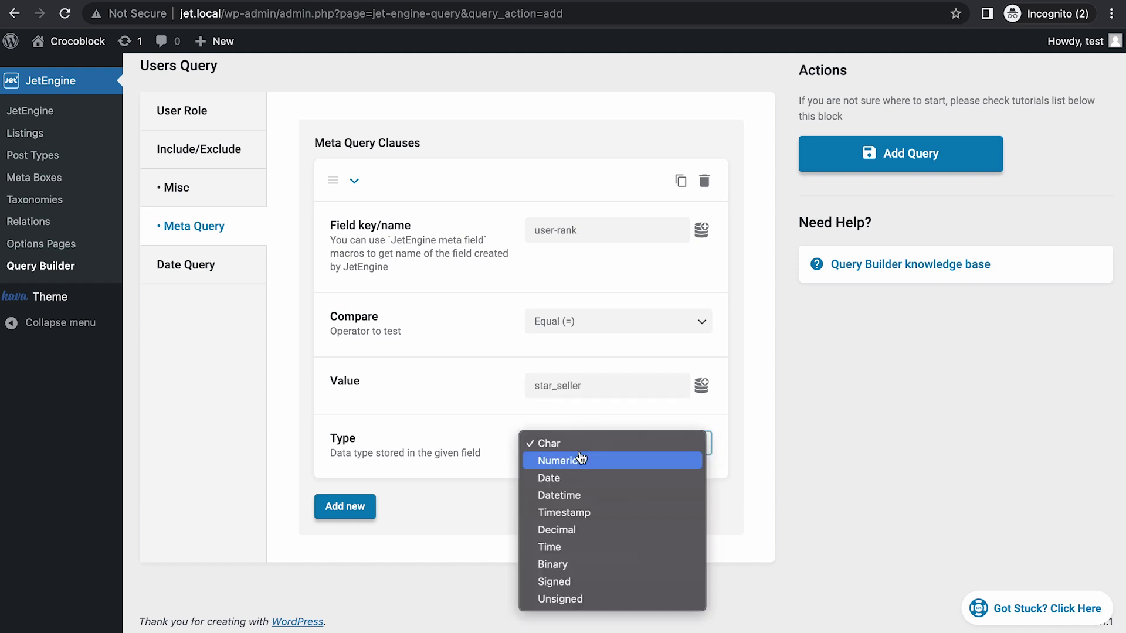
left_click(546, 444)
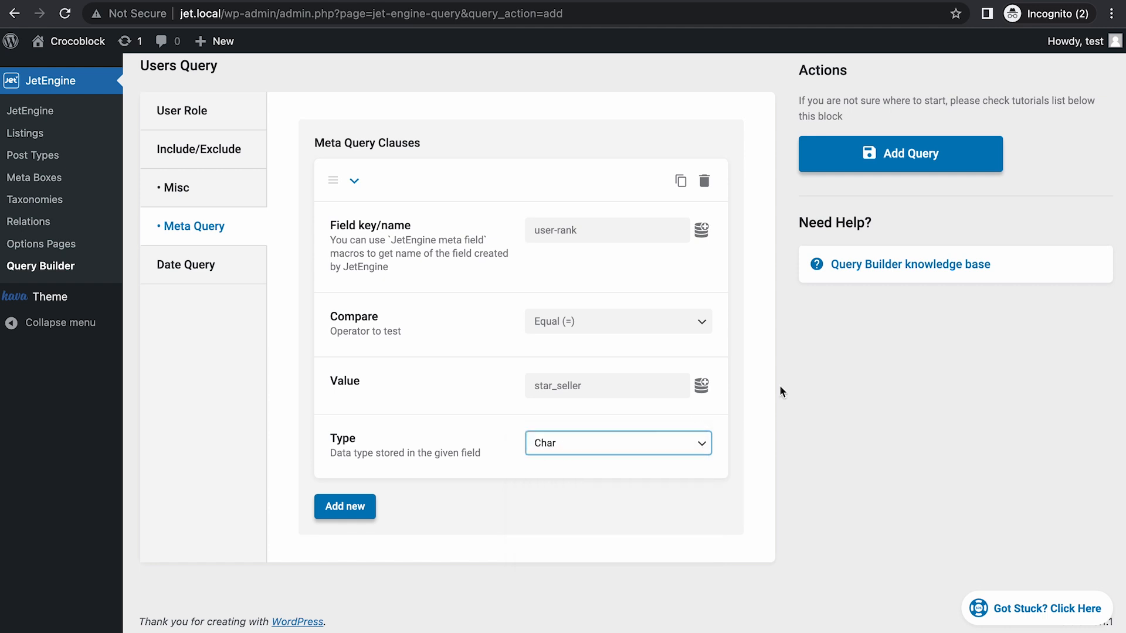
left_click(901, 153)
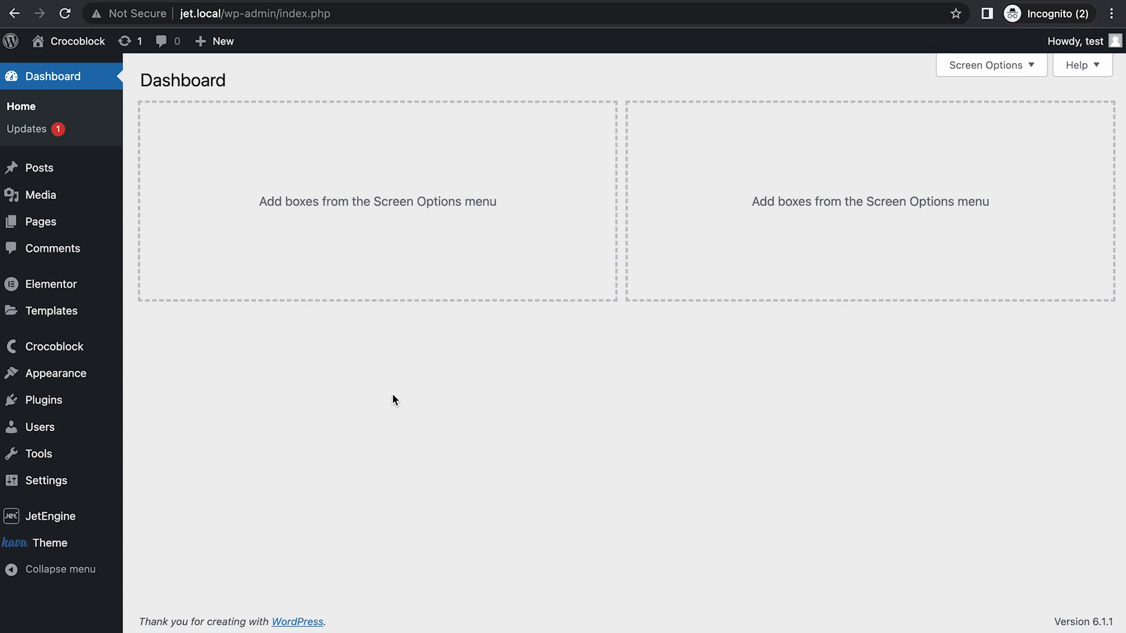
mouse_move(50, 516)
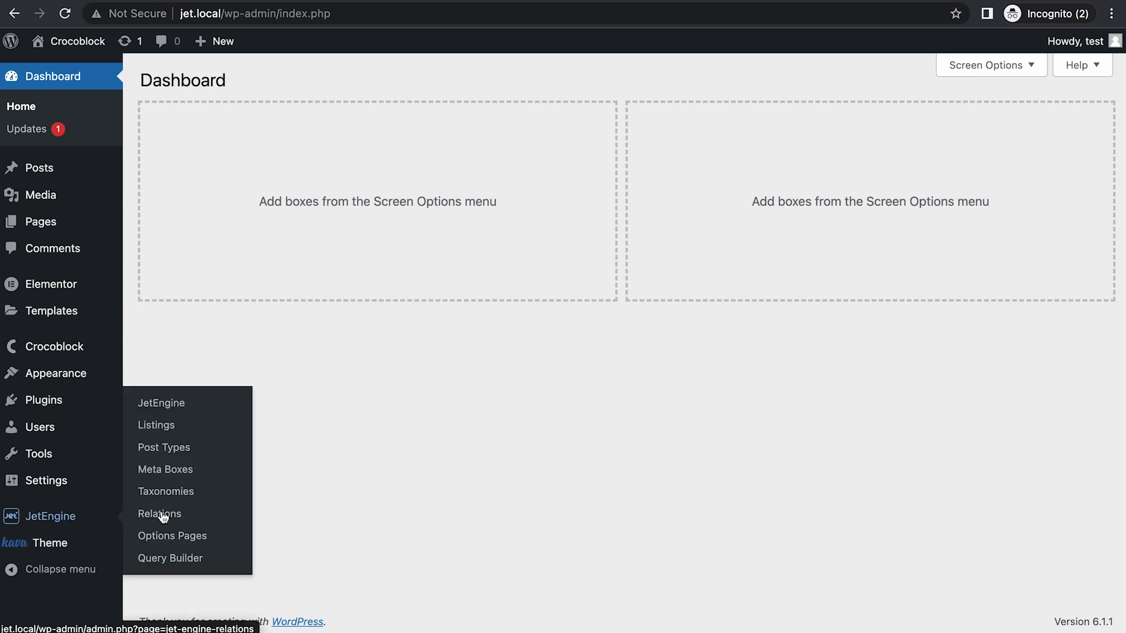
Create a Users-sourced listing item named Seller Listing Item and launch its Elementor editor.
left_click(156, 425)
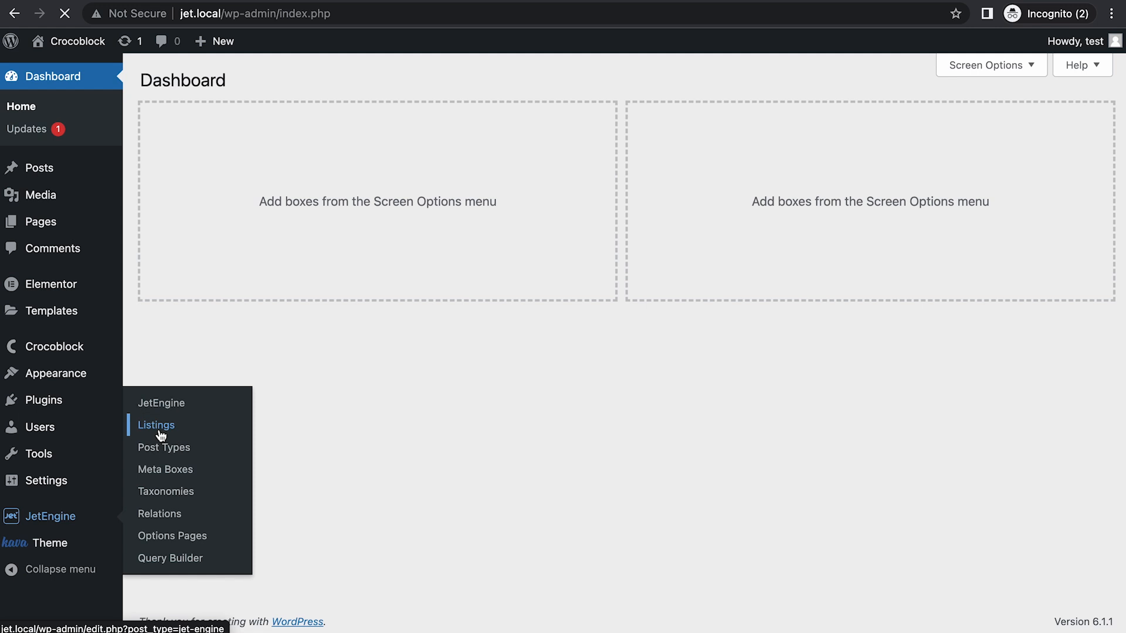
left_click(274, 83)
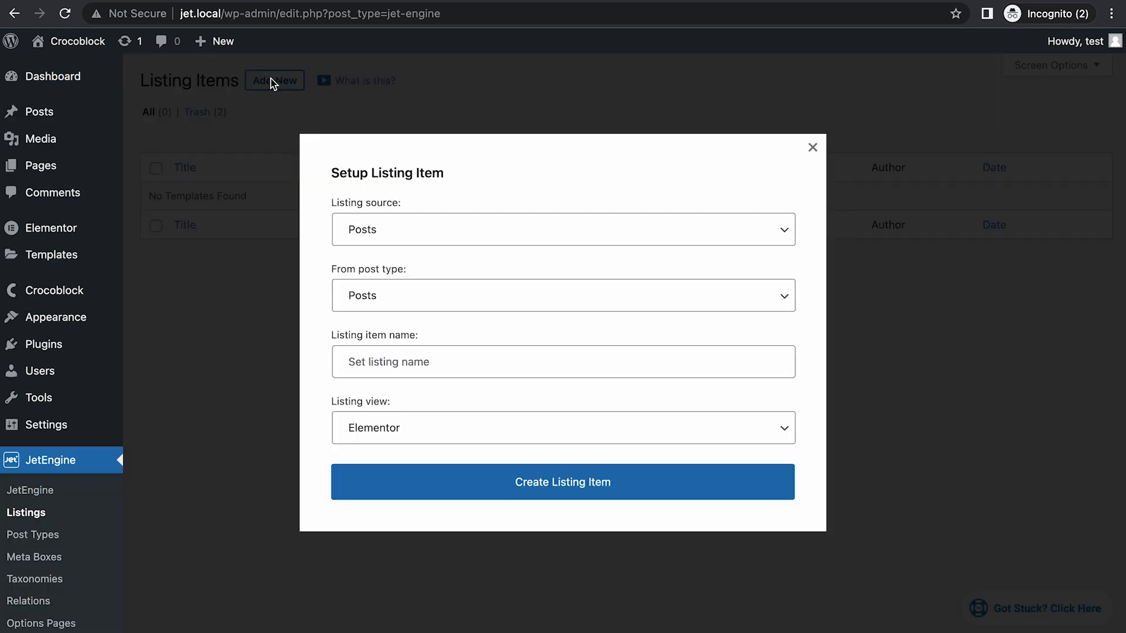
left_click(374, 230)
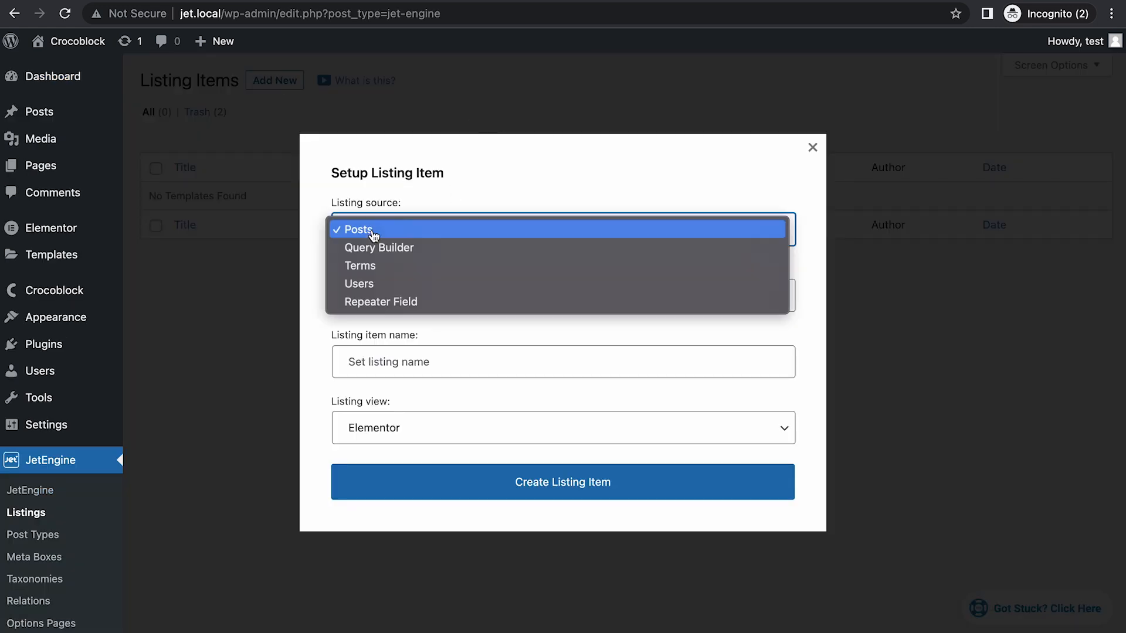
left_click(396, 284)
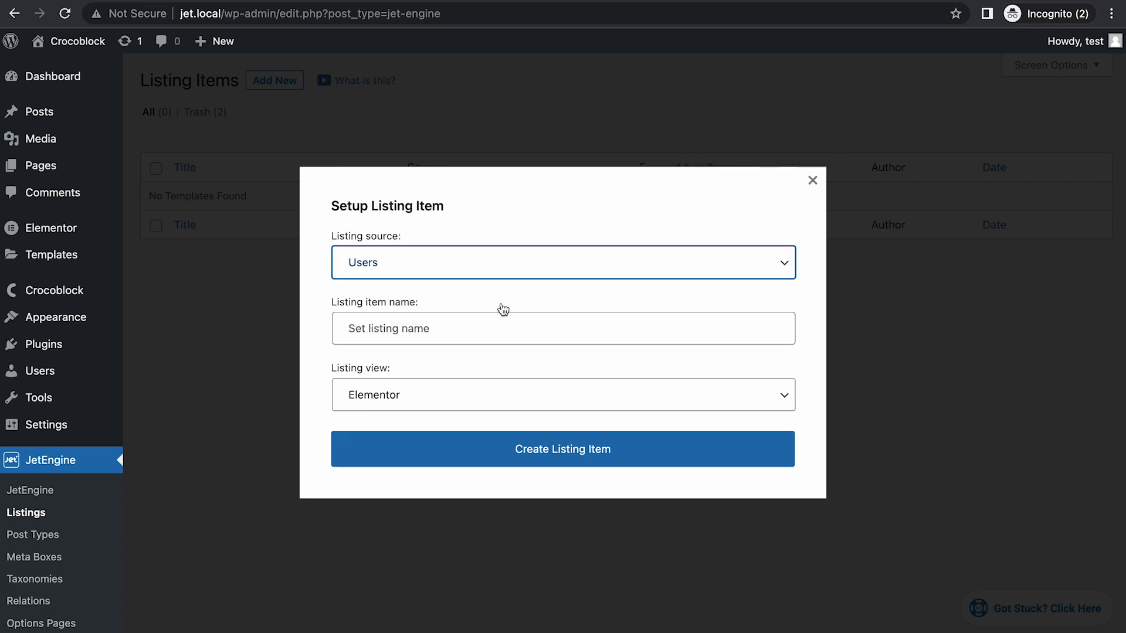
left_click(458, 322)
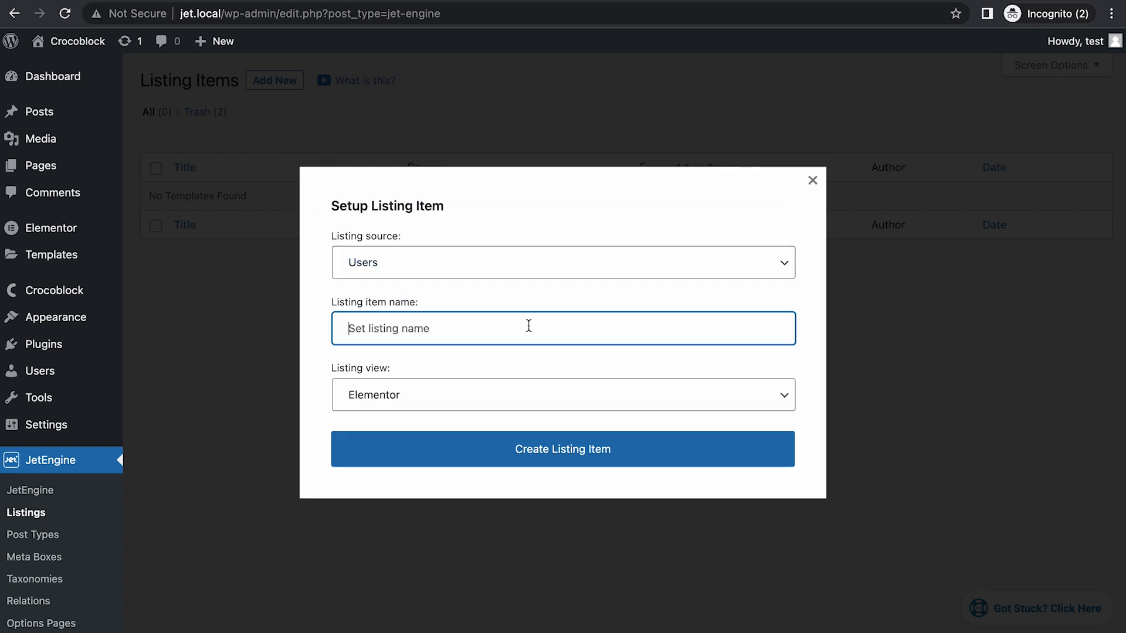
type("Seller Lis")
type("ting Item")
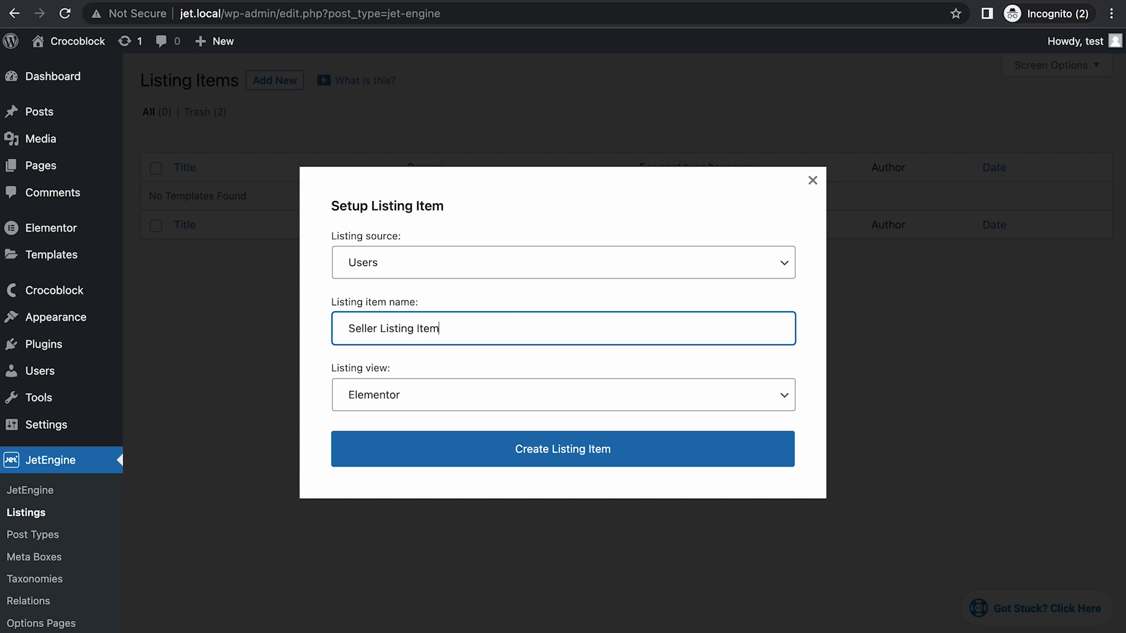
left_click(510, 450)
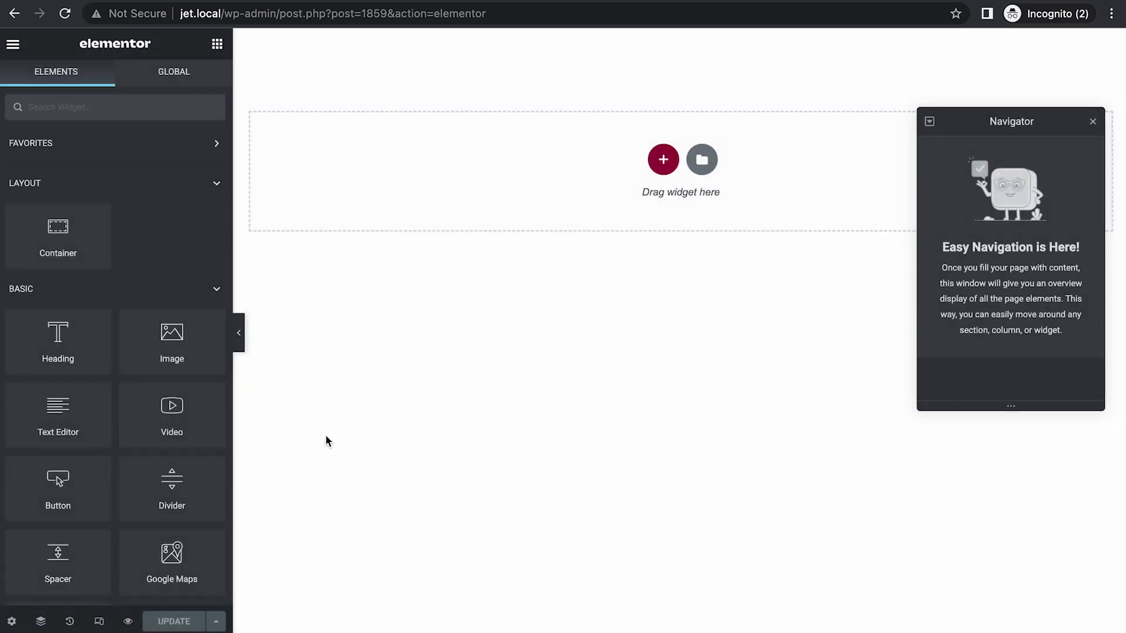
Set the listing item's Preview Width to 379 in Listing Settings for a narrow card preview.
left_click(13, 622)
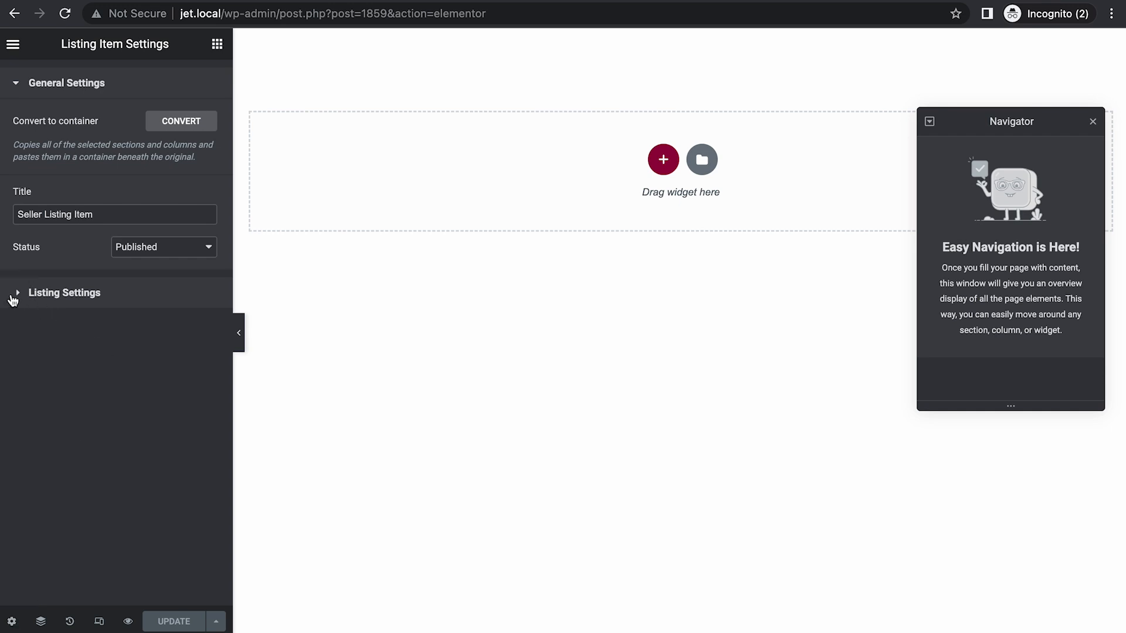
left_click(13, 295)
left_click_drag(14, 291, 27, 291)
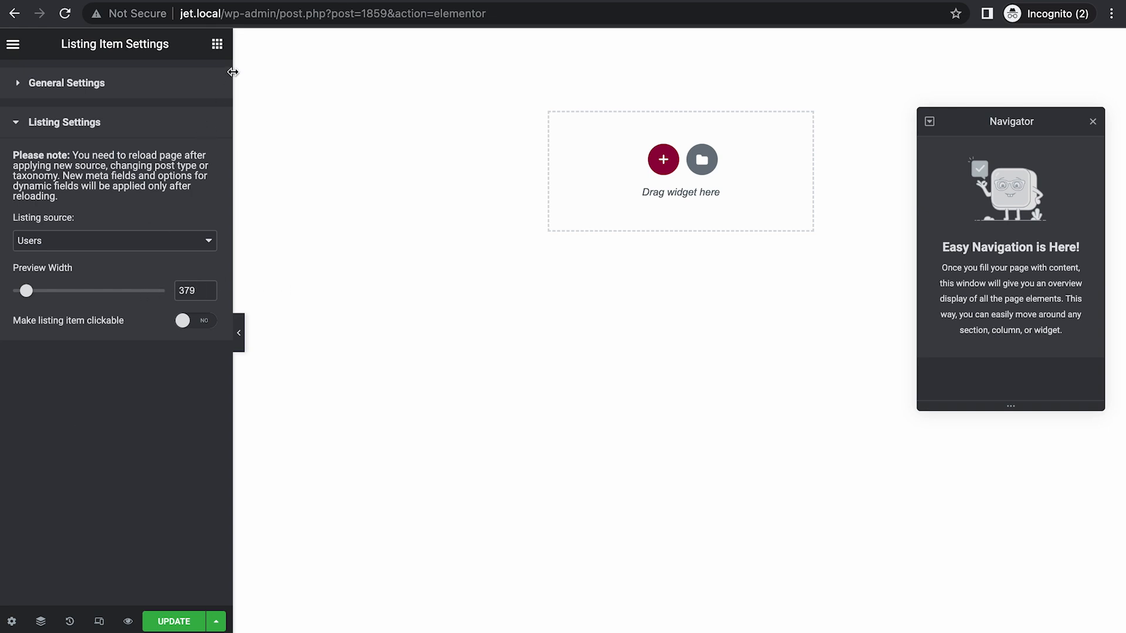
left_click(216, 47)
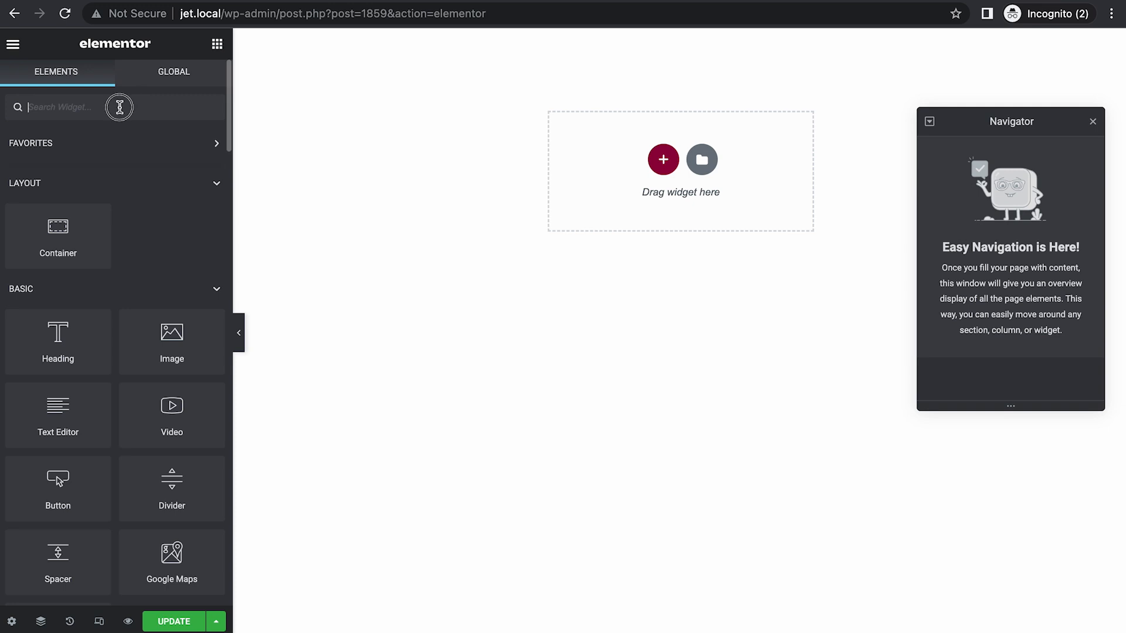
Add a Dynamic Image widget to the container with Source set to Profile Picture.
left_click(119, 107)
type("DYNA")
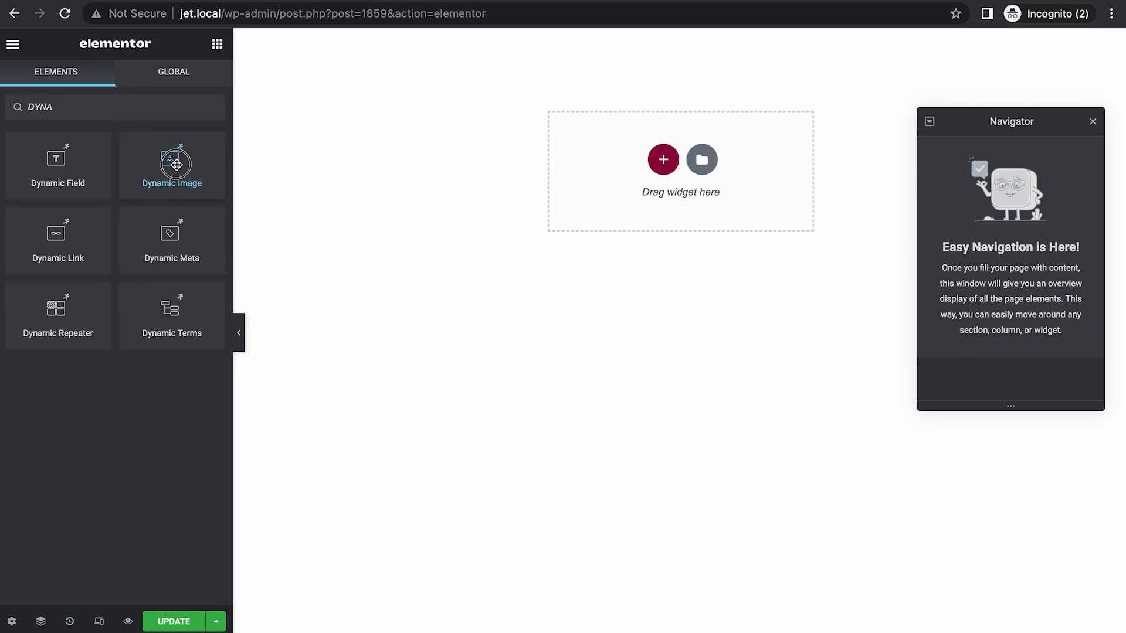
left_click_drag(170, 162, 607, 182)
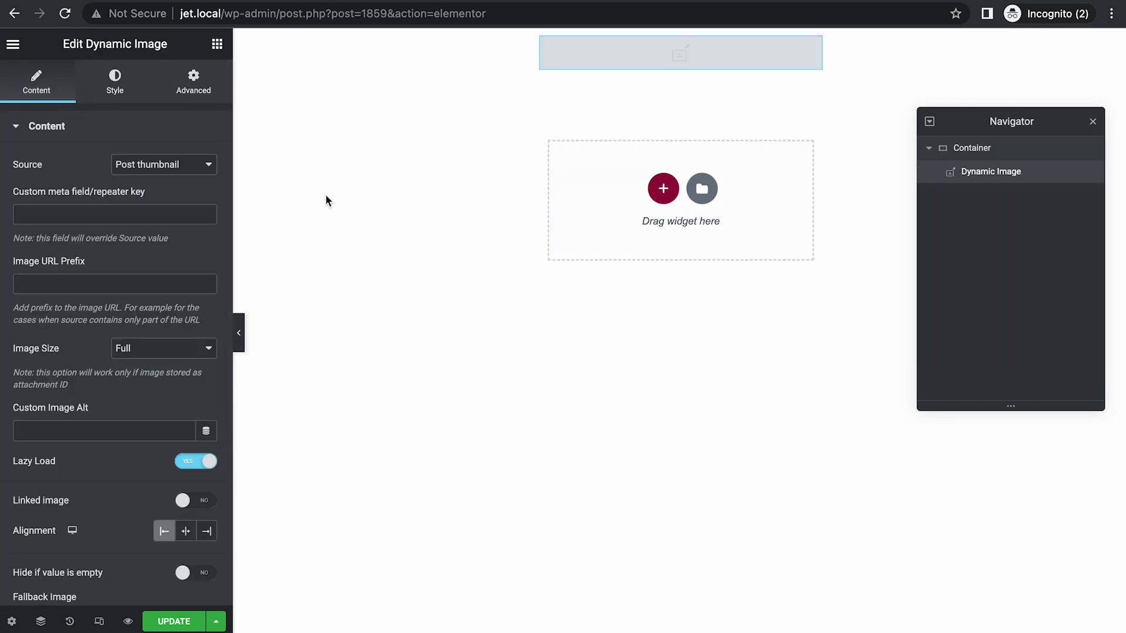
left_click(181, 165)
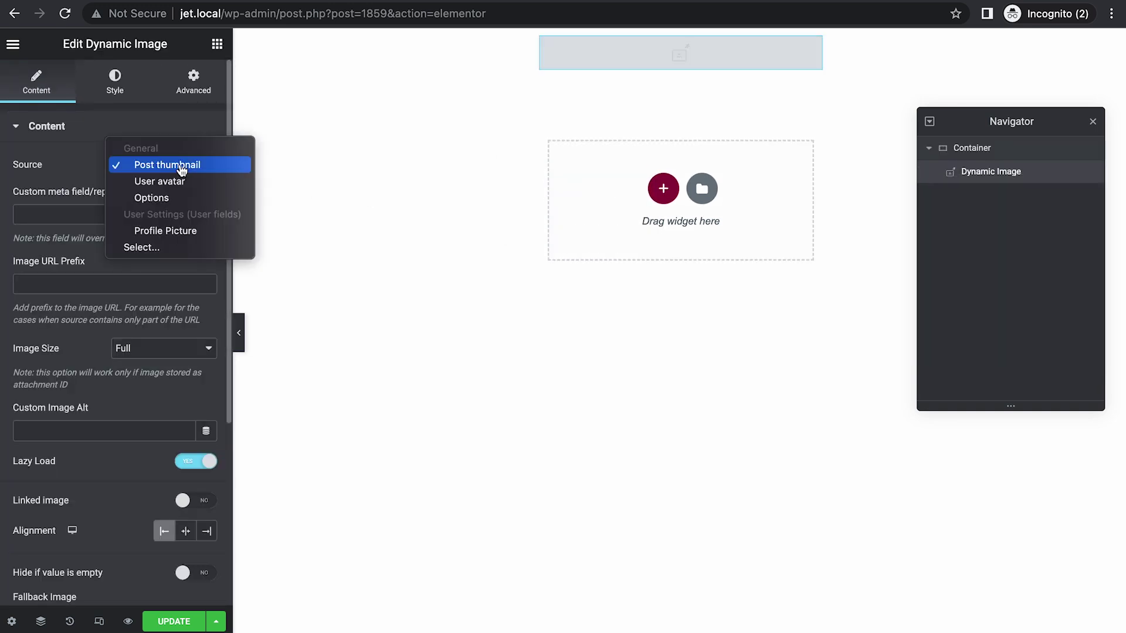
left_click(162, 233)
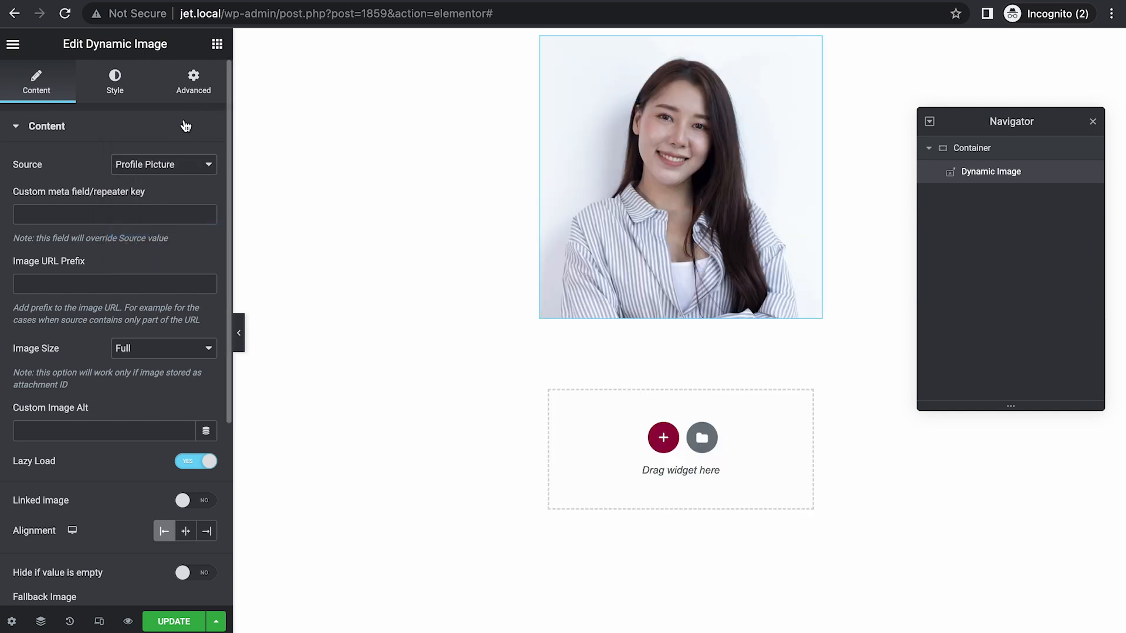
Add a Dynamic Field below the picture sourced from Meta Data, showing First Name.
left_click(217, 44)
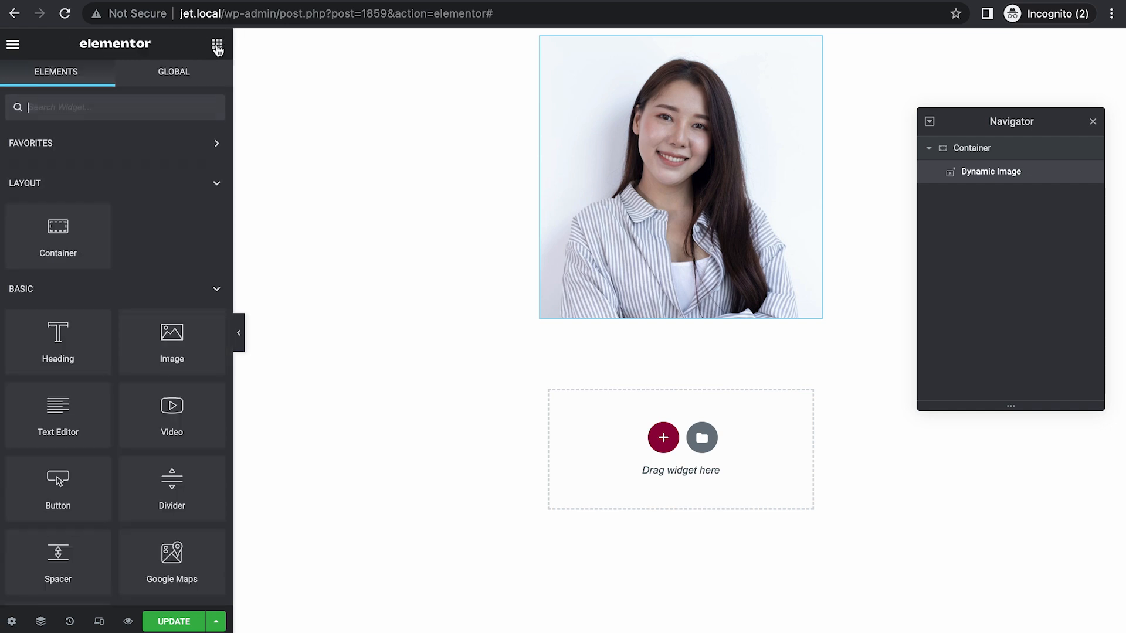
left_click(99, 106)
type("DY")
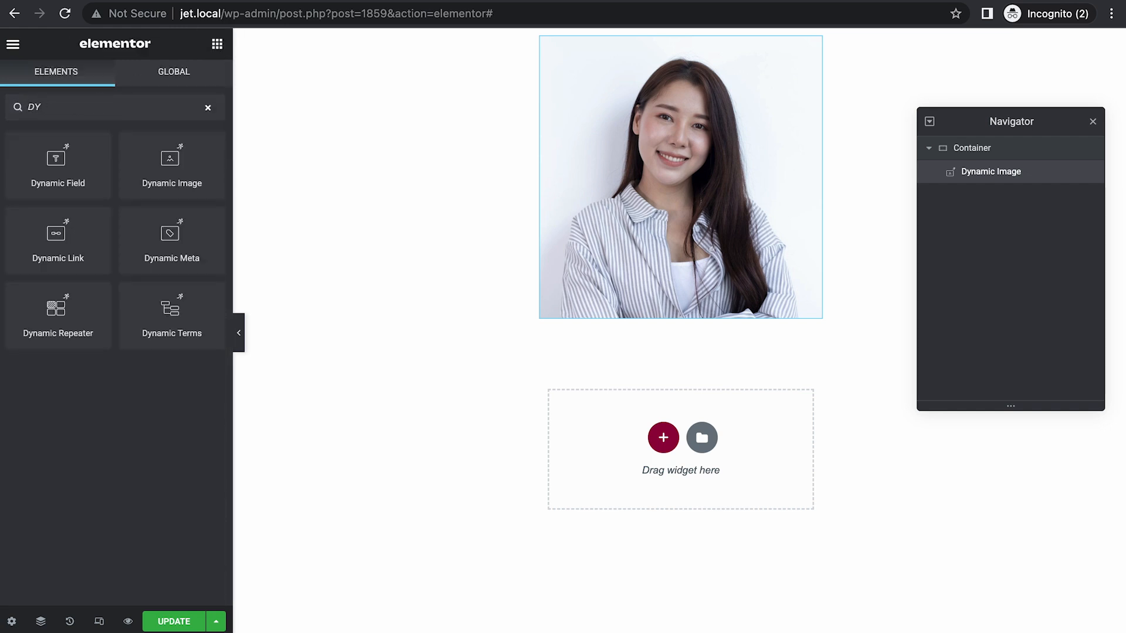
left_click_drag(59, 162, 632, 333)
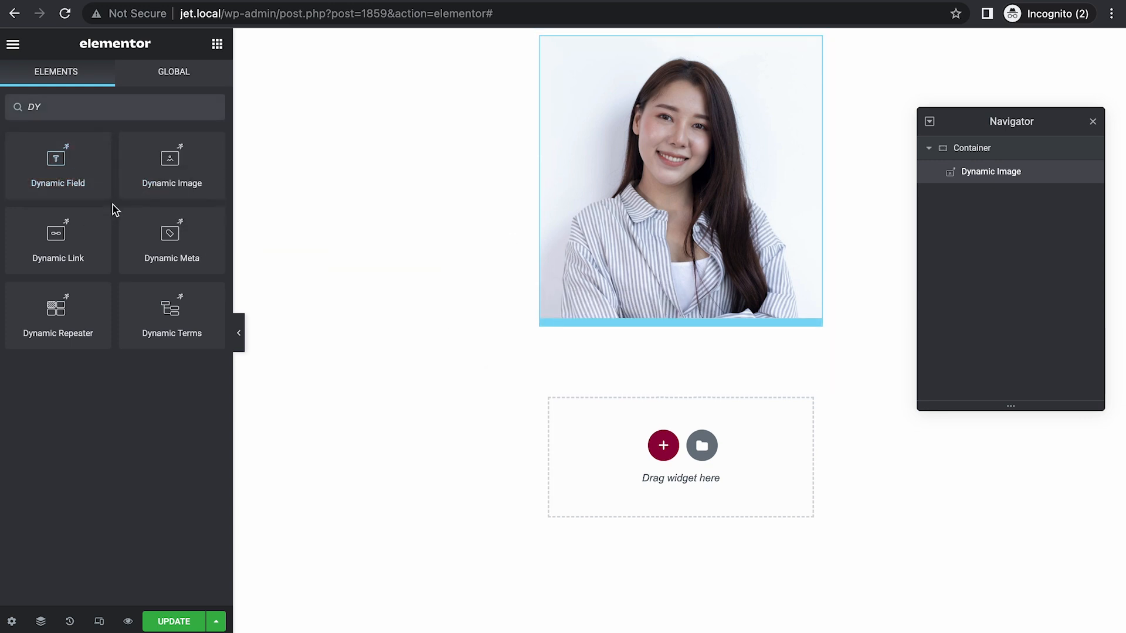
left_click_drag(58, 163, 621, 328)
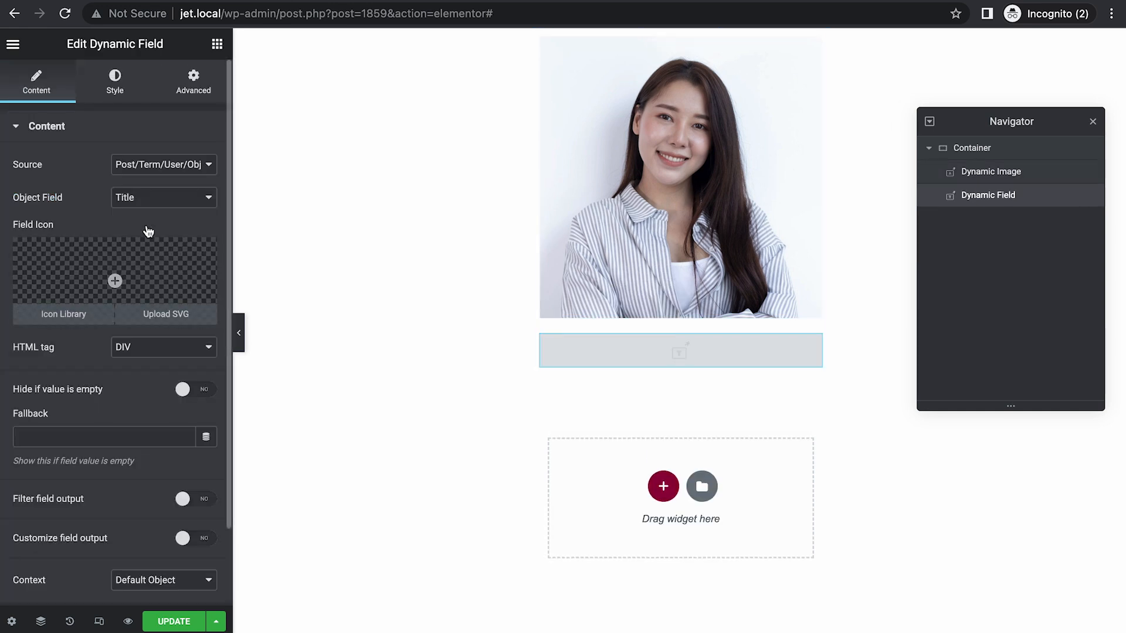
left_click(155, 165)
left_click(153, 180)
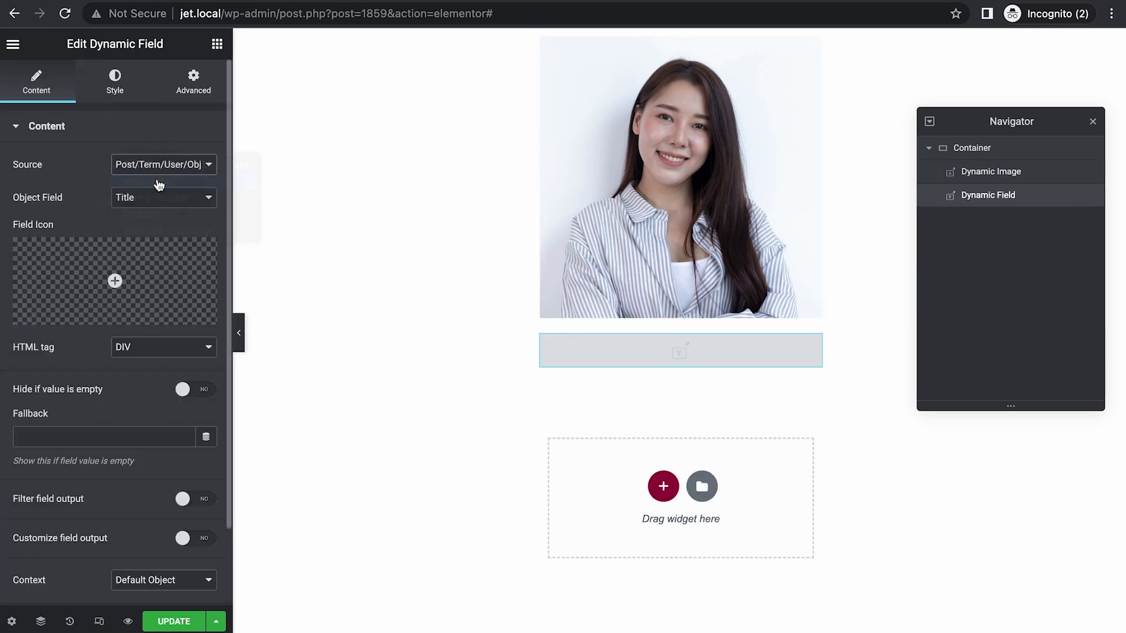
left_click(163, 198)
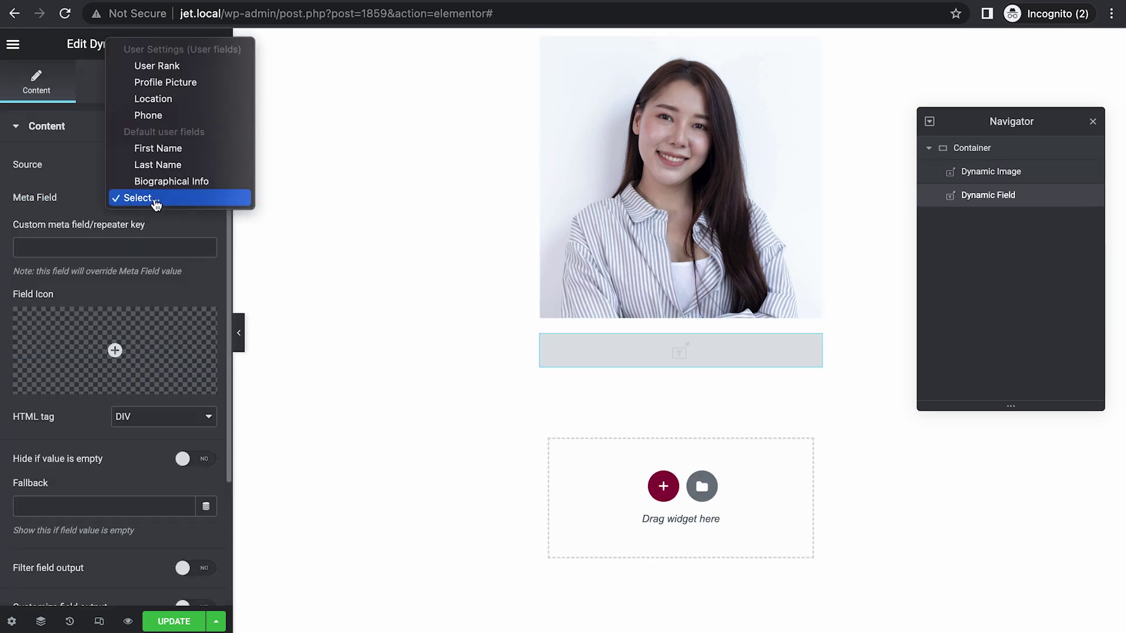
left_click(151, 150)
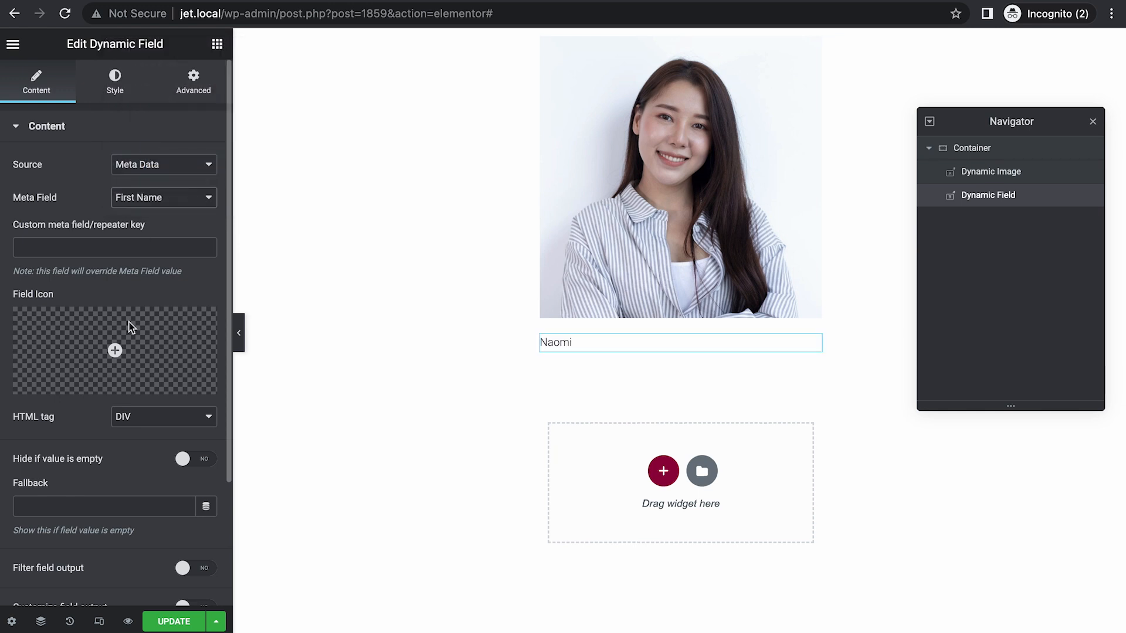
scroll(133, 335, "down", 3)
scroll(128, 343, "up", 3)
Center the name field and enlarge its typography to 17px.
left_click(114, 82)
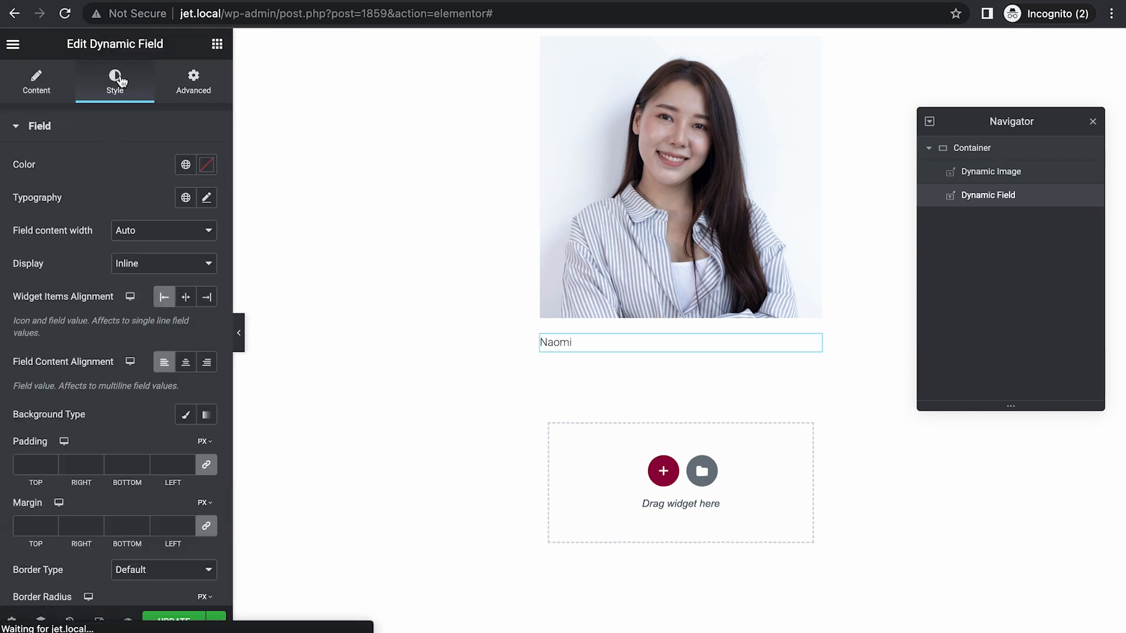
left_click(185, 296)
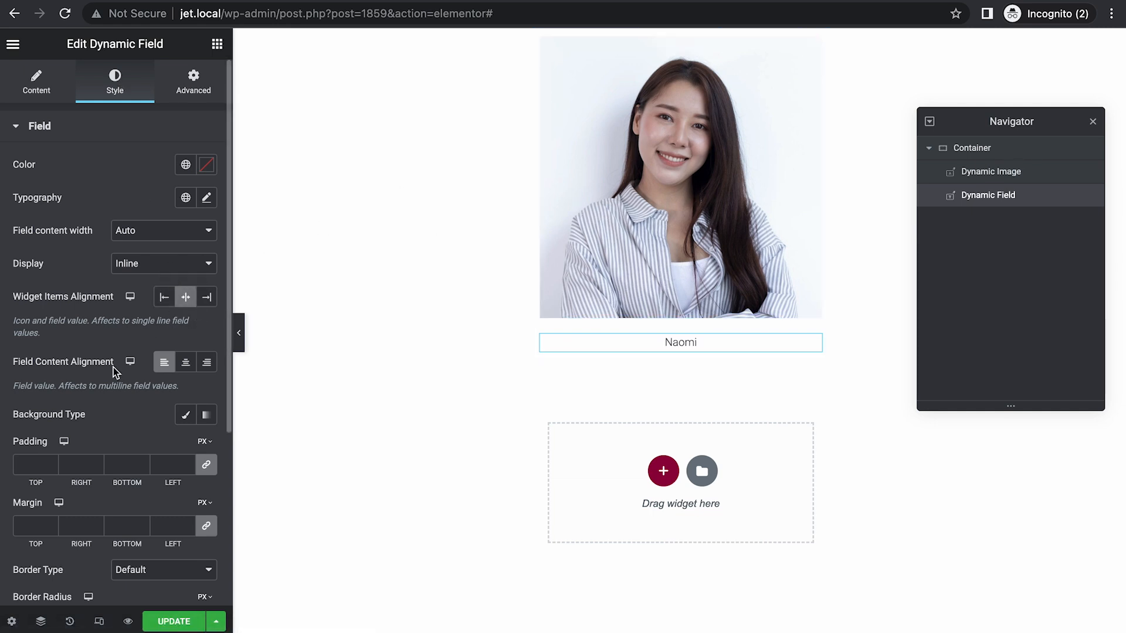
left_click(207, 197)
left_click_drag(25, 321, 35, 323)
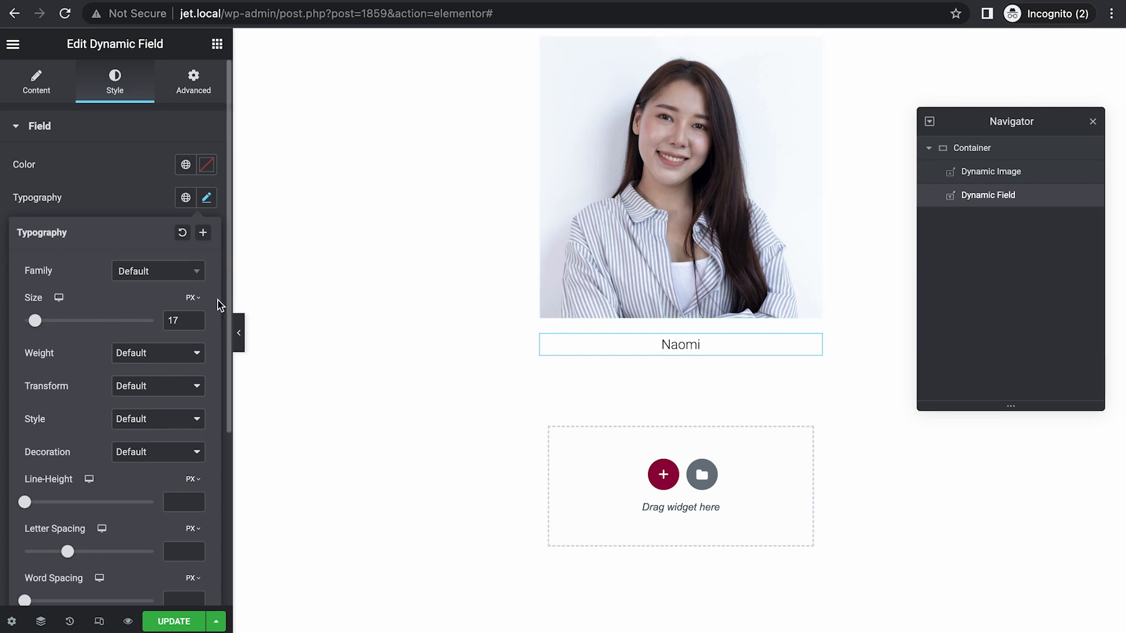
left_click(195, 325)
left_click(95, 152)
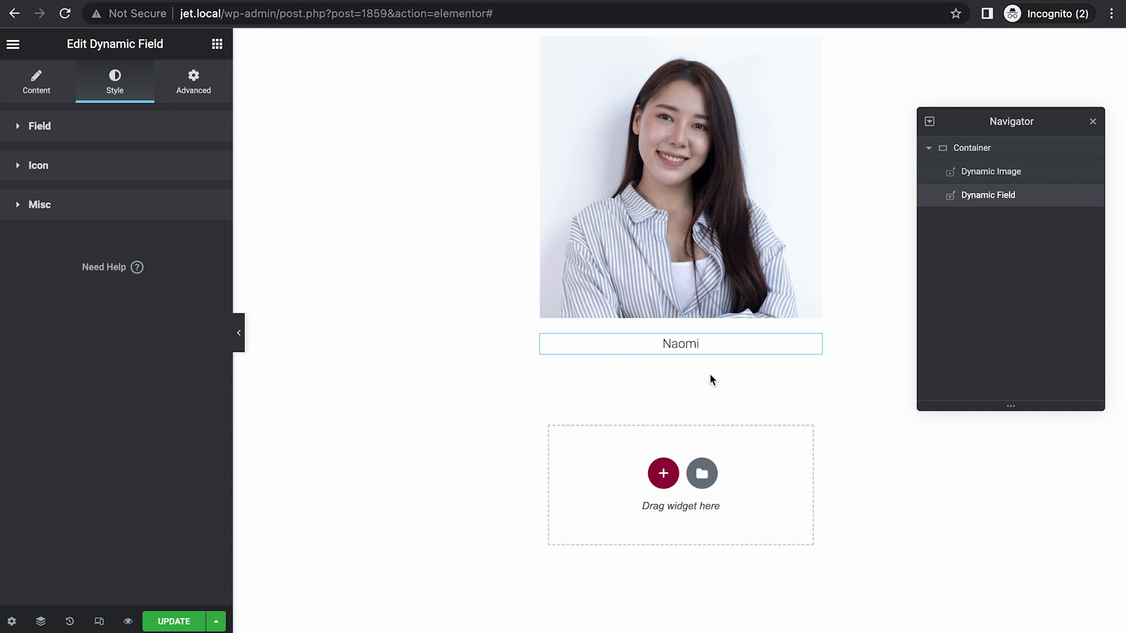
mouse_move(680, 345)
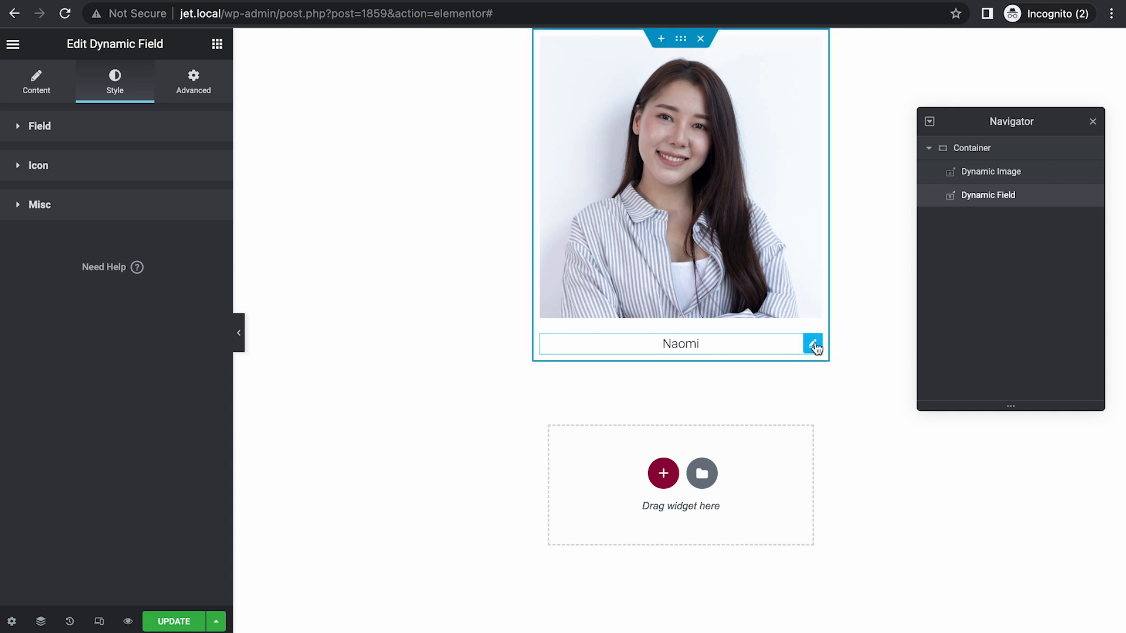
Duplicate the name field and switch its Meta Field to User Rank.
right_click(815, 345)
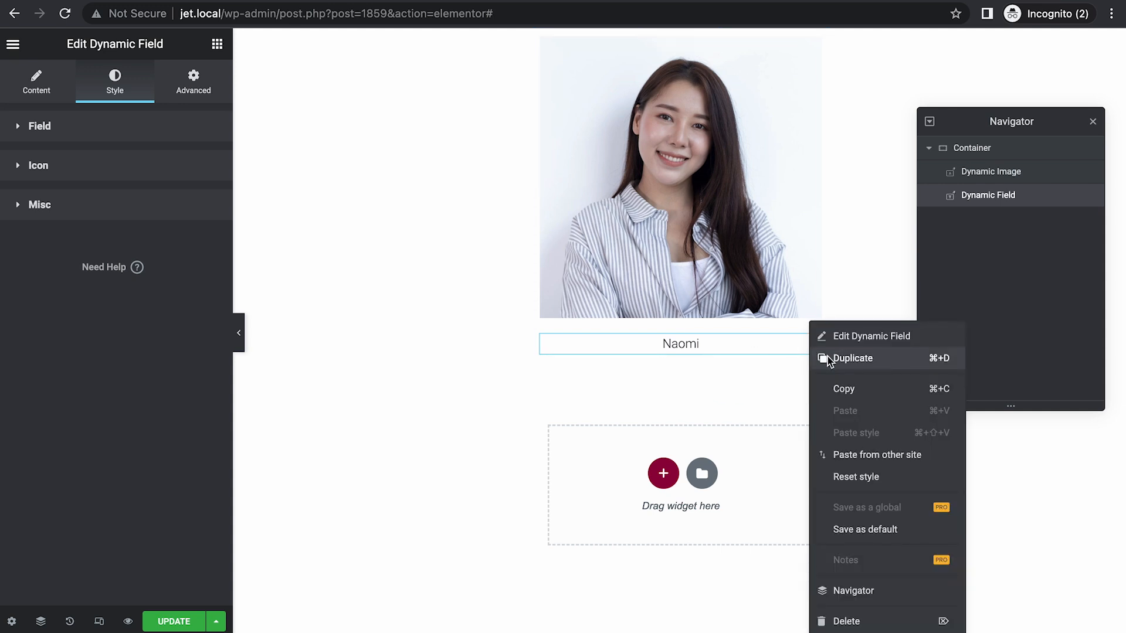
left_click(853, 358)
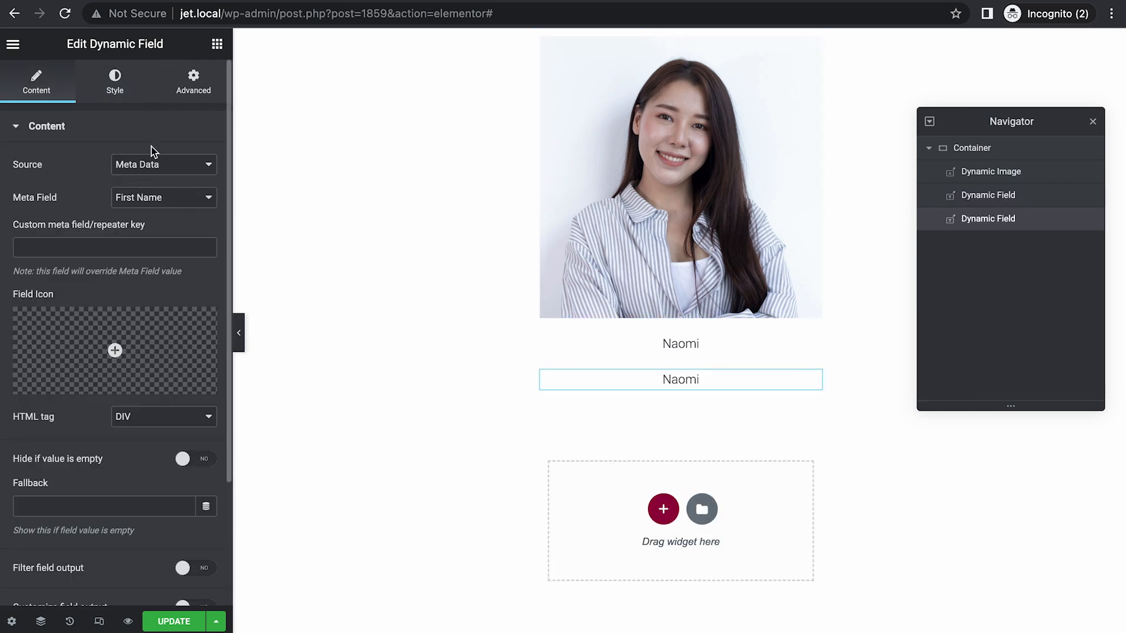
left_click(163, 197)
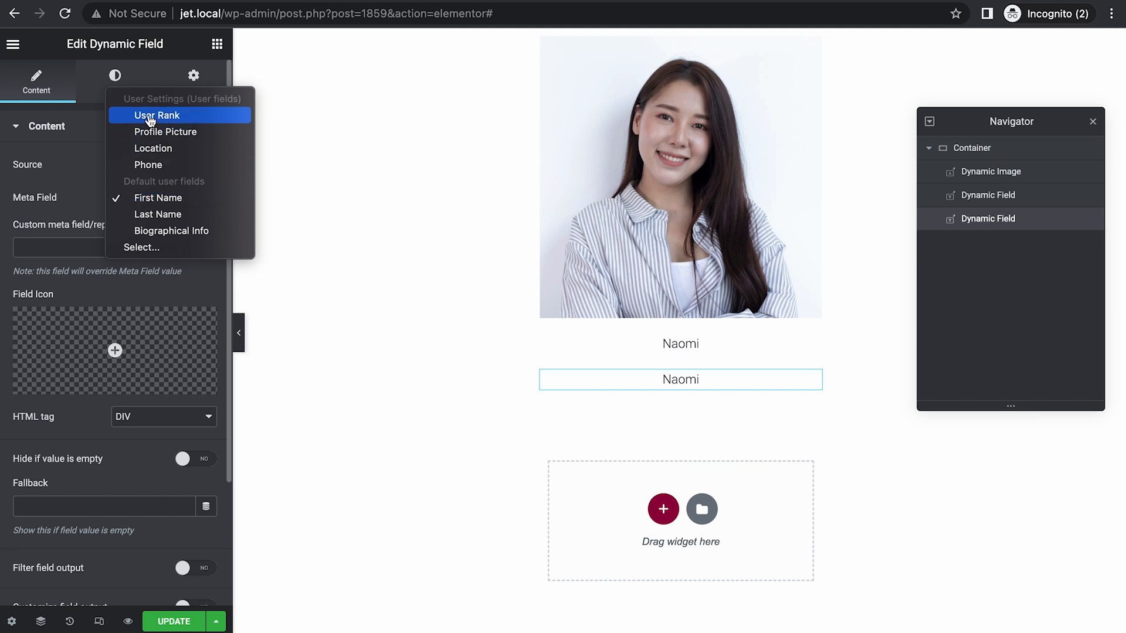
left_click(150, 116)
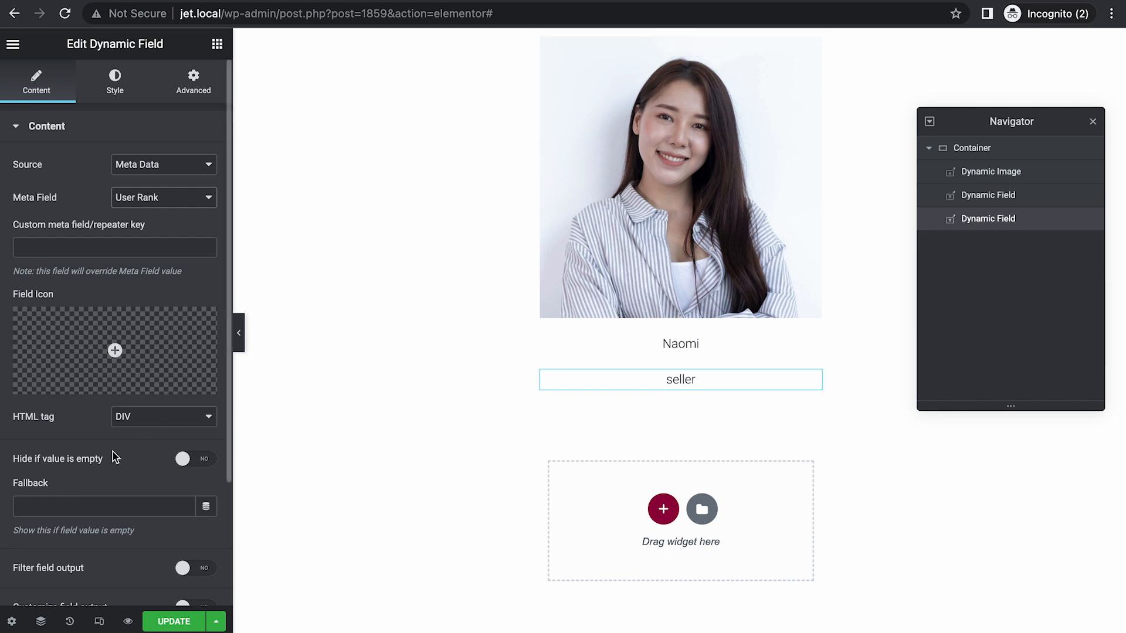
scroll(111, 475, "down", 3)
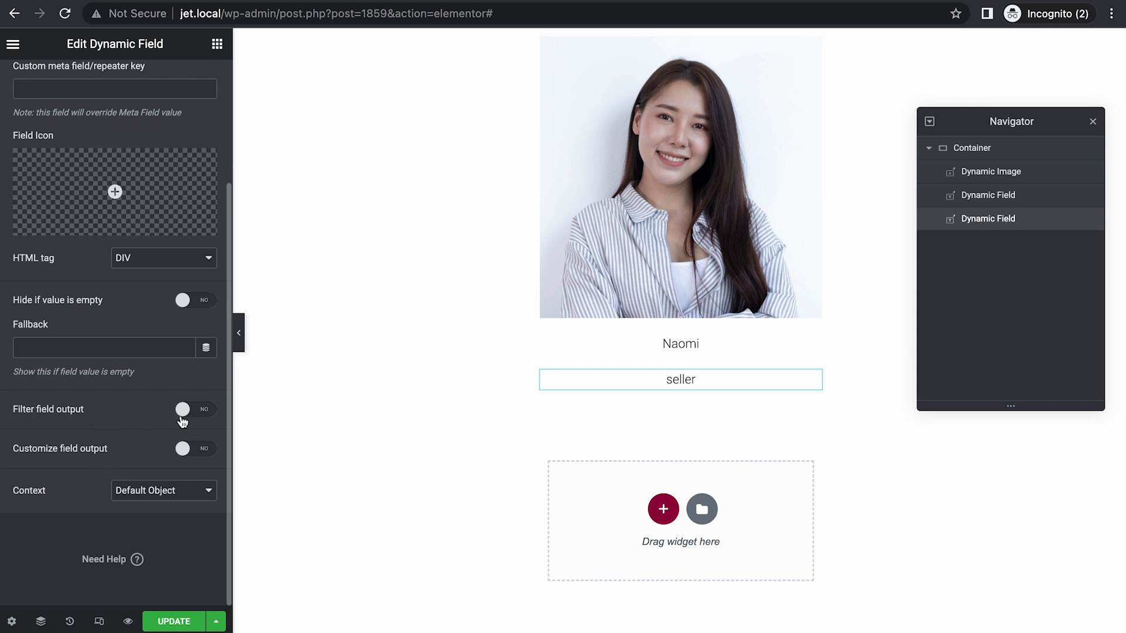
Filter the rank output through 'Get labels by glossary' with Seller Rank, then update the listing.
left_click(198, 410)
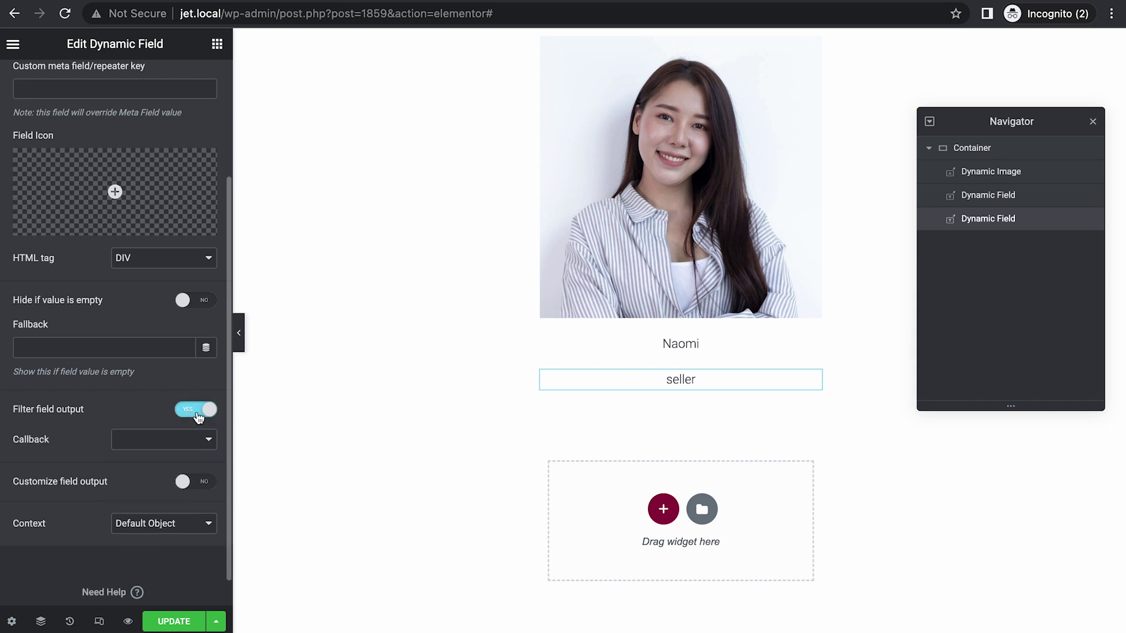
left_click(163, 440)
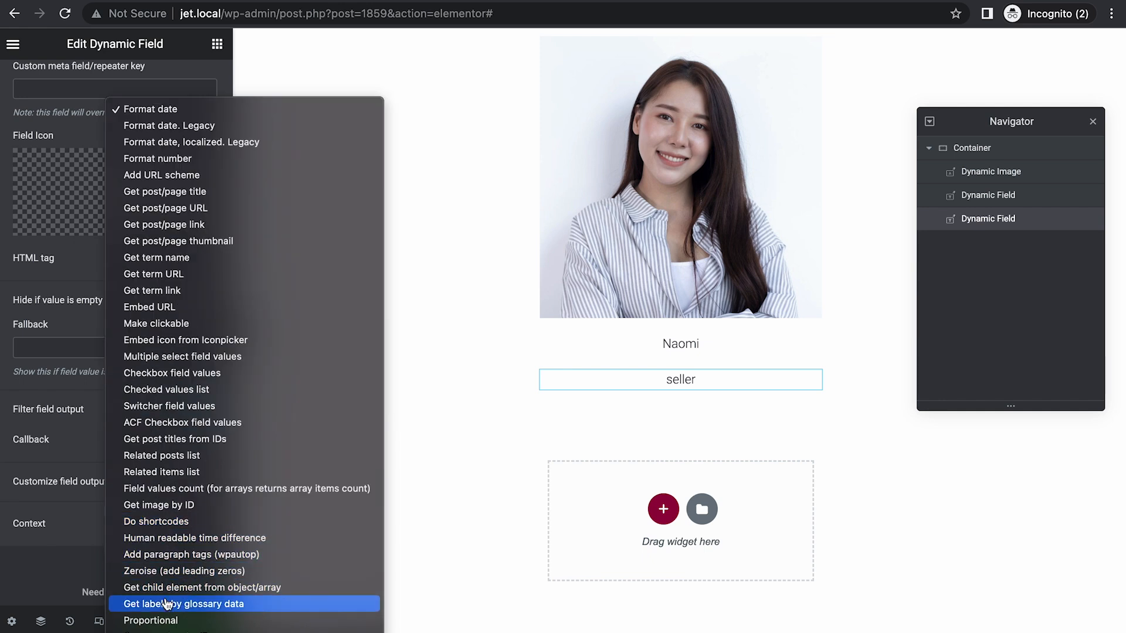
left_click(164, 604)
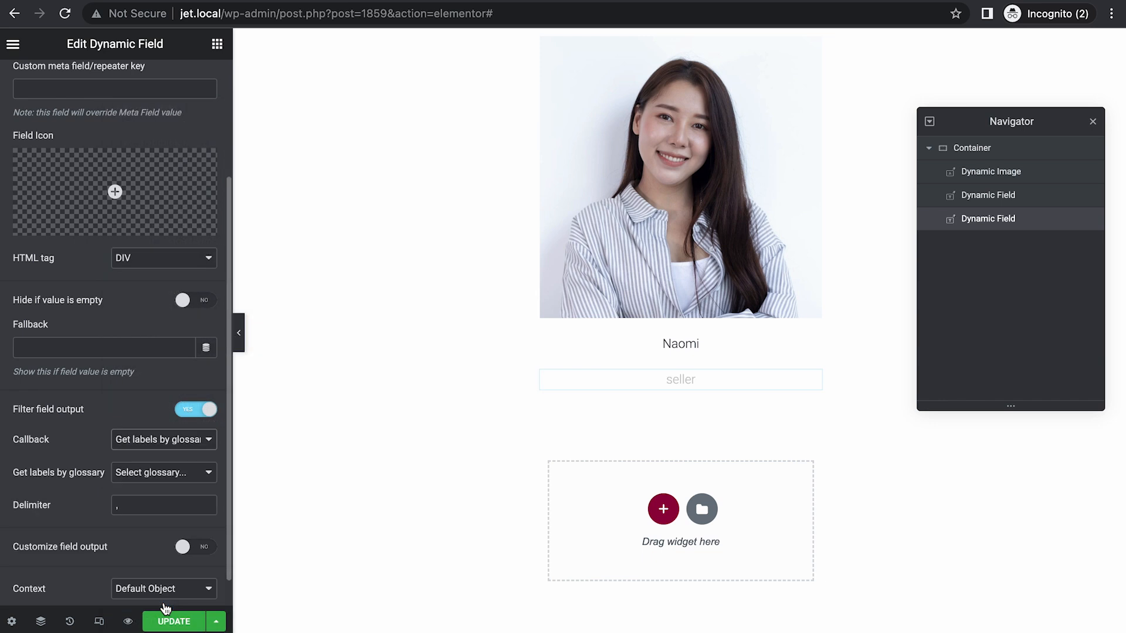
left_click(139, 472)
left_click(153, 458)
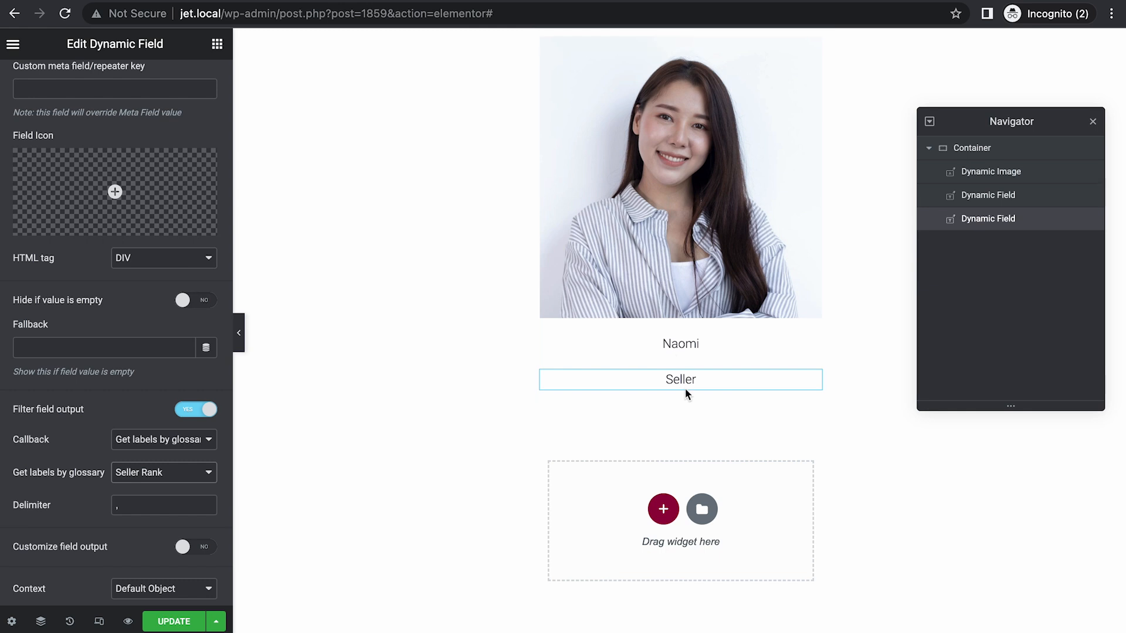
left_click(440, 405)
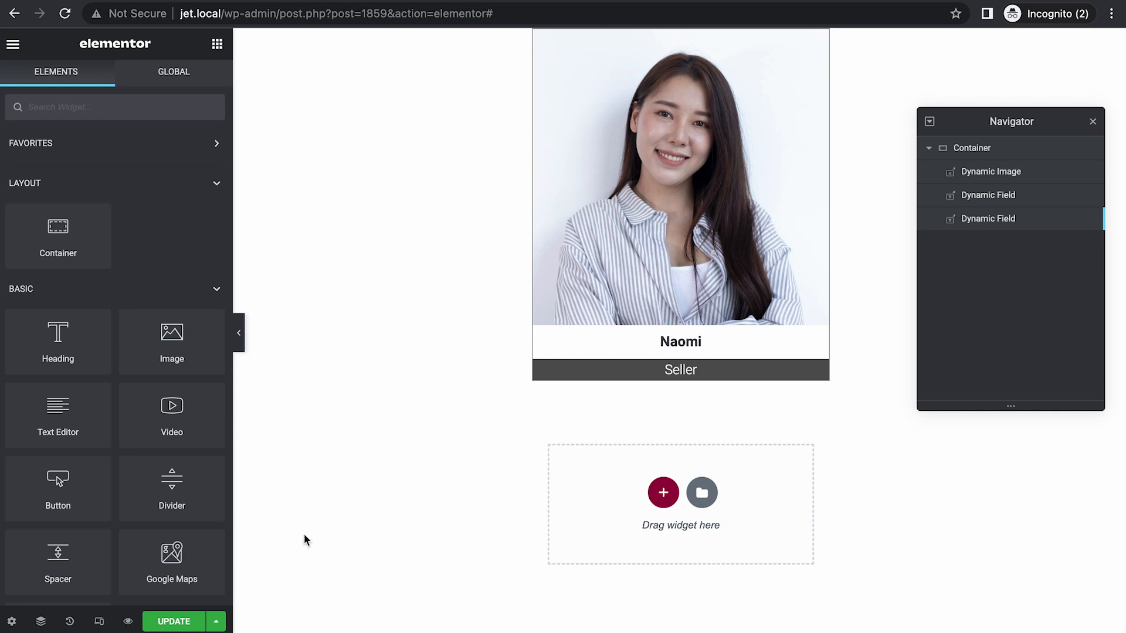
left_click(173, 622)
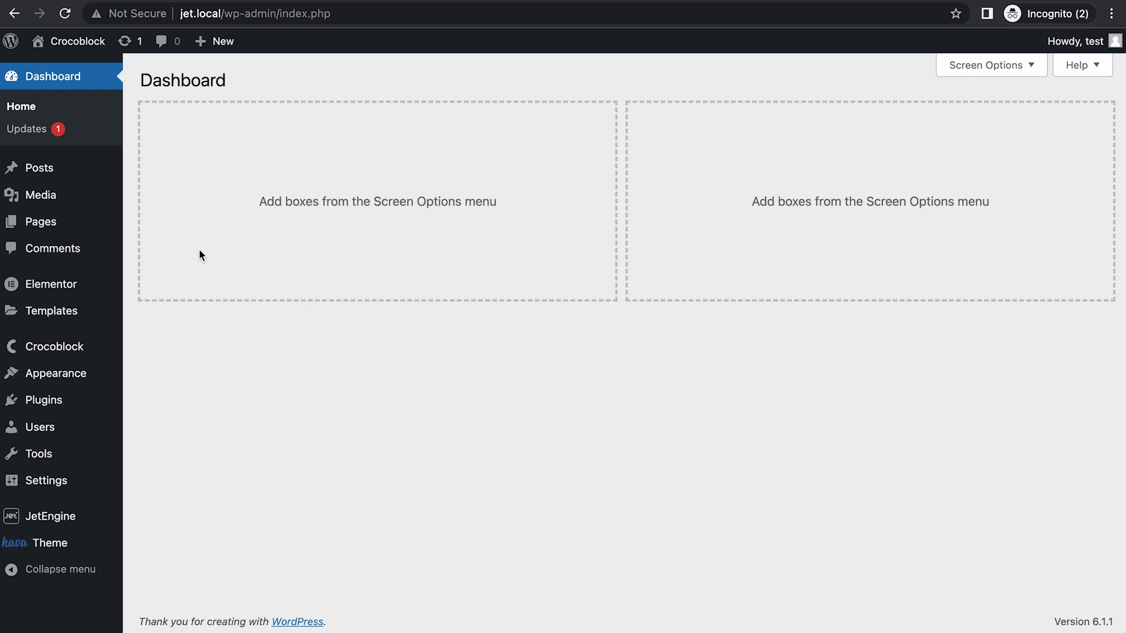
Create a new page titled 'Seller list'.
left_click(40, 222)
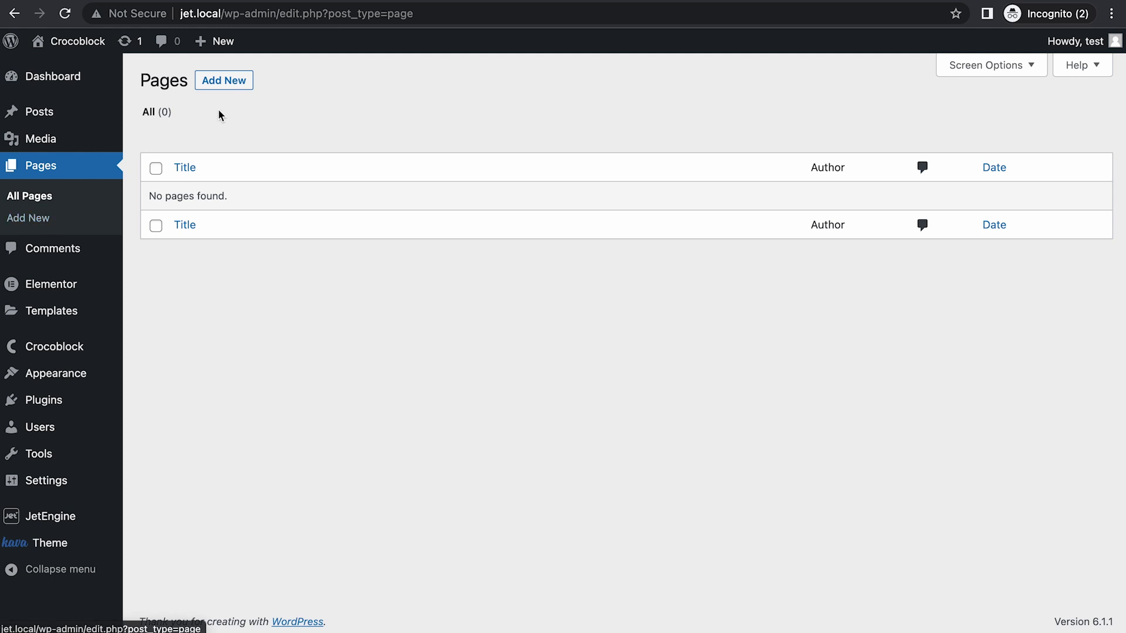
left_click(223, 79)
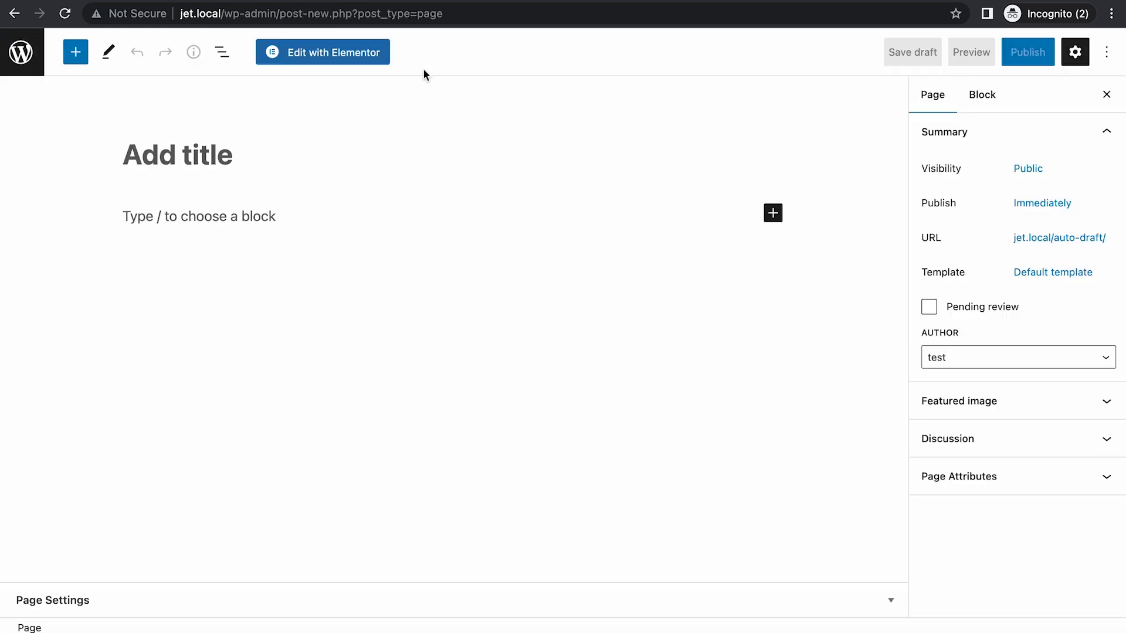
type("SELLE")
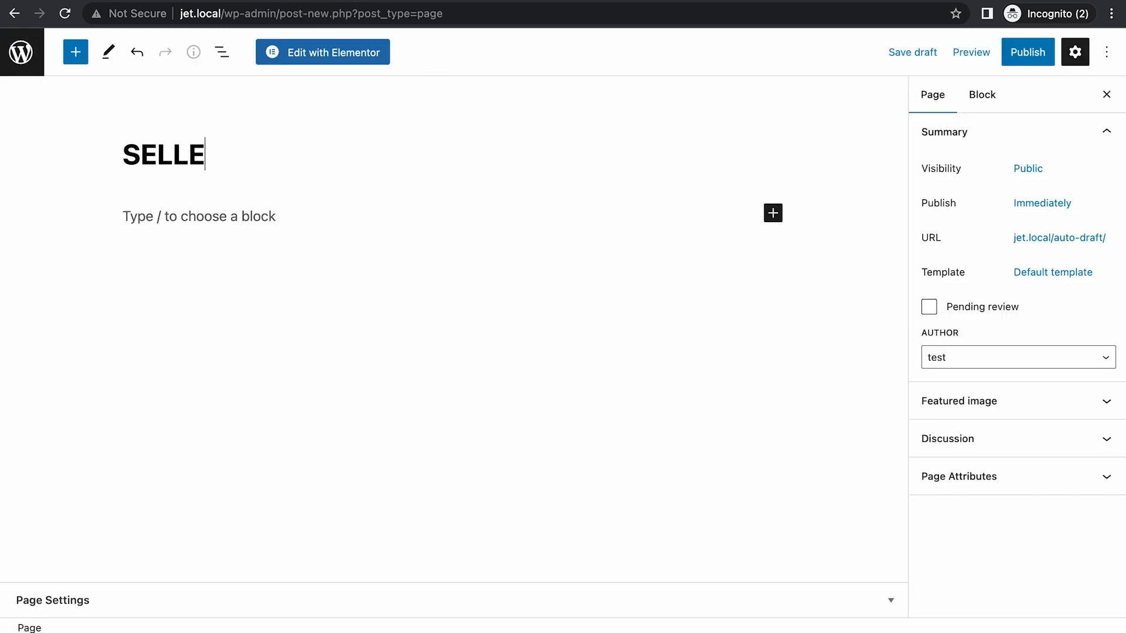
key("BackSpace")
key("BackSpace")
key("BackSpace")
type("eller li")
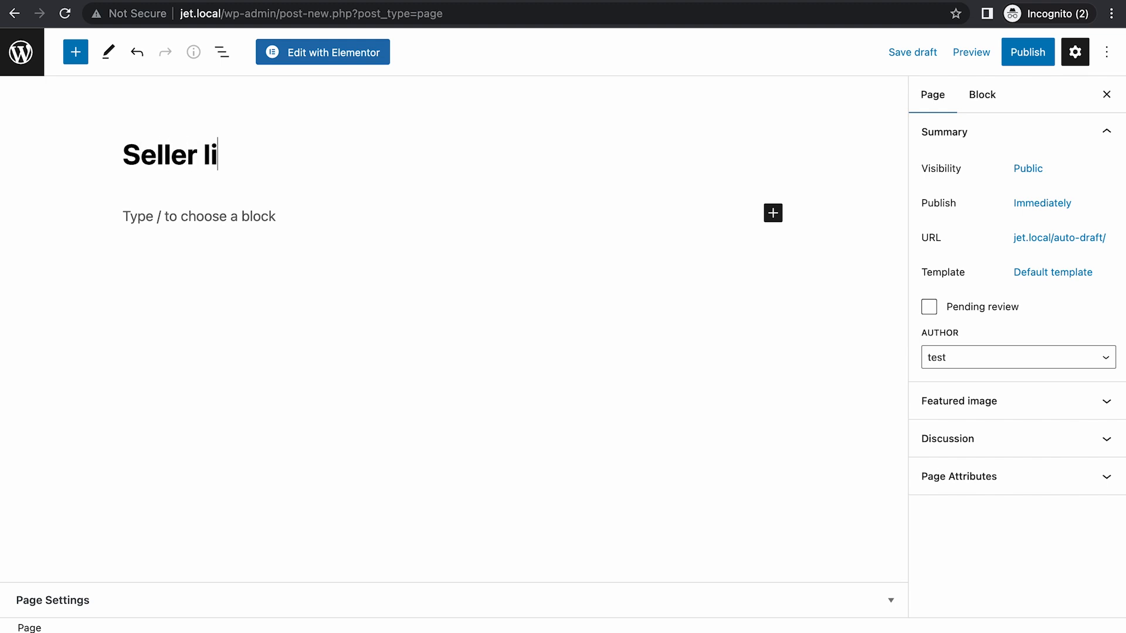
type("st")
Assign the Elementor Canvas template, save the draft, and open it in Elementor.
left_click(1026, 272)
left_click(952, 389)
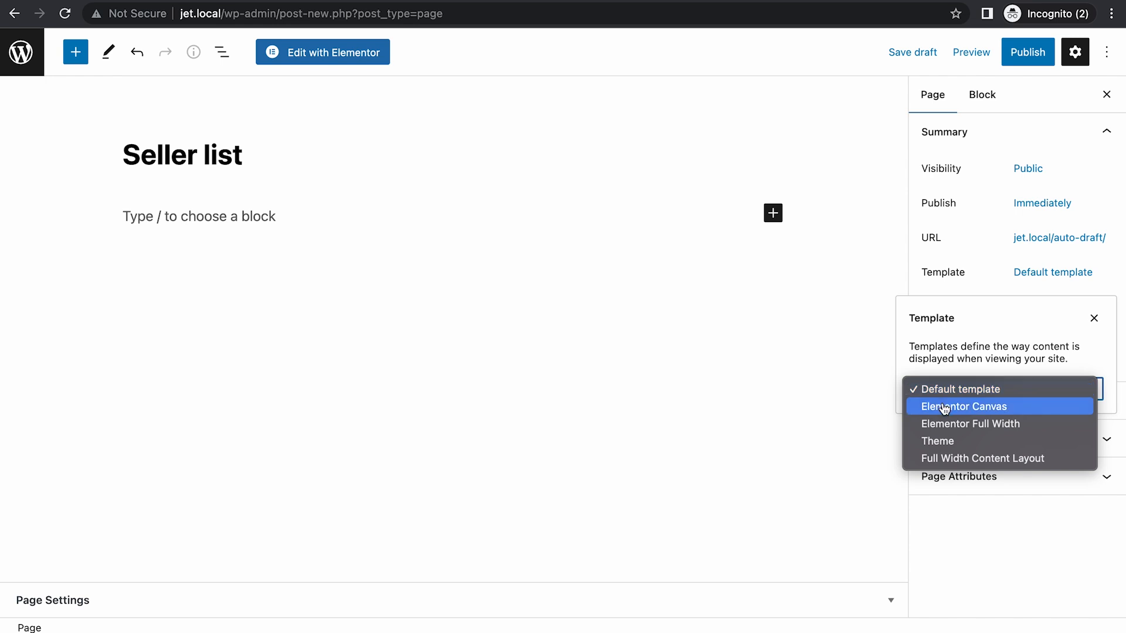
left_click(945, 408)
left_click(602, 271)
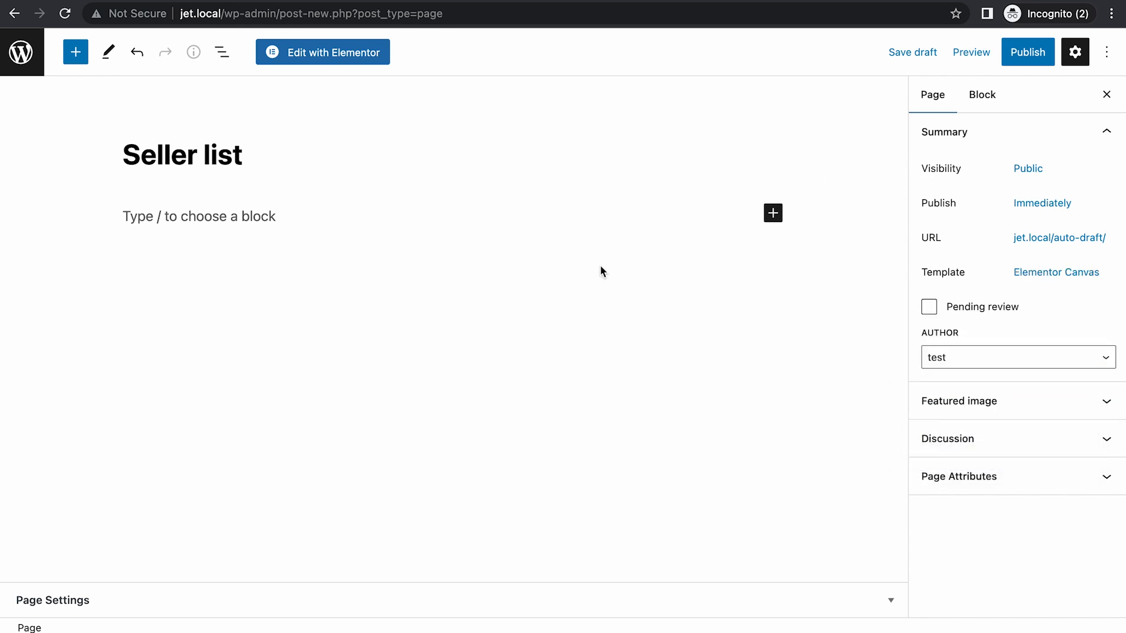
left_click(912, 52)
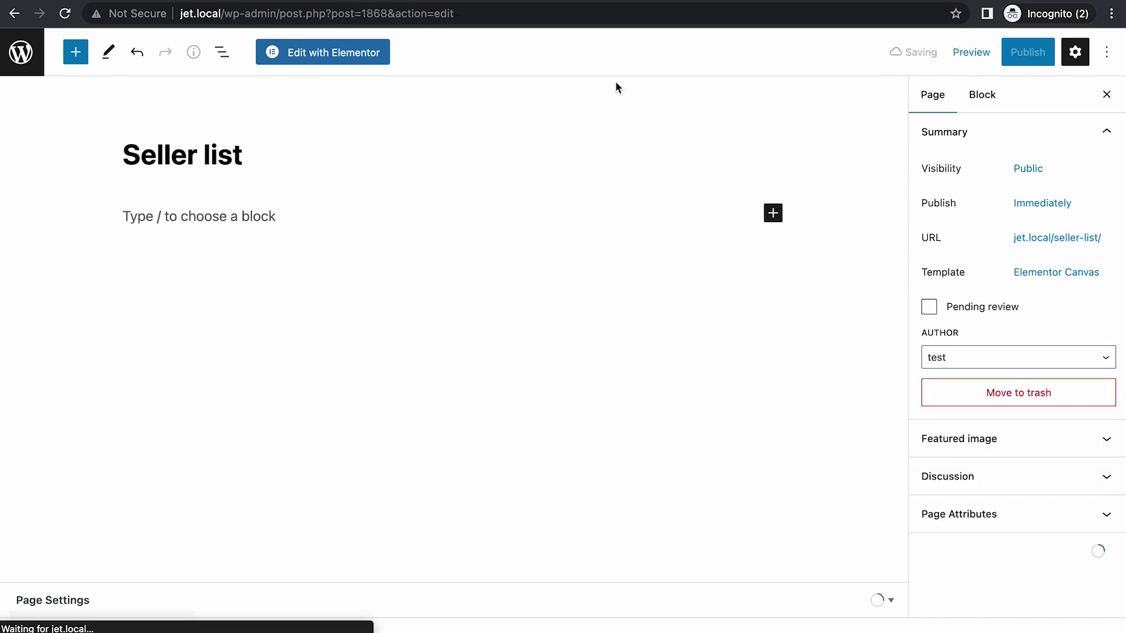
left_click(336, 53)
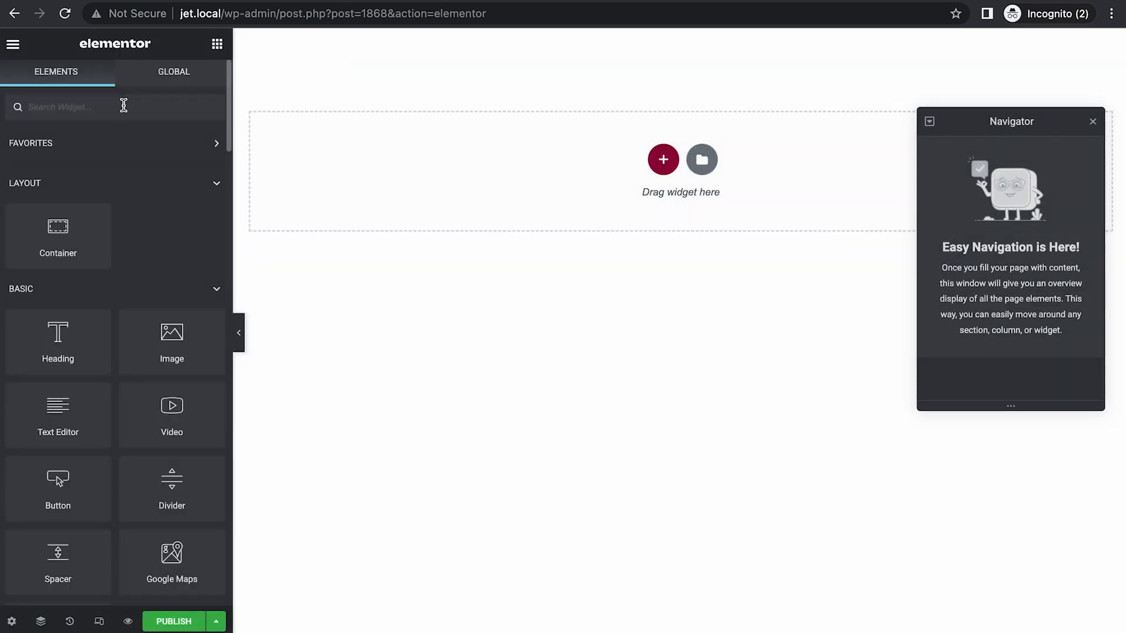
Add a Listing Grid showing cards from Seller Listing Item in three columns.
left_click(124, 107)
type("list")
left_click_drag(172, 163, 331, 154)
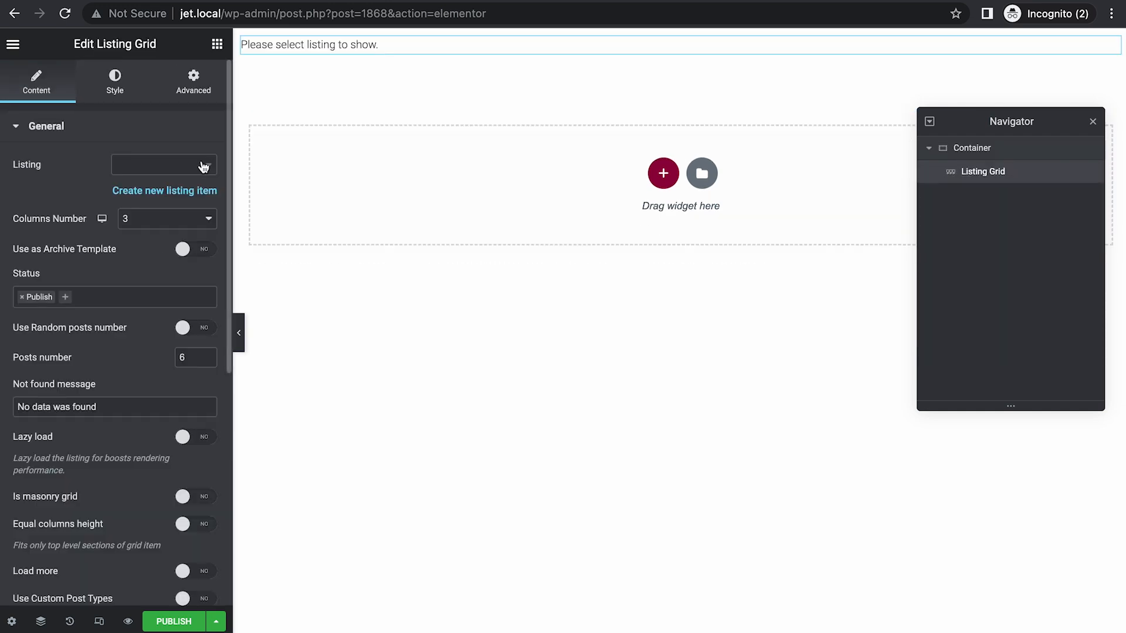
left_click(205, 166)
type("ltem")
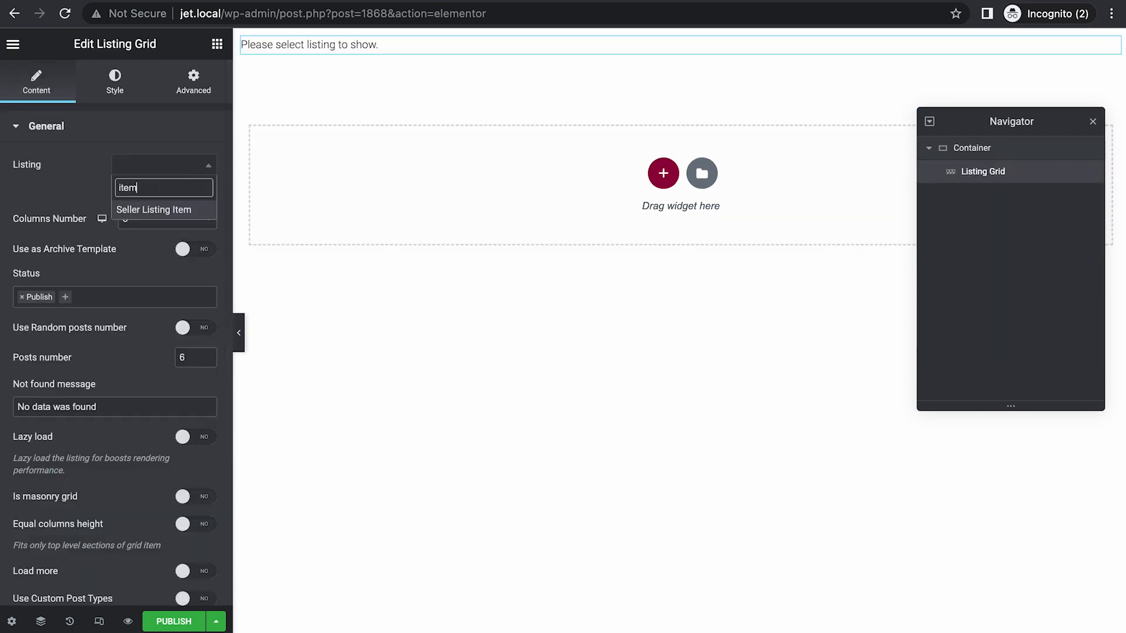
left_click(153, 210)
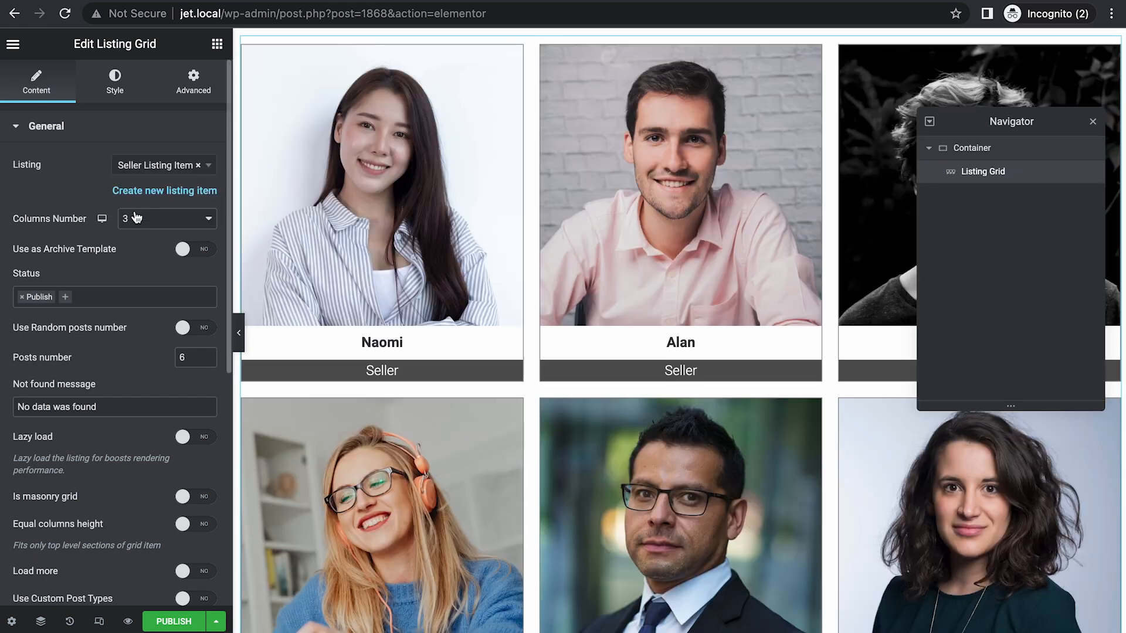
scroll(452, 344, "down", 5)
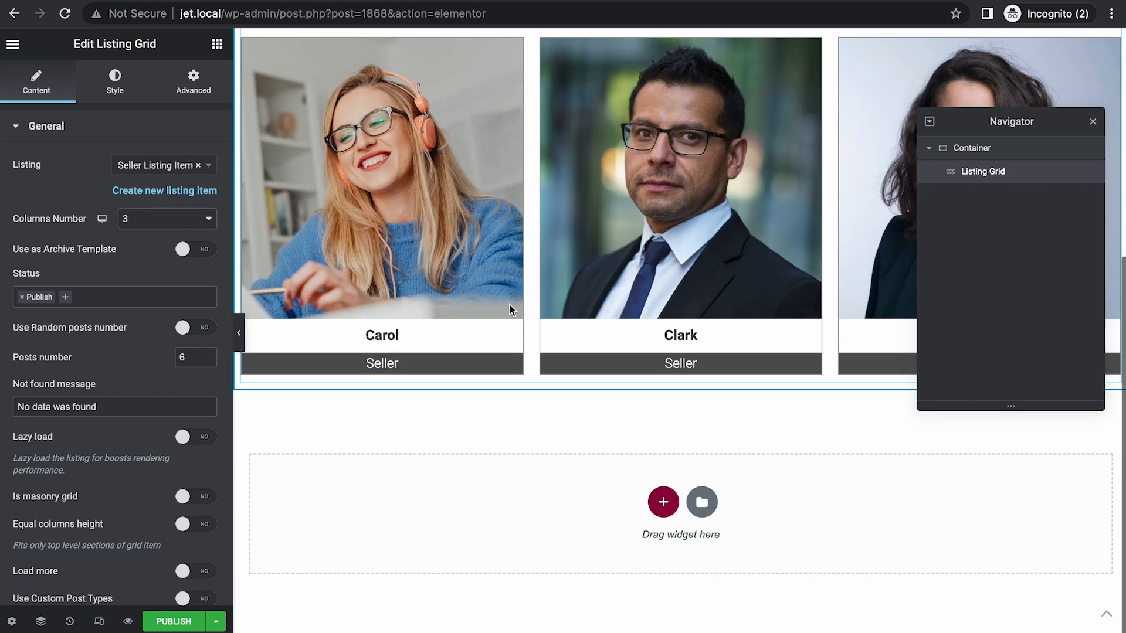
scroll(510, 306, "up", 3)
scroll(520, 296, "up", 3)
scroll(519, 296, "down", 2)
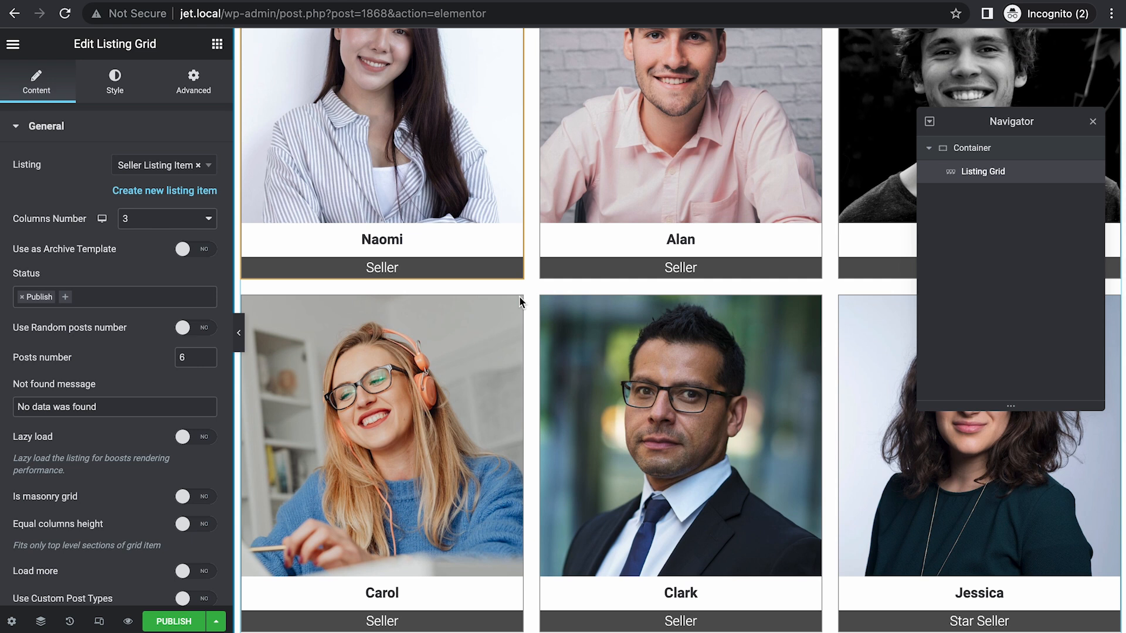
mouse_move(1012, 122)
left_mouse_down()
mouse_move(794, 170)
mouse_move(830, 159)
left_mouse_up()
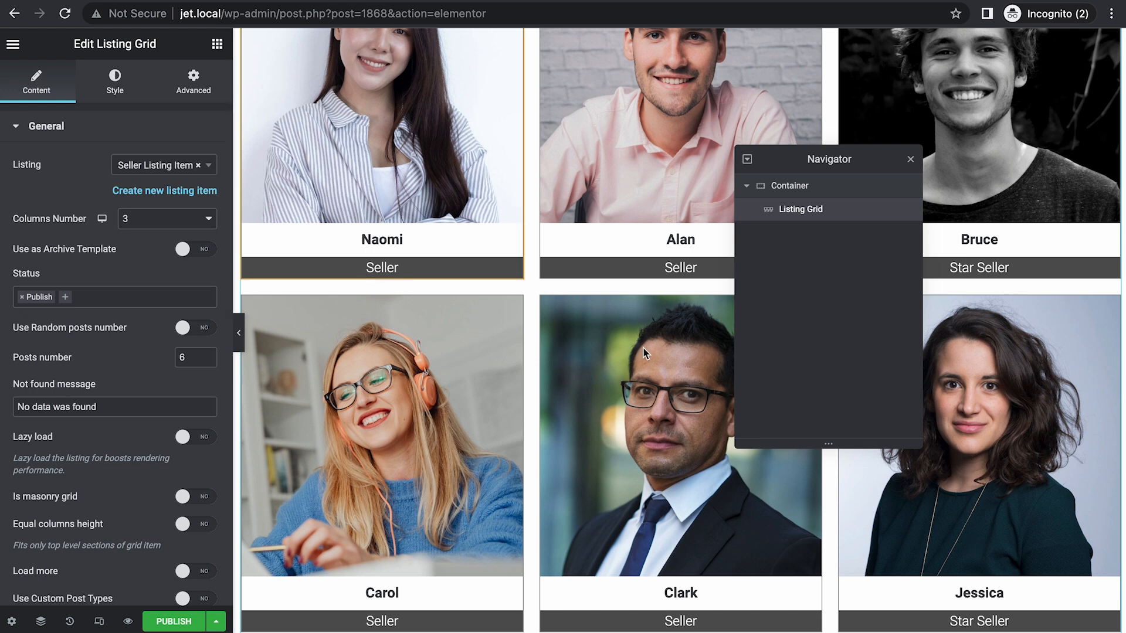
scroll(626, 297, "up", 1)
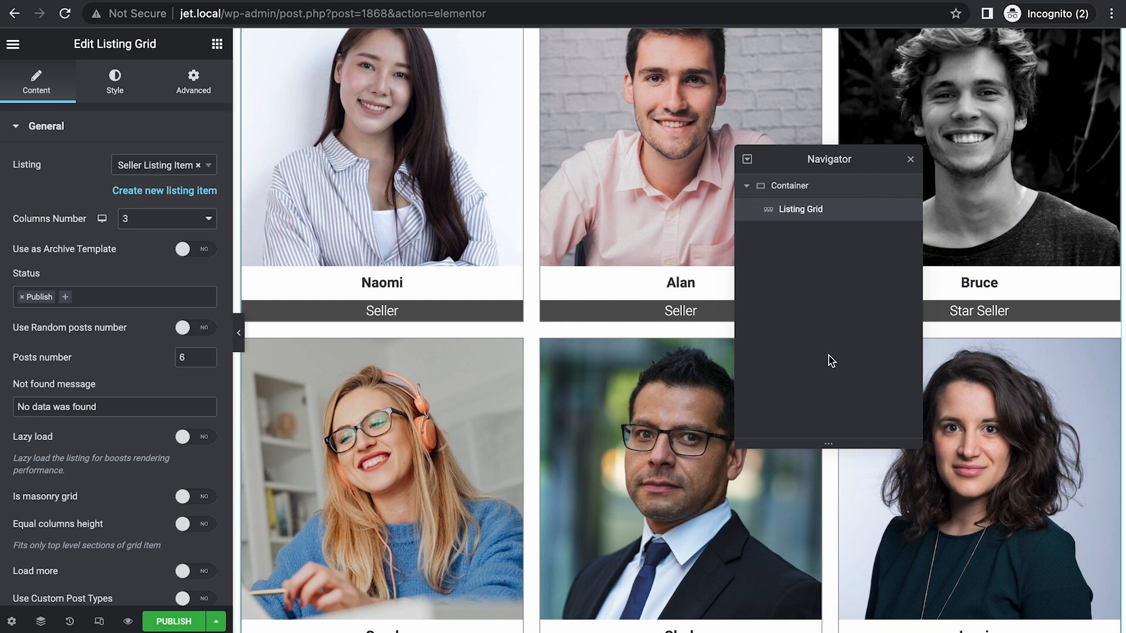
scroll(71, 465, "down", 5)
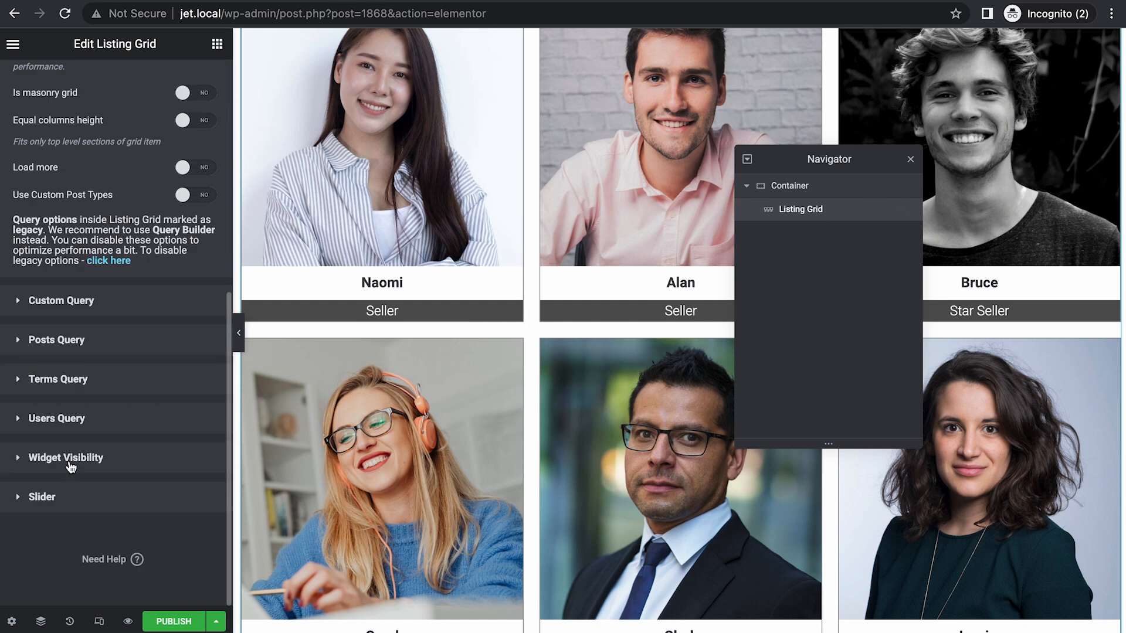
Enable a custom query on the grid and choose Seller Query so only Star Sellers show.
left_click(20, 300)
left_click(192, 202)
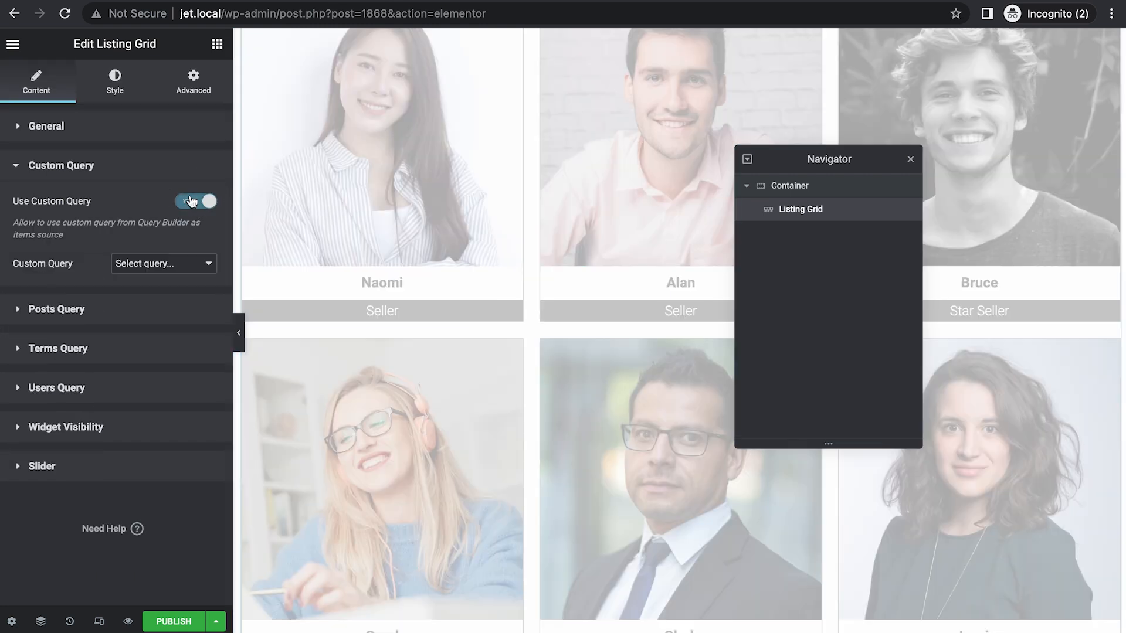
left_click(151, 263)
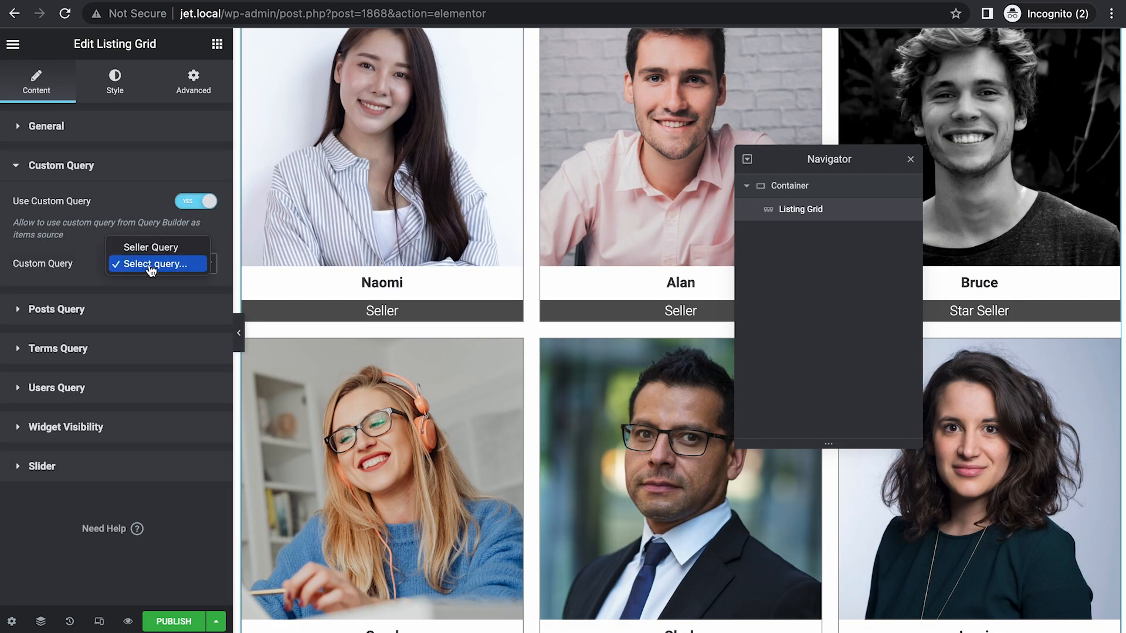
left_click(151, 247)
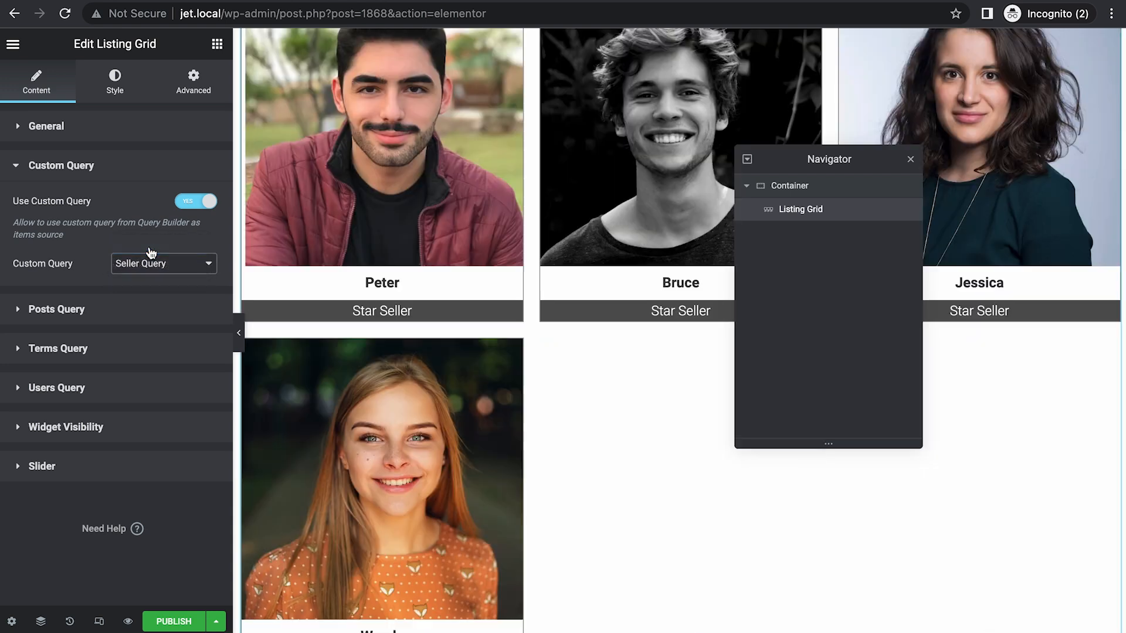
scroll(517, 350, "down", 4)
scroll(517, 350, "up", 1)
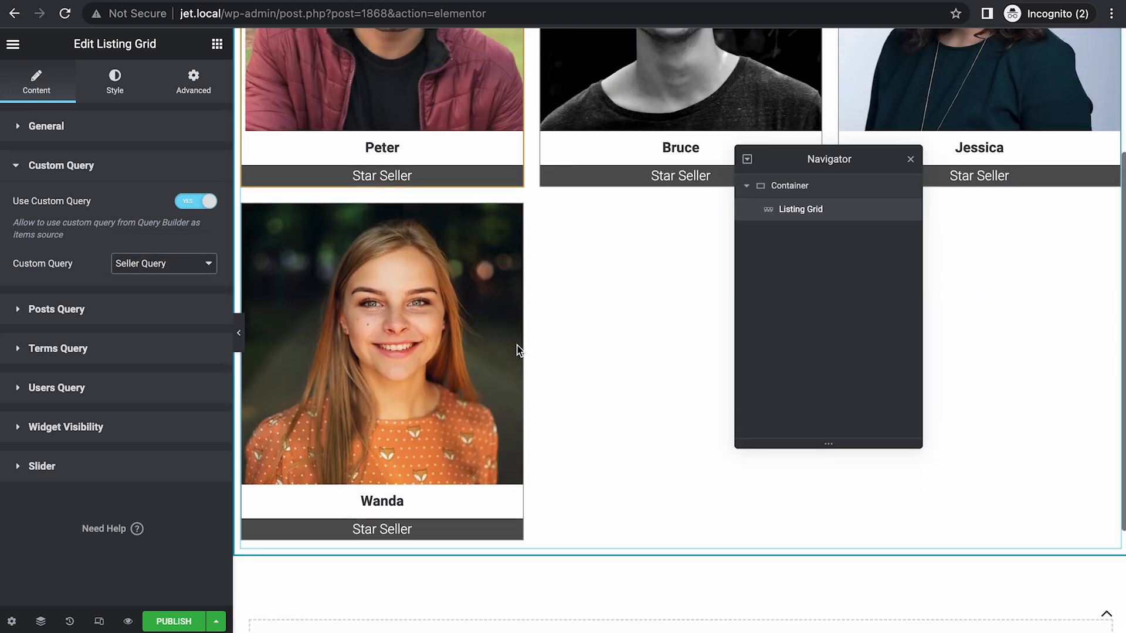
scroll(604, 214, "up", 3)
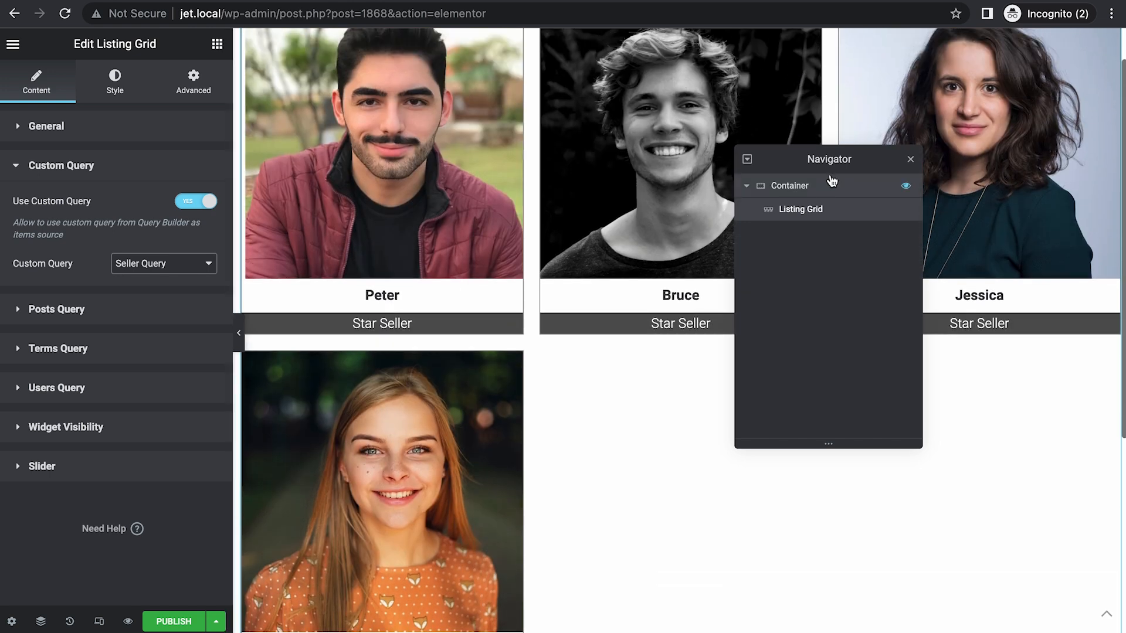
left_click_drag(858, 156, 888, 390)
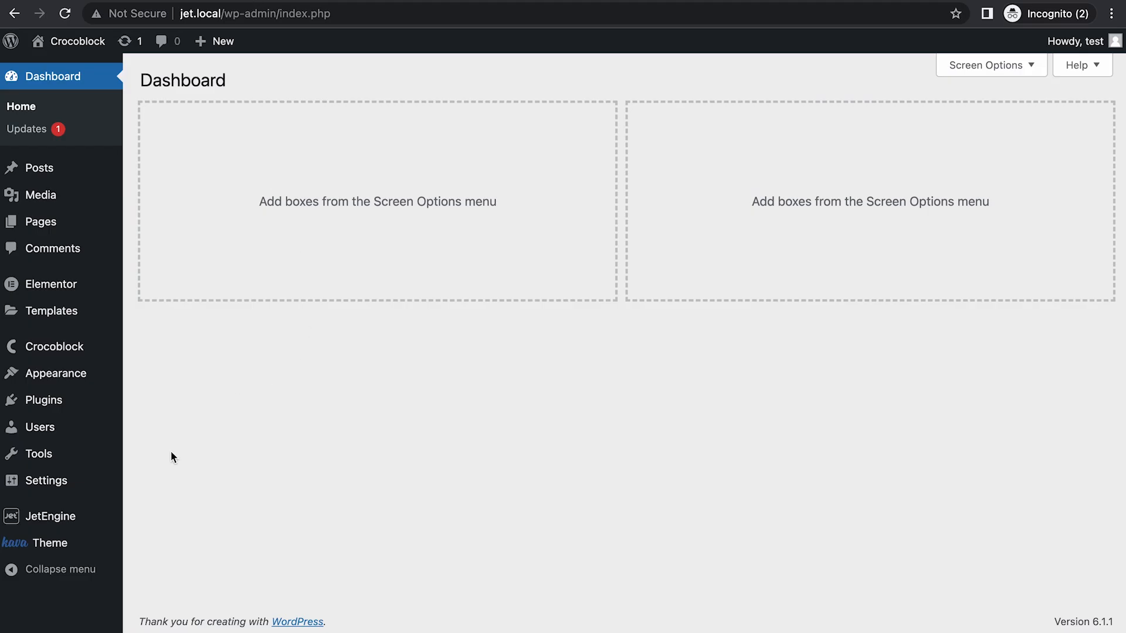
mouse_move(51, 517)
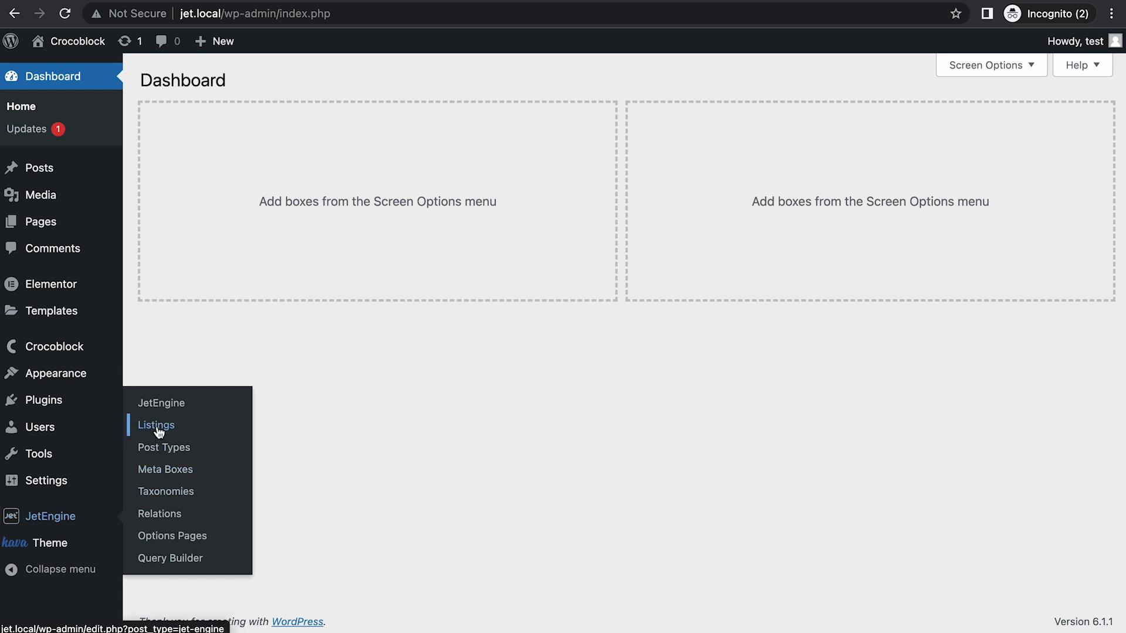
Create a Users-sourced listing item 'Seller Listing Item Gutenberg' built with Blocks (Gutenberg).
left_click(157, 425)
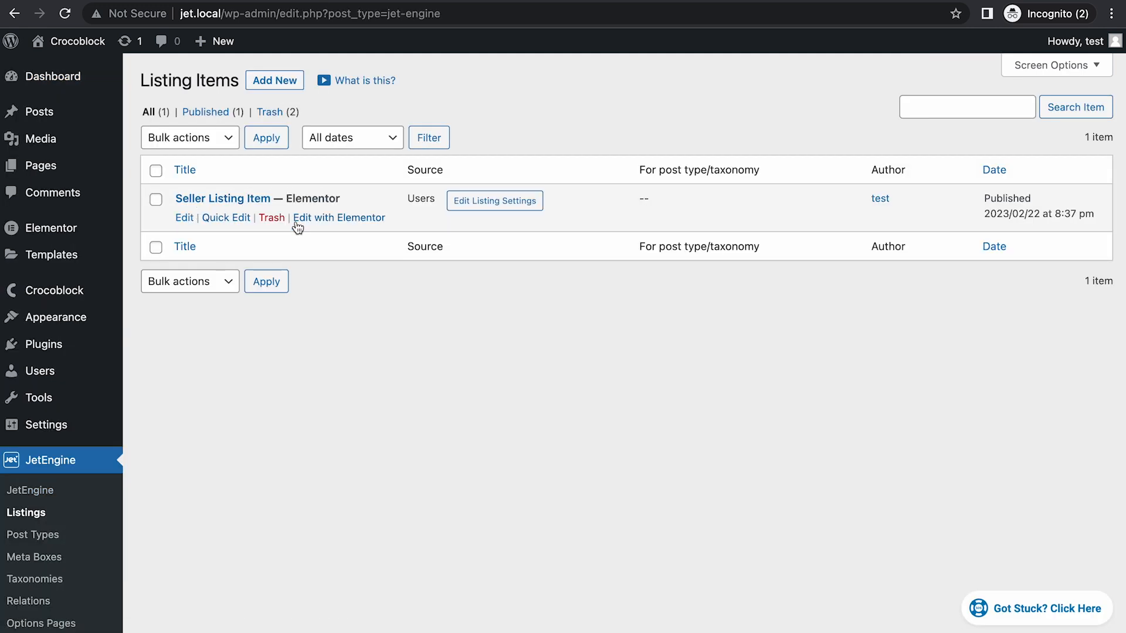
left_click(275, 80)
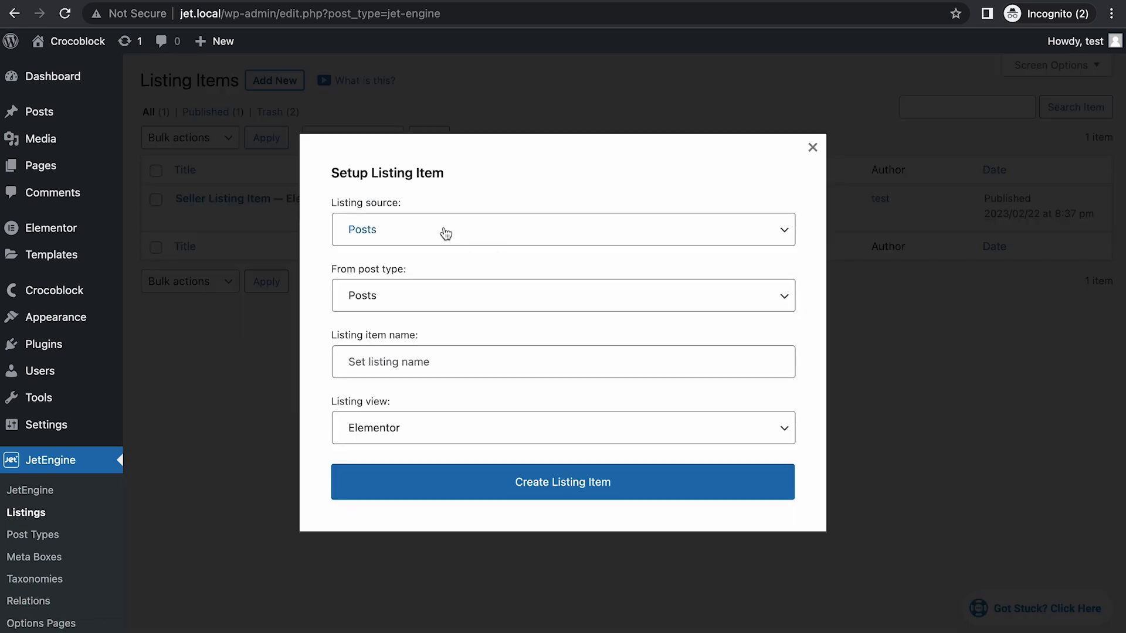
left_click(444, 230)
left_click(413, 284)
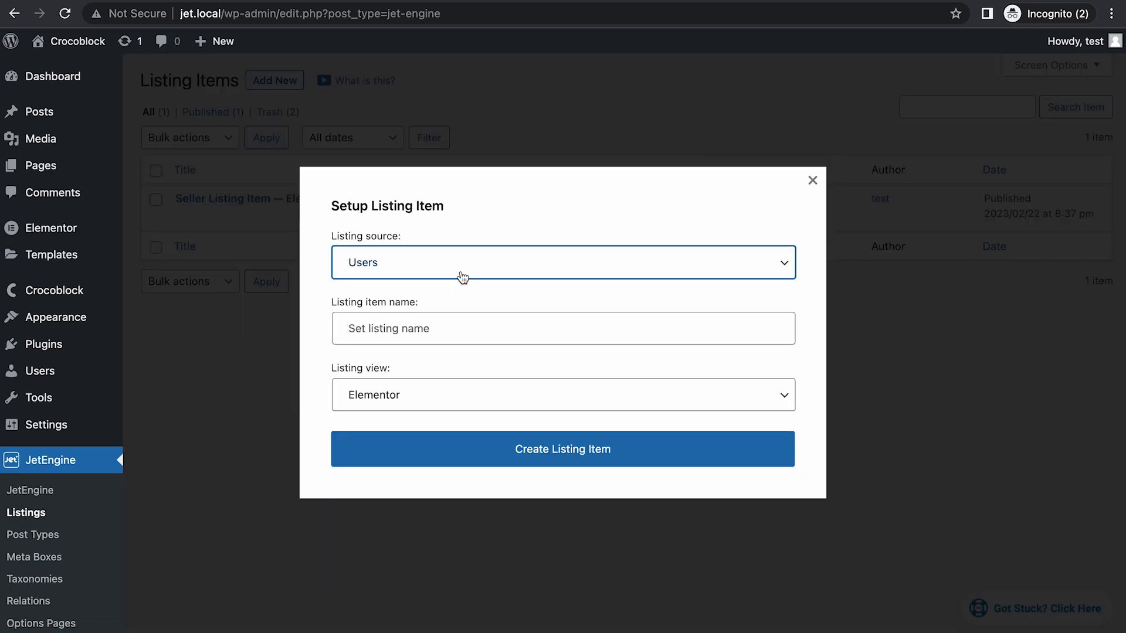
left_click(418, 328)
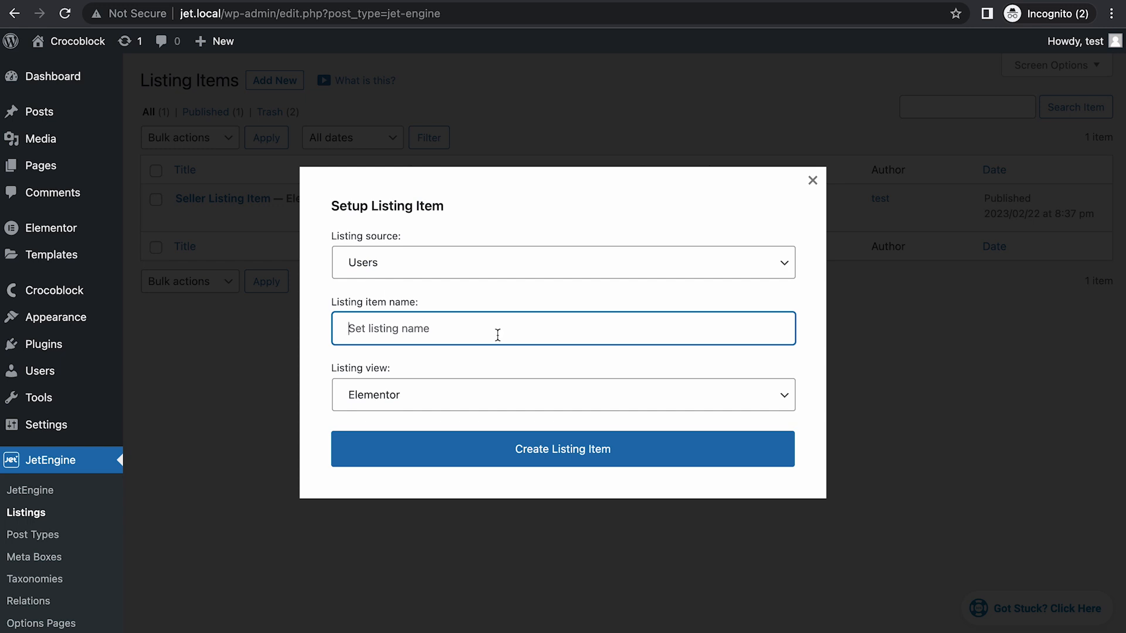
type("Seller Listing Item Gutenberg")
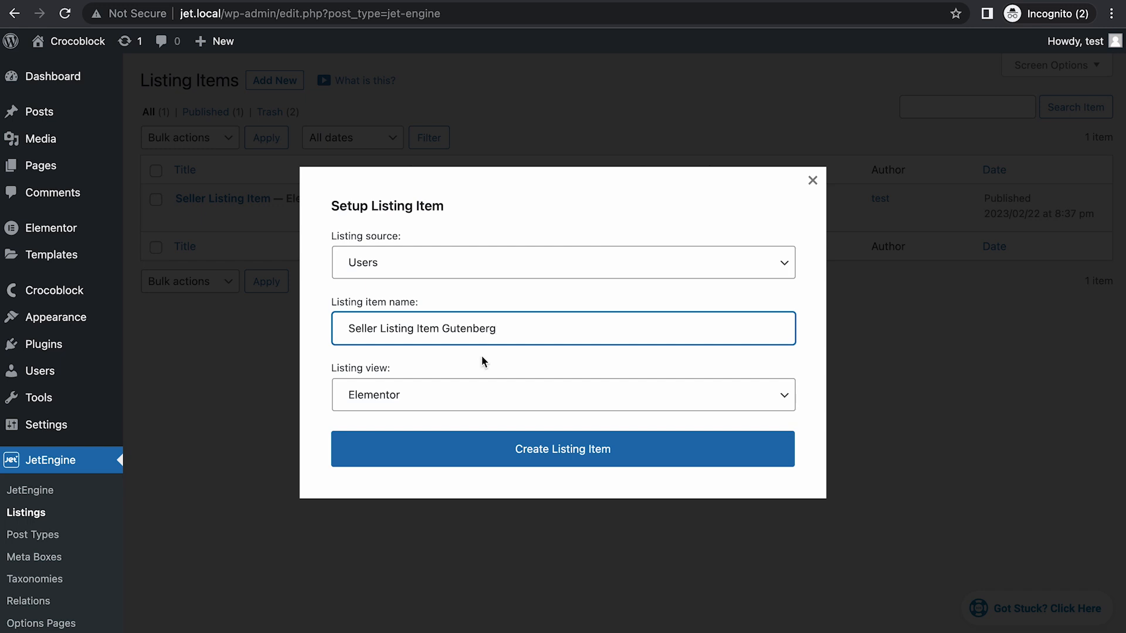
left_click(440, 394)
left_click(423, 412)
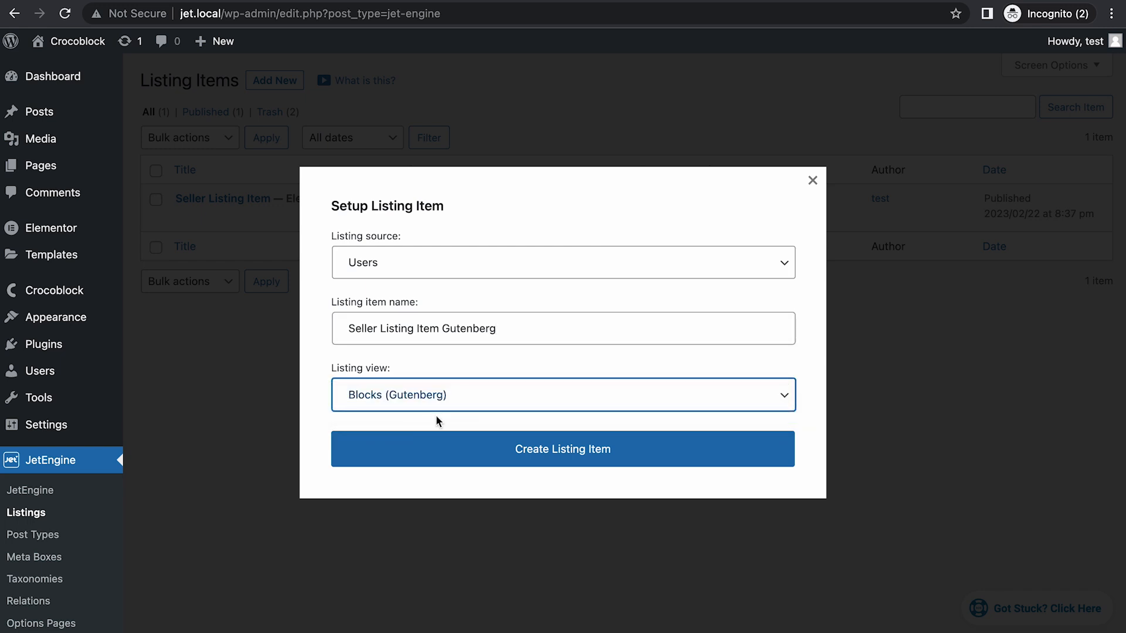
left_click(563, 449)
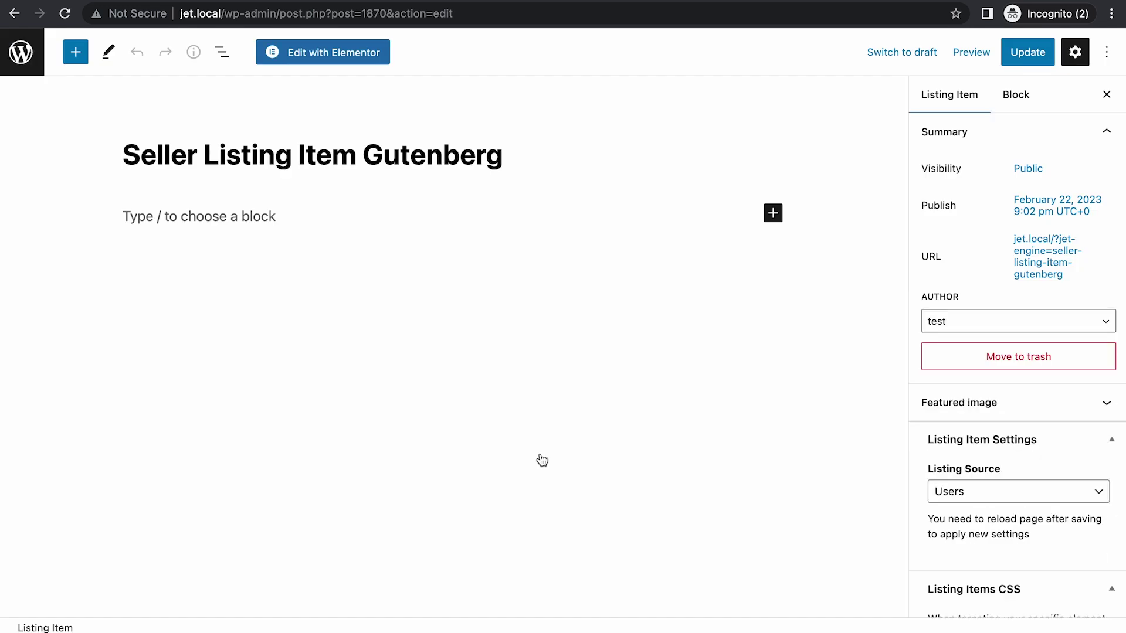
Insert a Dynamic Image block with Source set to Profile Picture.
left_click(499, 282)
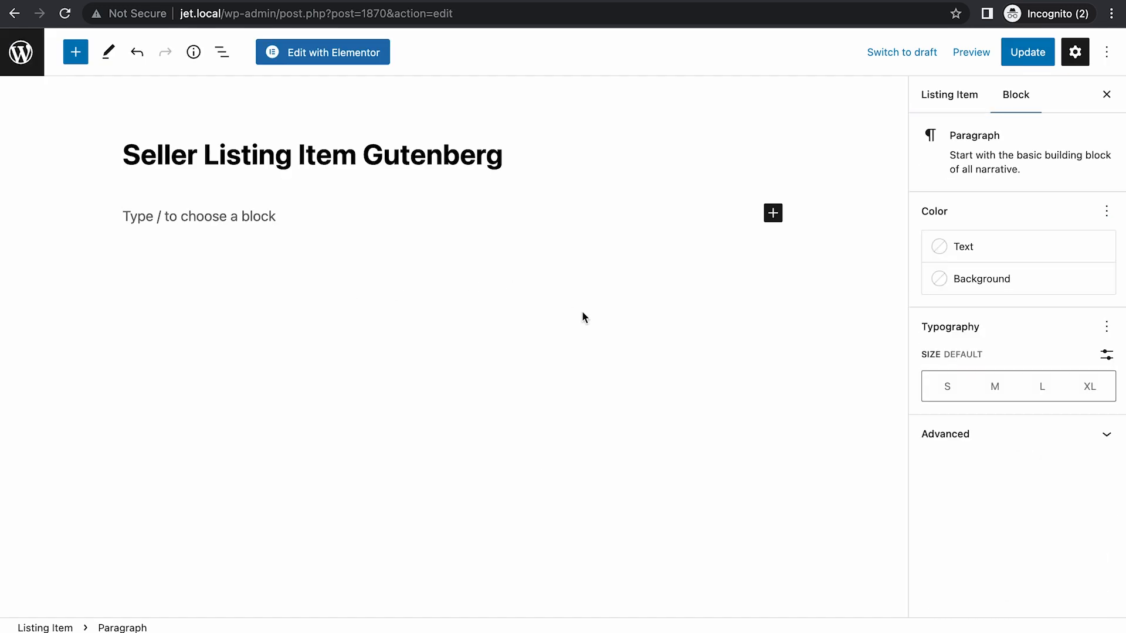
left_click(773, 215)
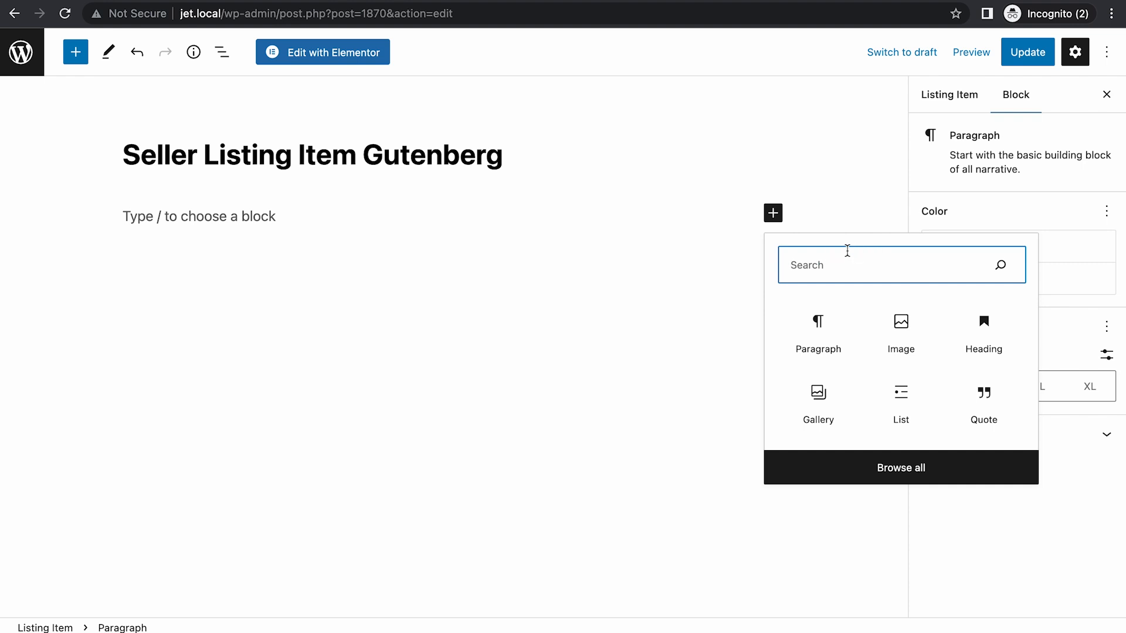
type("dyna")
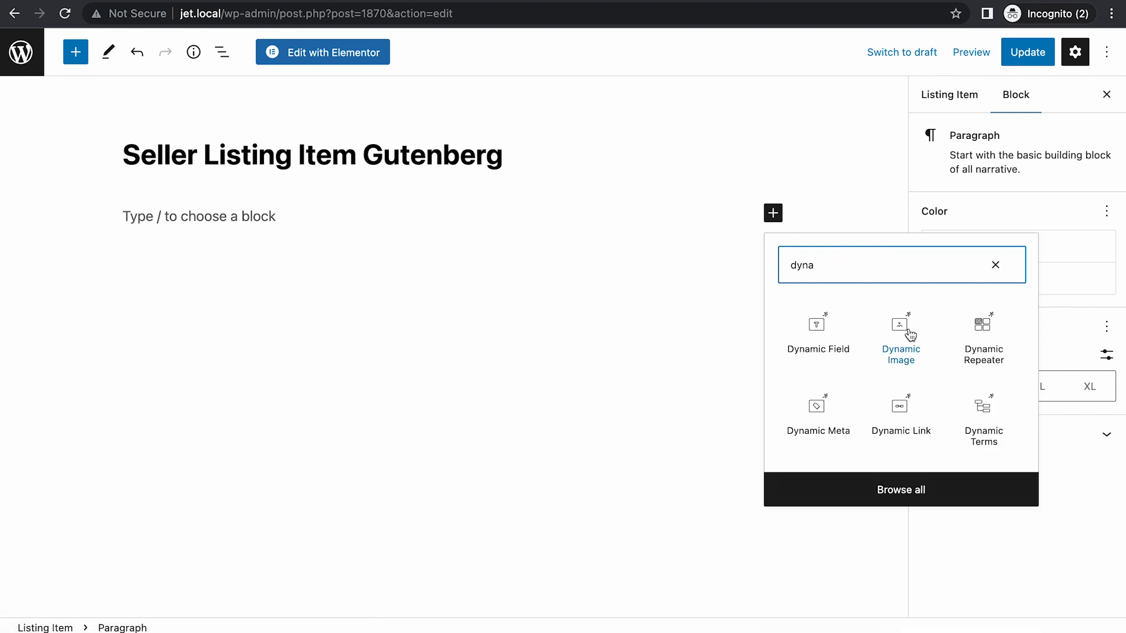
left_click(901, 338)
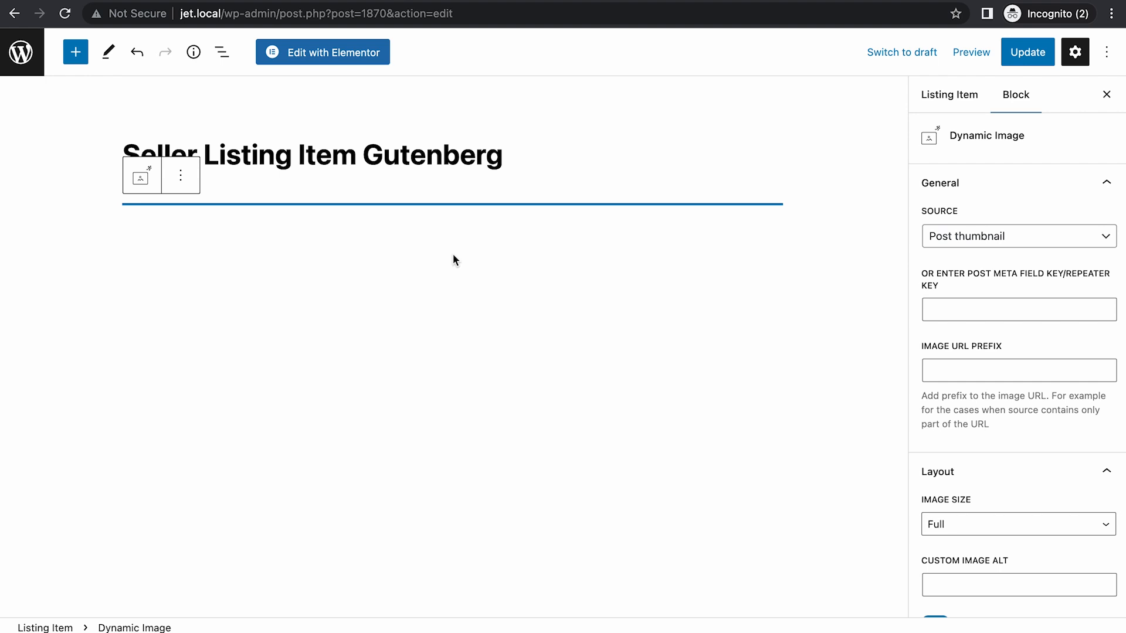
left_click(981, 238)
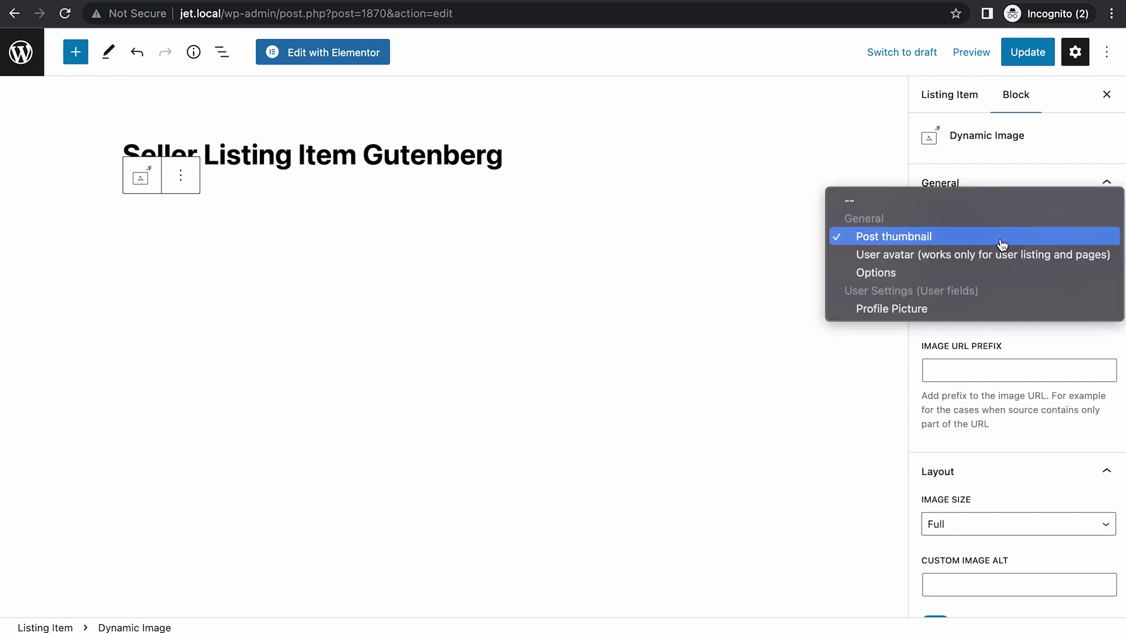
left_click(930, 310)
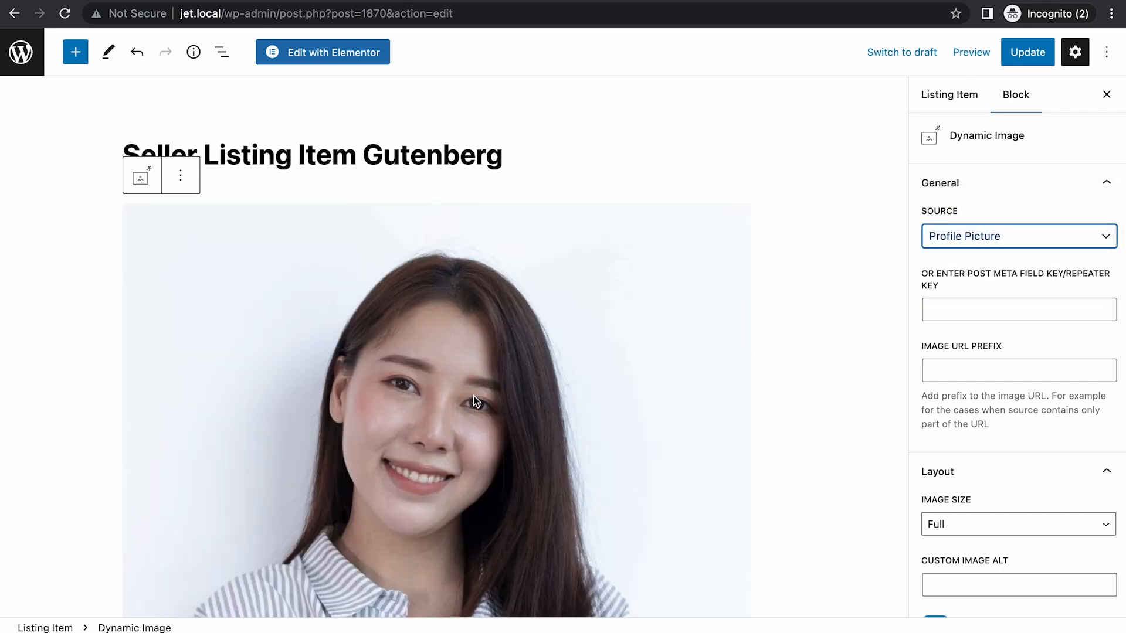
scroll(473, 396, "down", 1)
scroll(474, 395, "down", 1)
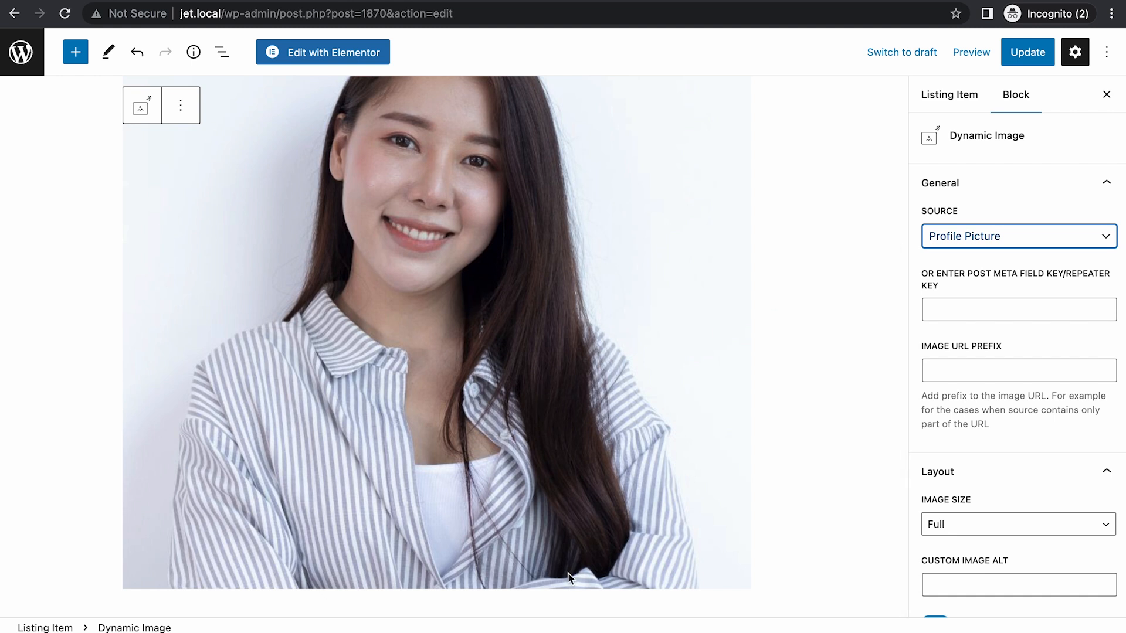
left_click(534, 596)
scroll(747, 607, "down", 1)
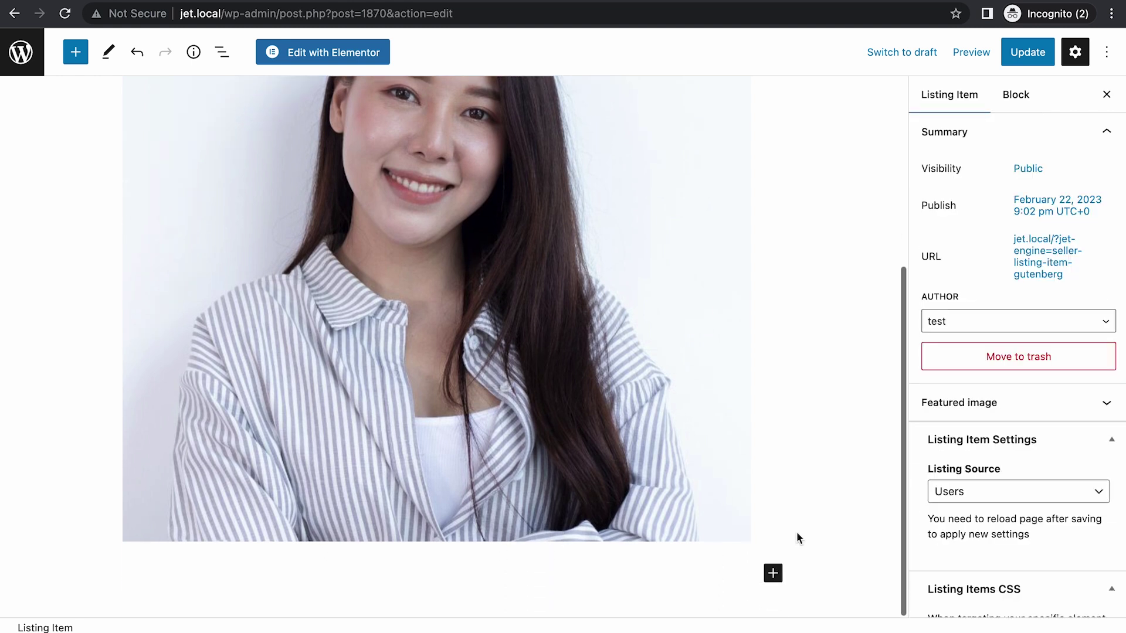
Insert a Dynamic Field block below the image sourced from Meta Data with Meta Key First Name.
left_click(772, 573)
type("dynamic")
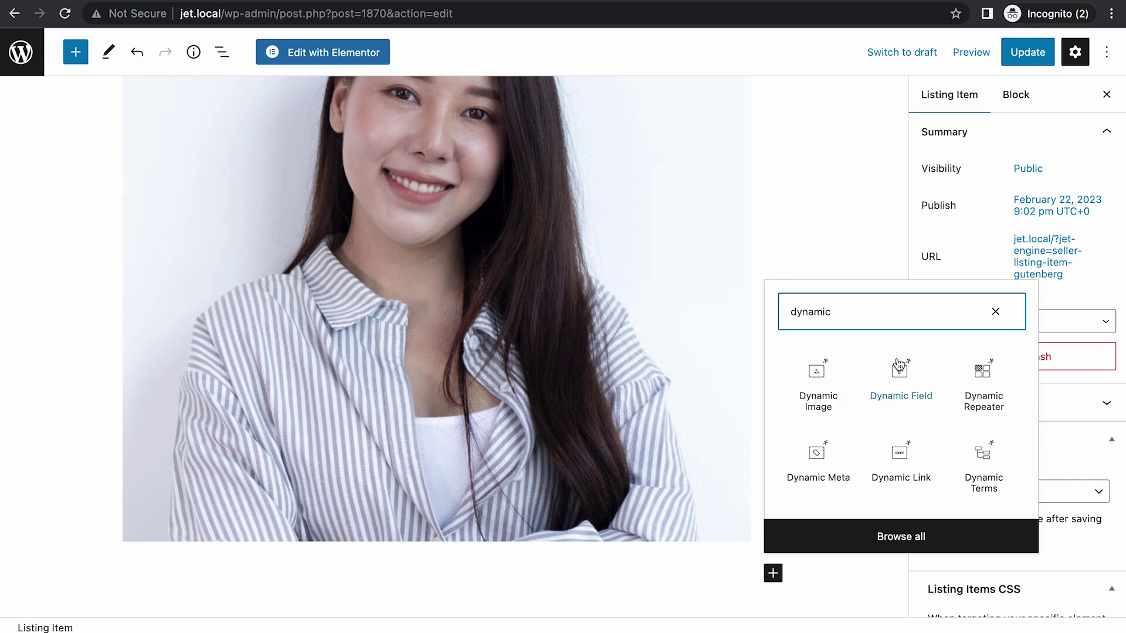
left_click(901, 378)
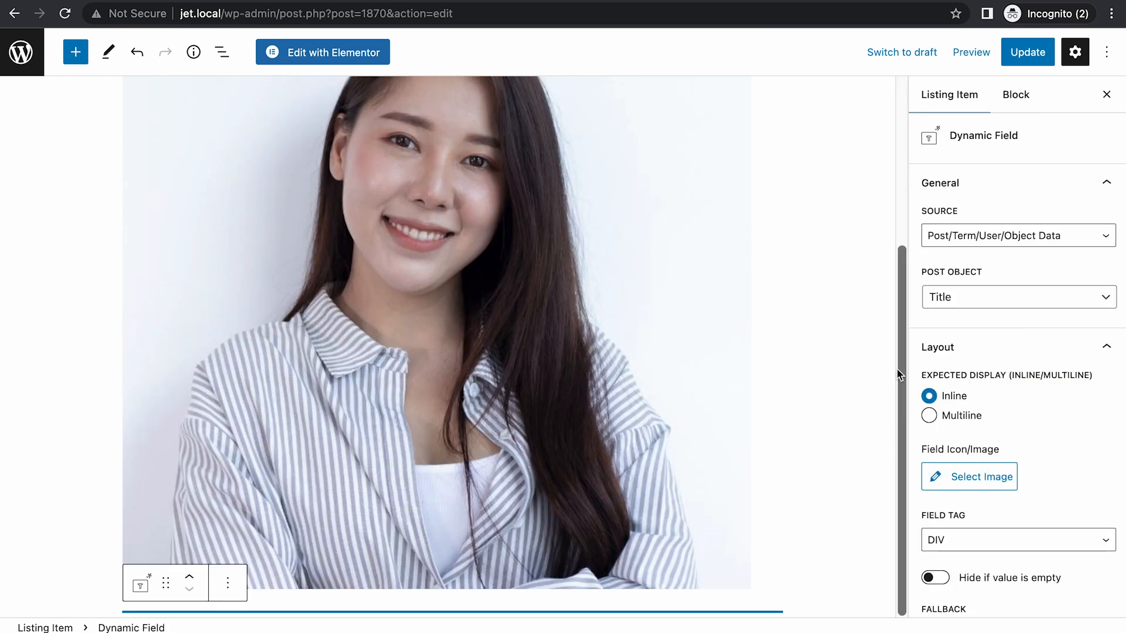
left_click(968, 237)
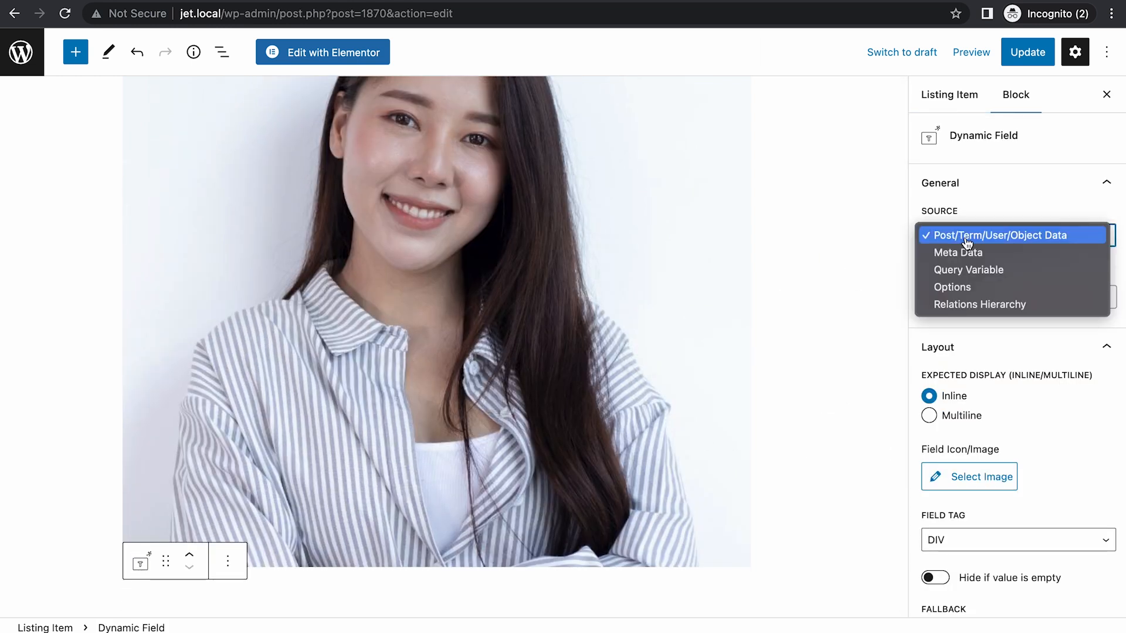
left_click(959, 252)
left_click(975, 297)
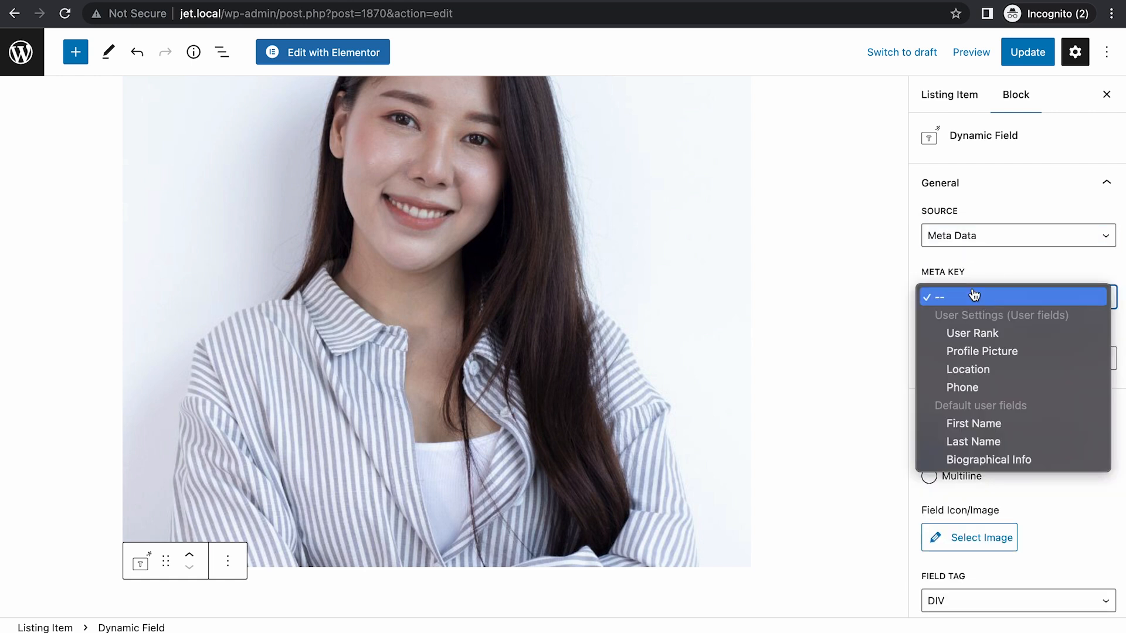
left_click(974, 423)
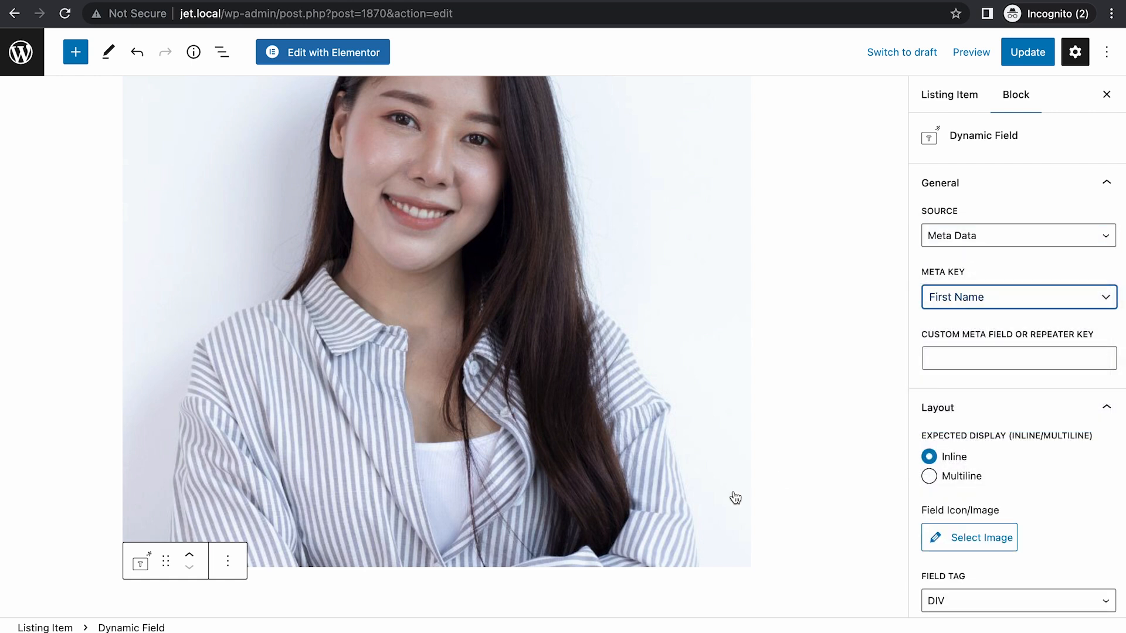
scroll(677, 563, "down", 1)
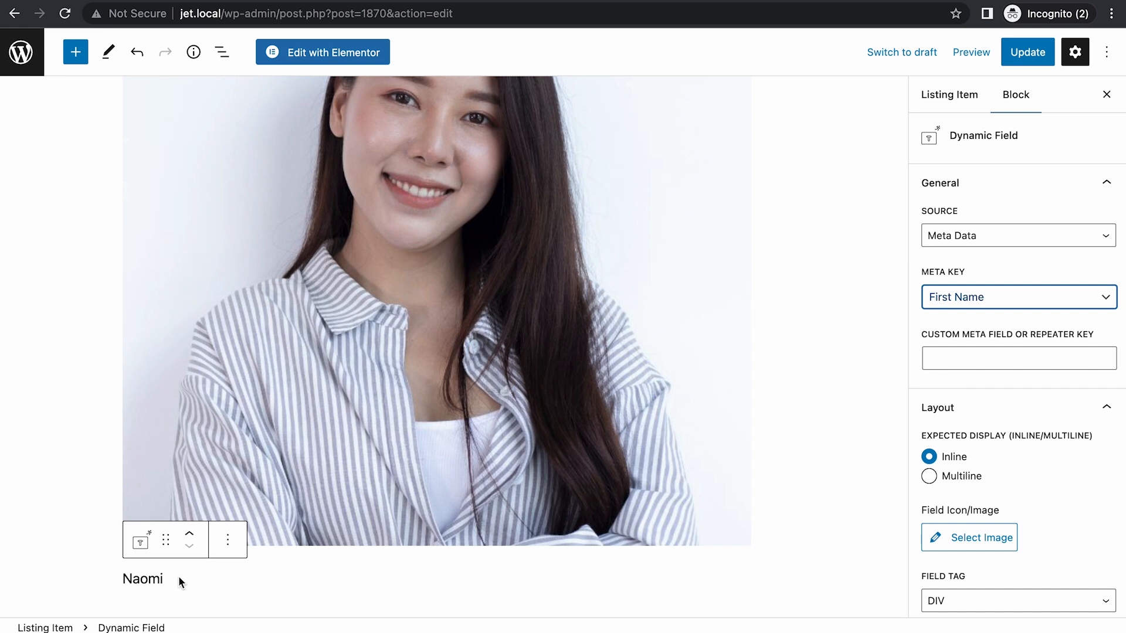
left_click(654, 598)
scroll(768, 603, "down", 1)
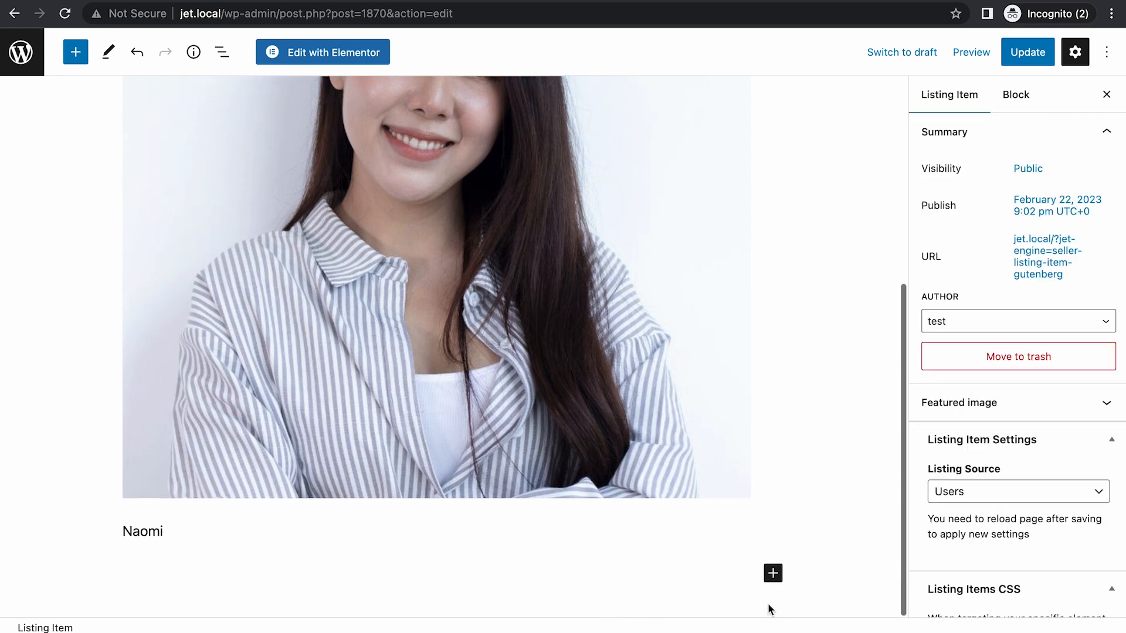
Add a Dynamic Field block showing the User Rank user meta value.
left_click(772, 575)
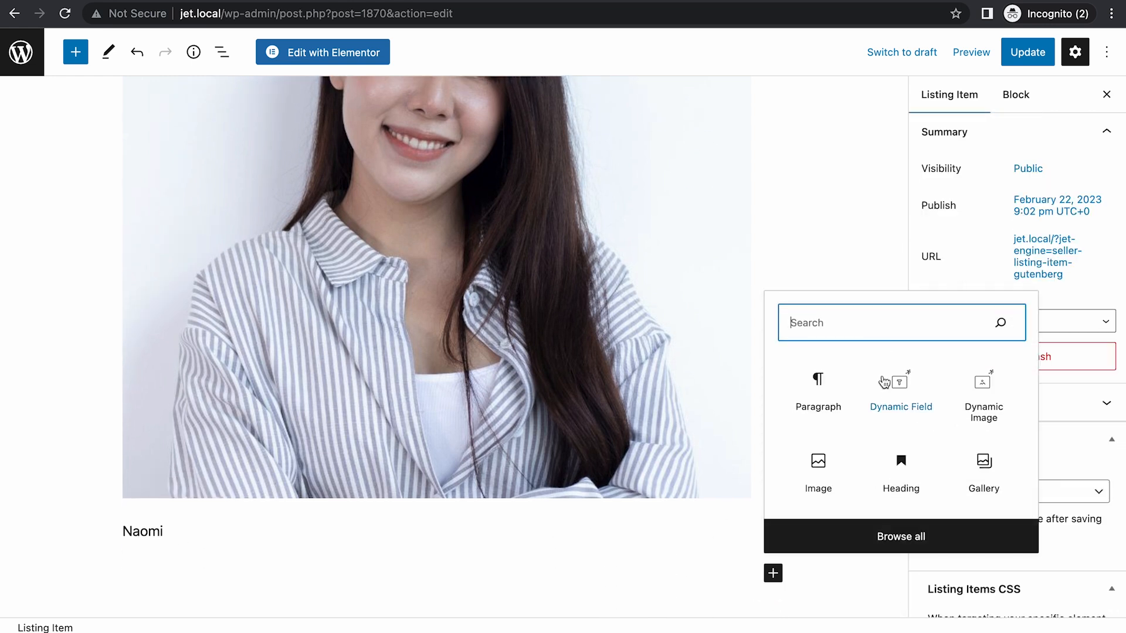
left_click(901, 388)
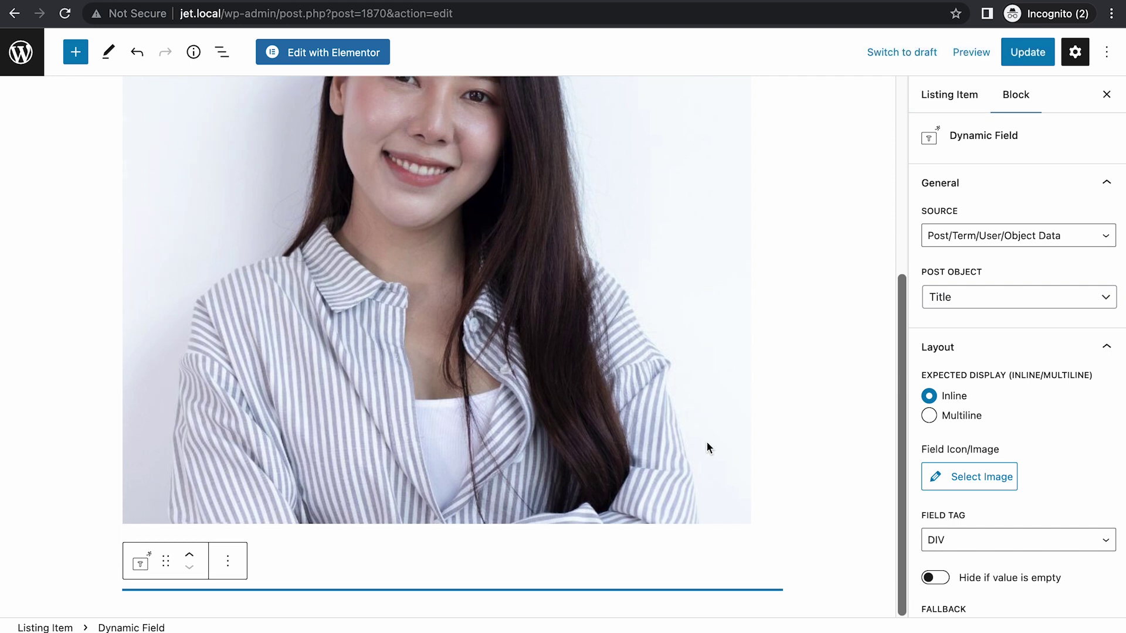
left_click(1011, 237)
left_click(1000, 252)
left_click(976, 298)
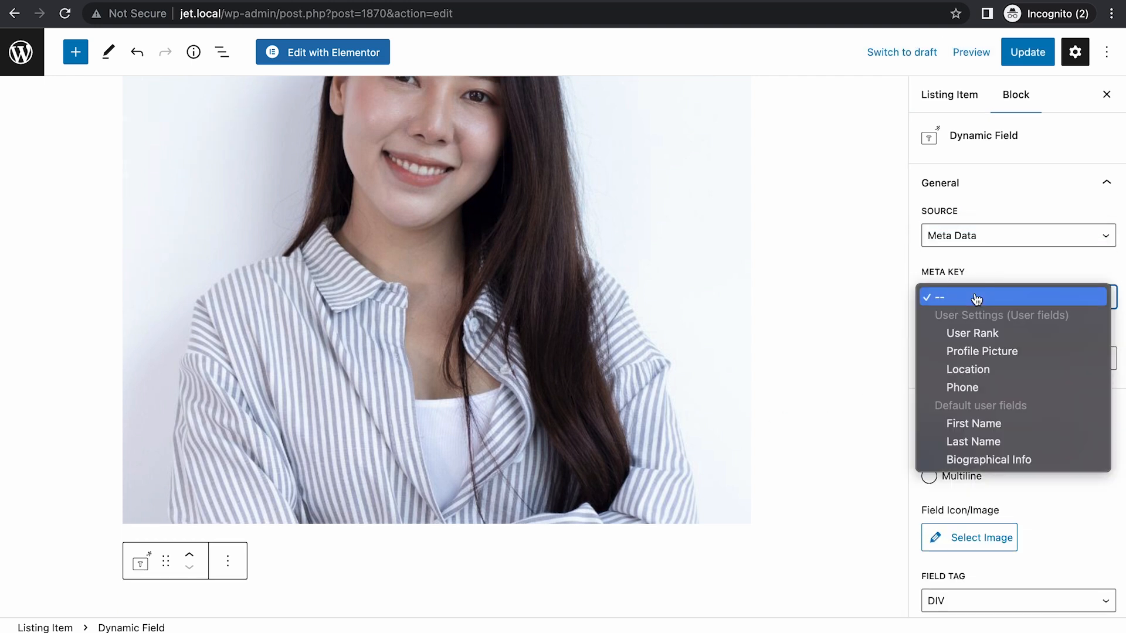
left_click(972, 332)
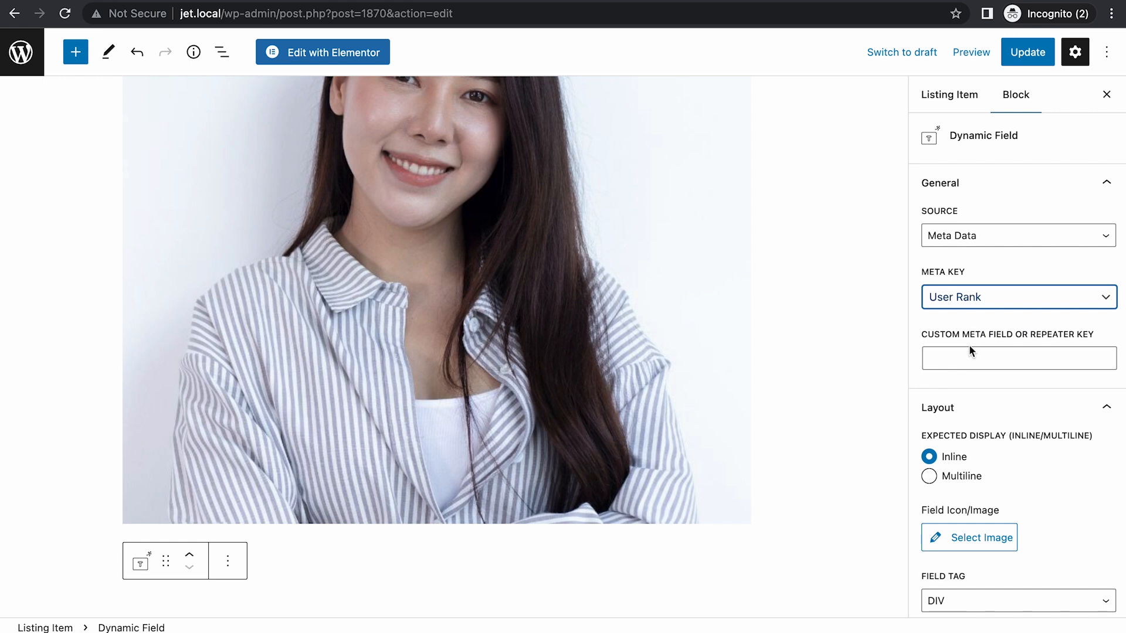
scroll(968, 387, "down", 4)
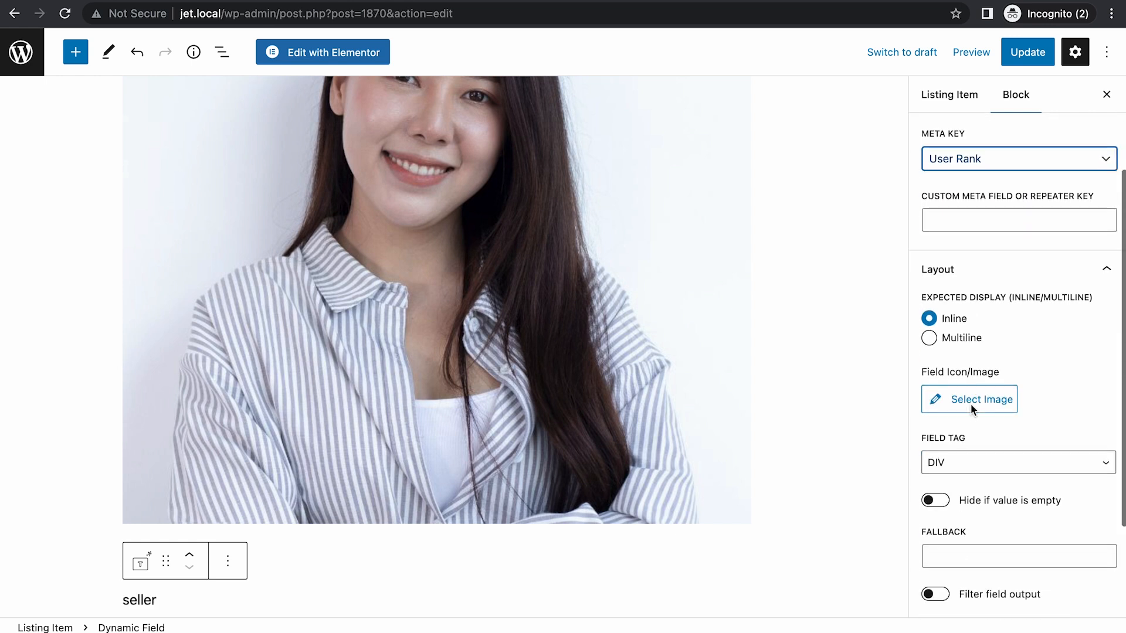
scroll(970, 404, "down", 3)
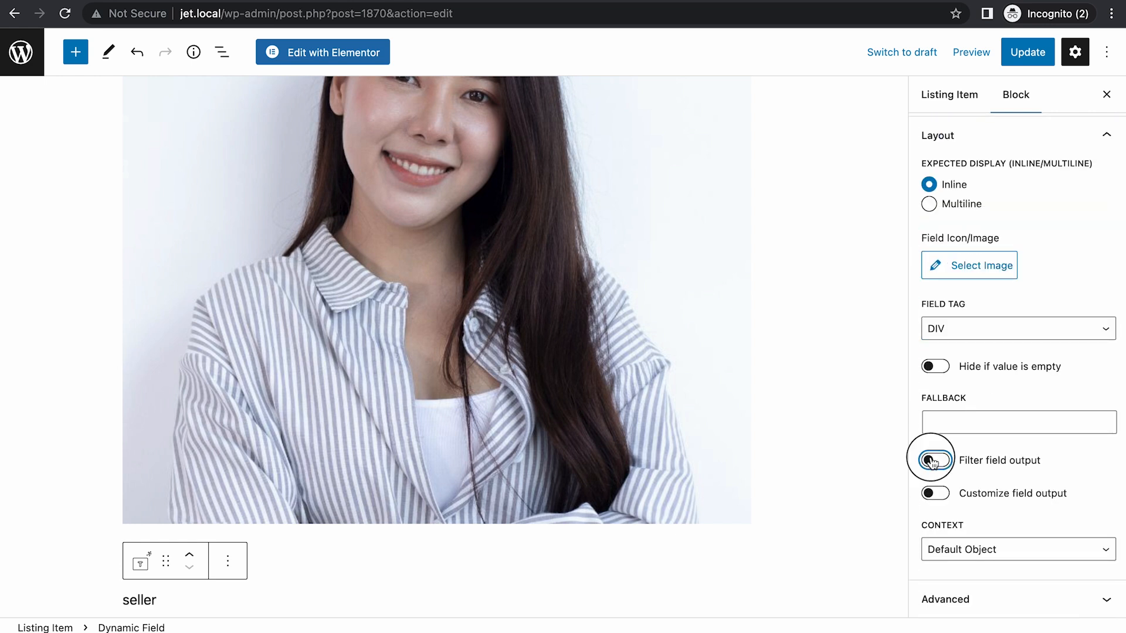
Filter the rank field output through 'Get labels by glossary data' with the Seller Rank glossary.
left_click(934, 575)
scroll(1009, 459, "down", 1)
left_click(1018, 471)
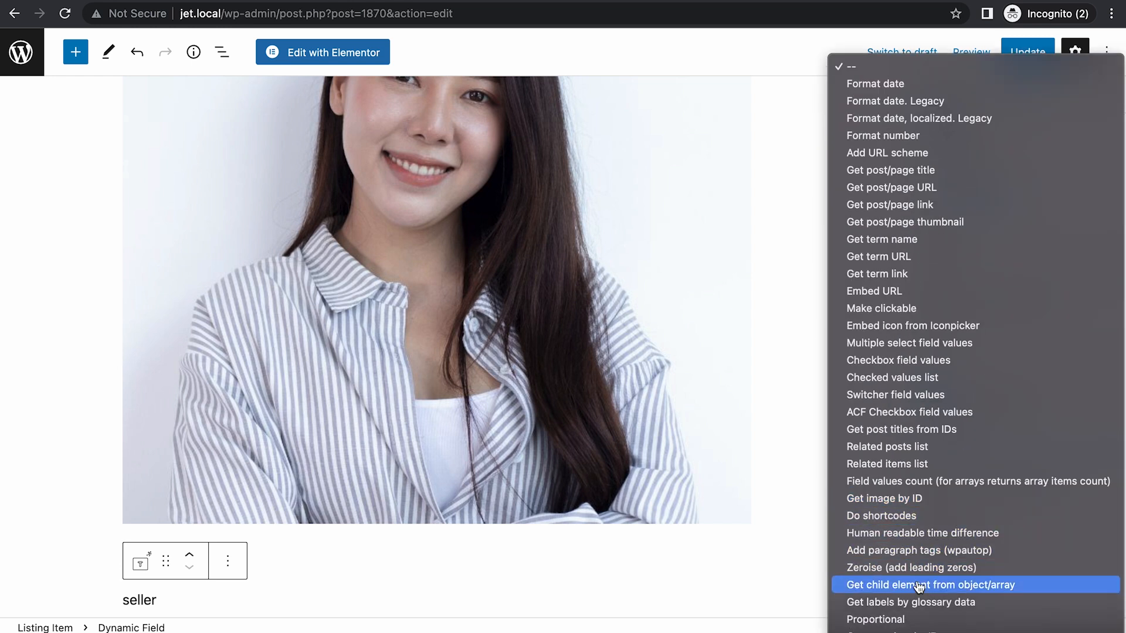
left_click(902, 603)
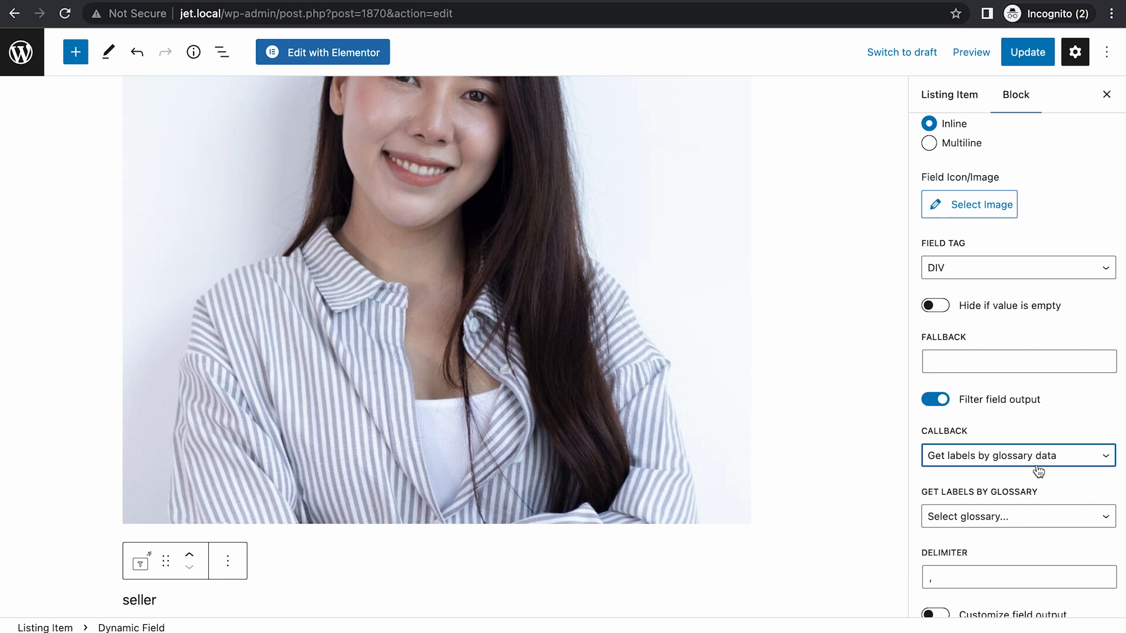
scroll(1036, 457, "down", 1)
left_click(977, 394)
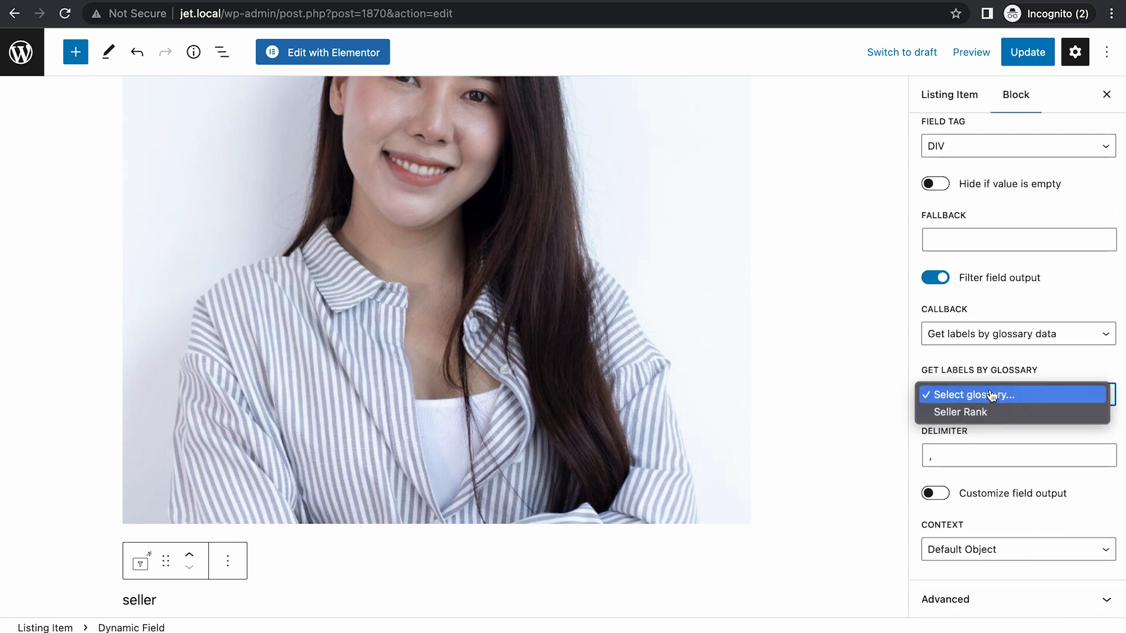
left_click(981, 414)
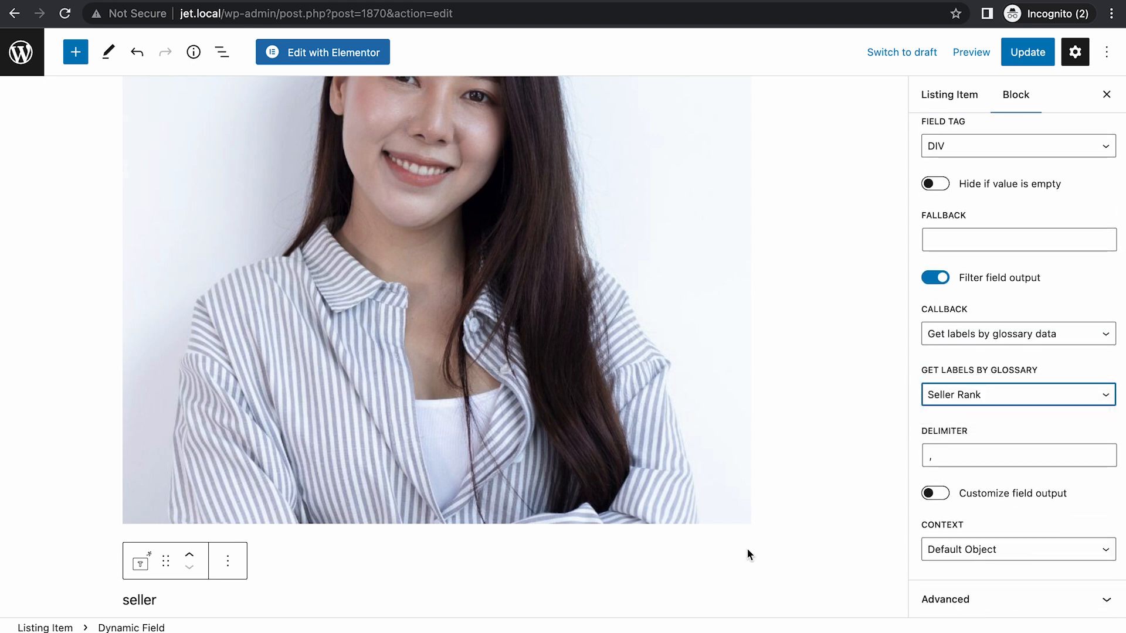
scroll(747, 548, "down", 1)
left_click(264, 564)
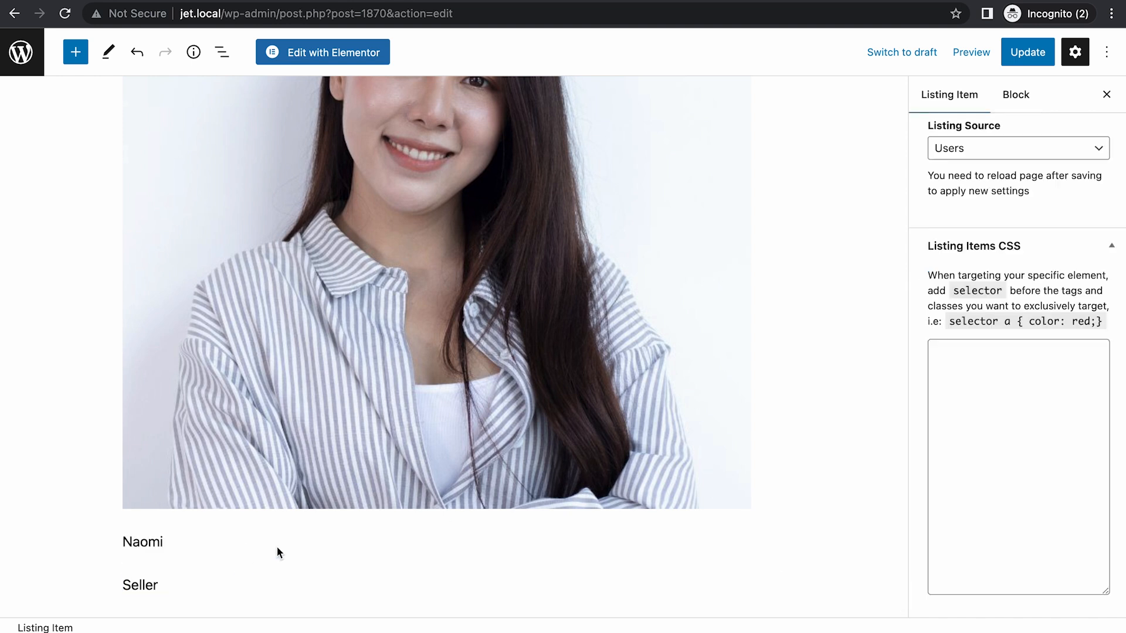
left_click(279, 585)
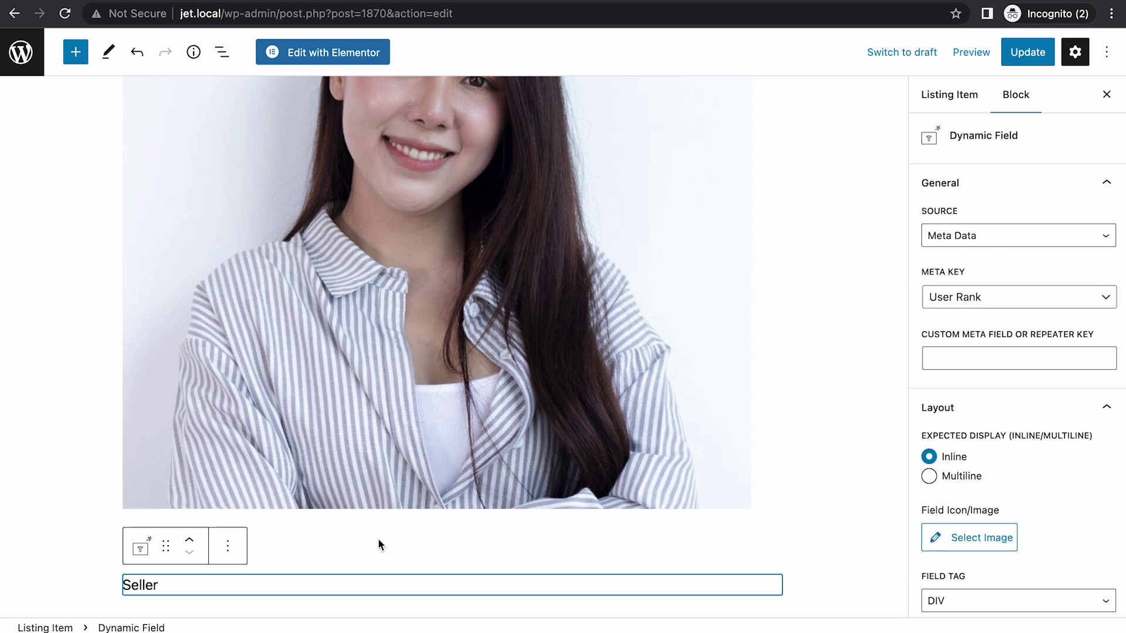
left_click(802, 408)
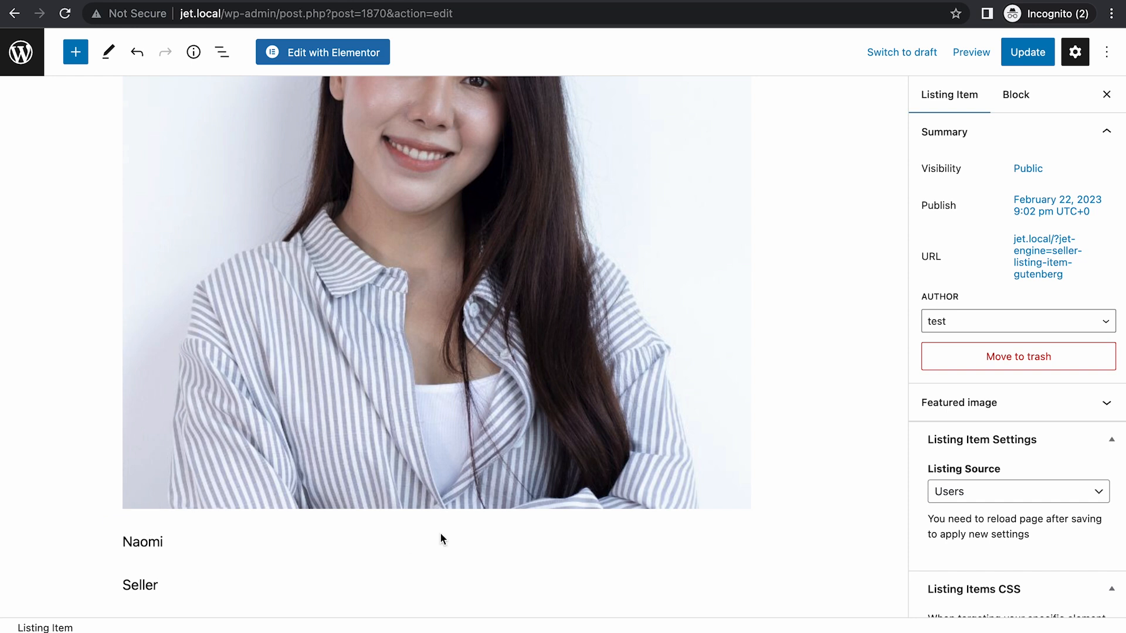
Update the listing item, then create a new page holding a Listing Grid block.
left_click(1027, 52)
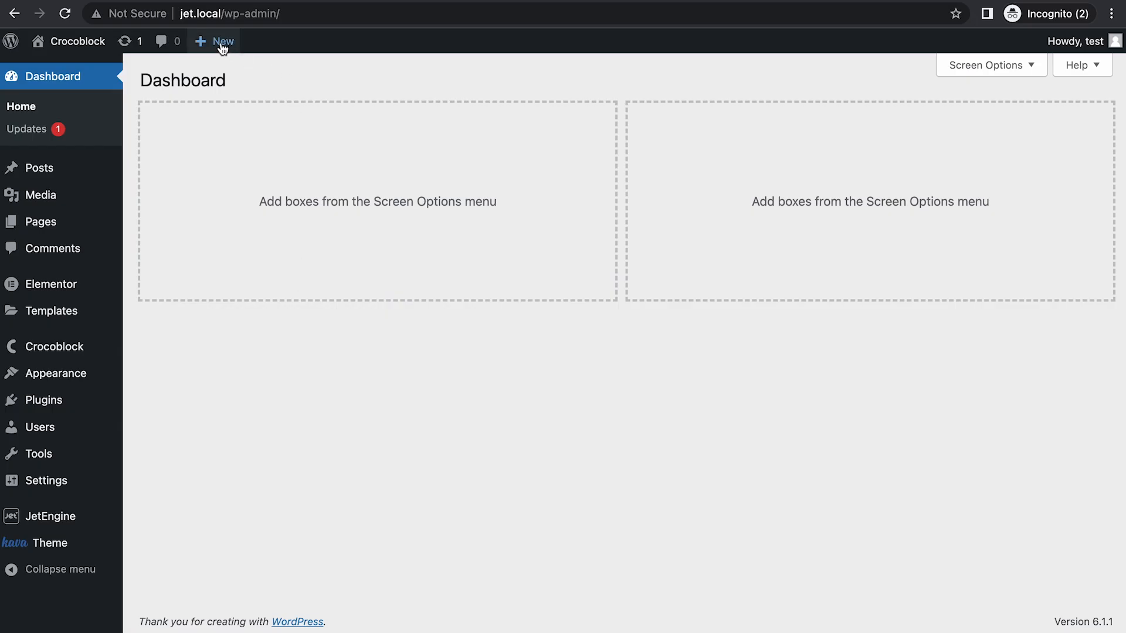
mouse_move(217, 41)
left_click(206, 110)
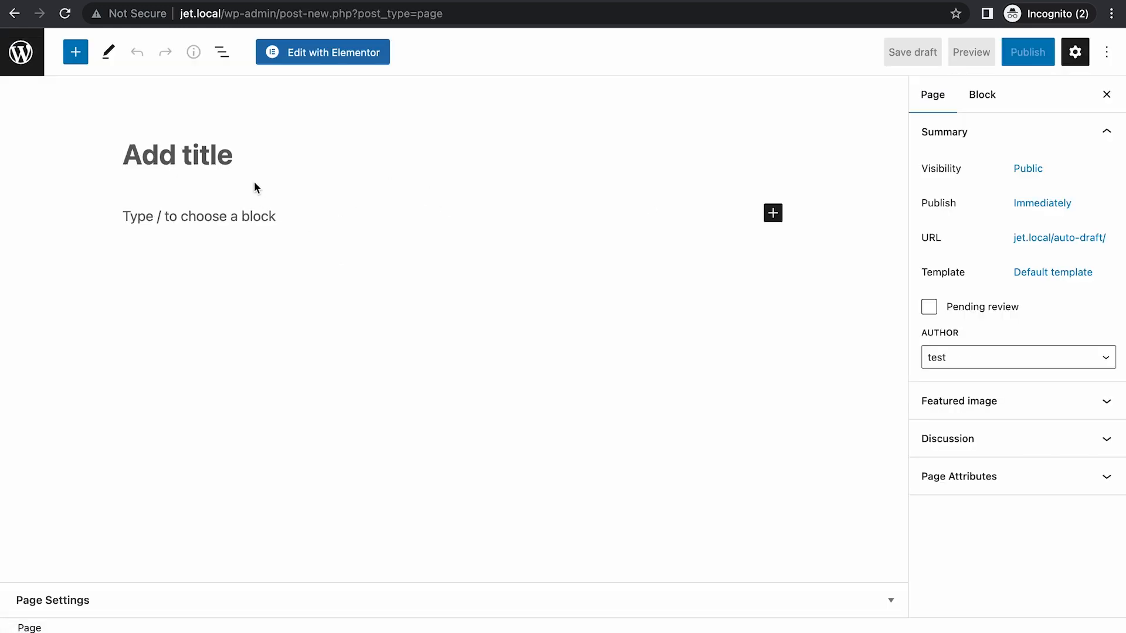
left_click(772, 213)
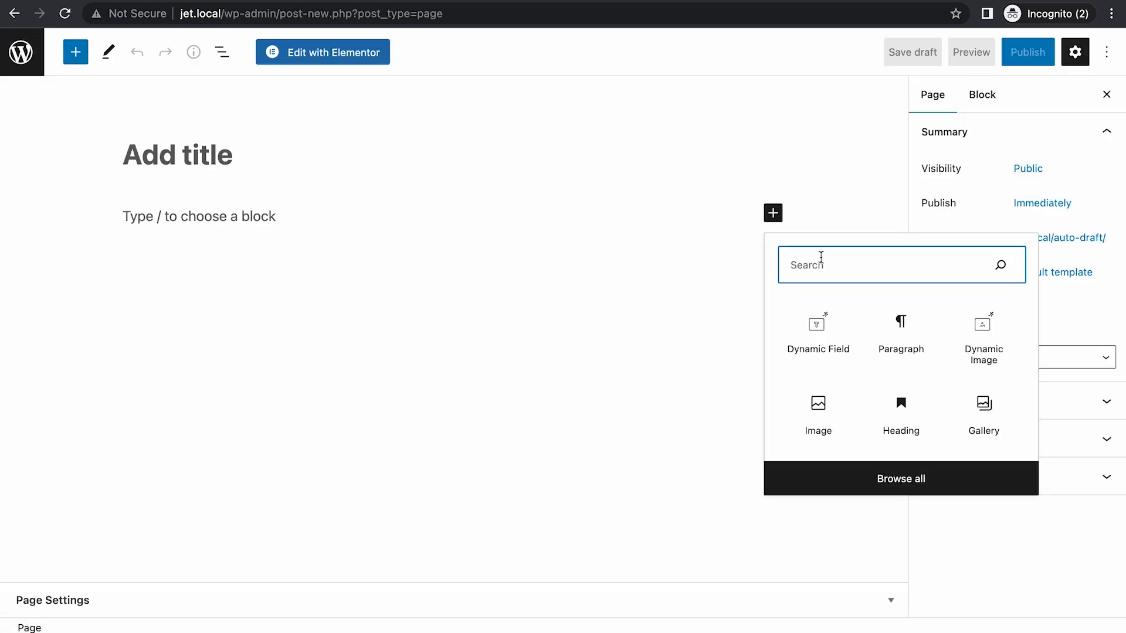
type("lsi")
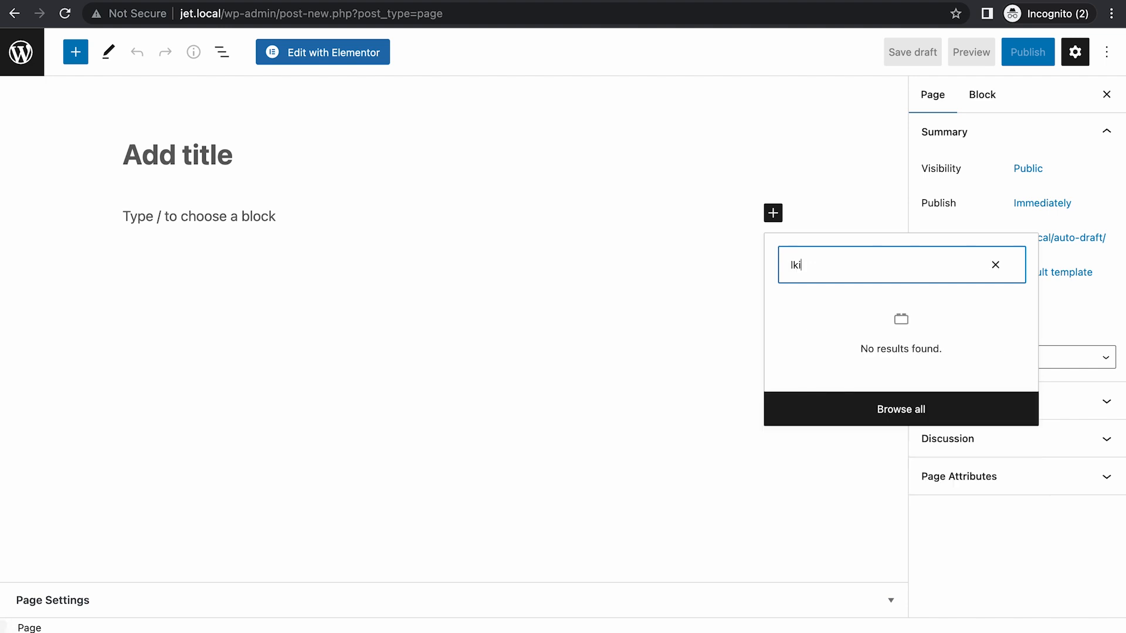
key("BackSpace")
key("BackSpace")
key("BackSpace")
type("lis")
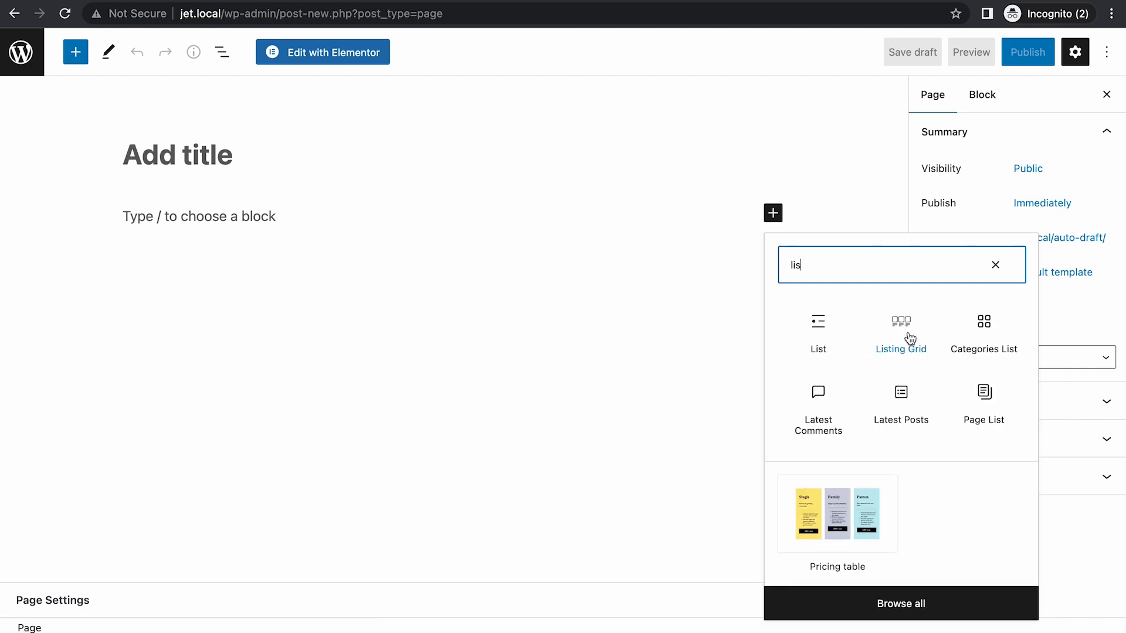
left_click(902, 333)
left_click(968, 238)
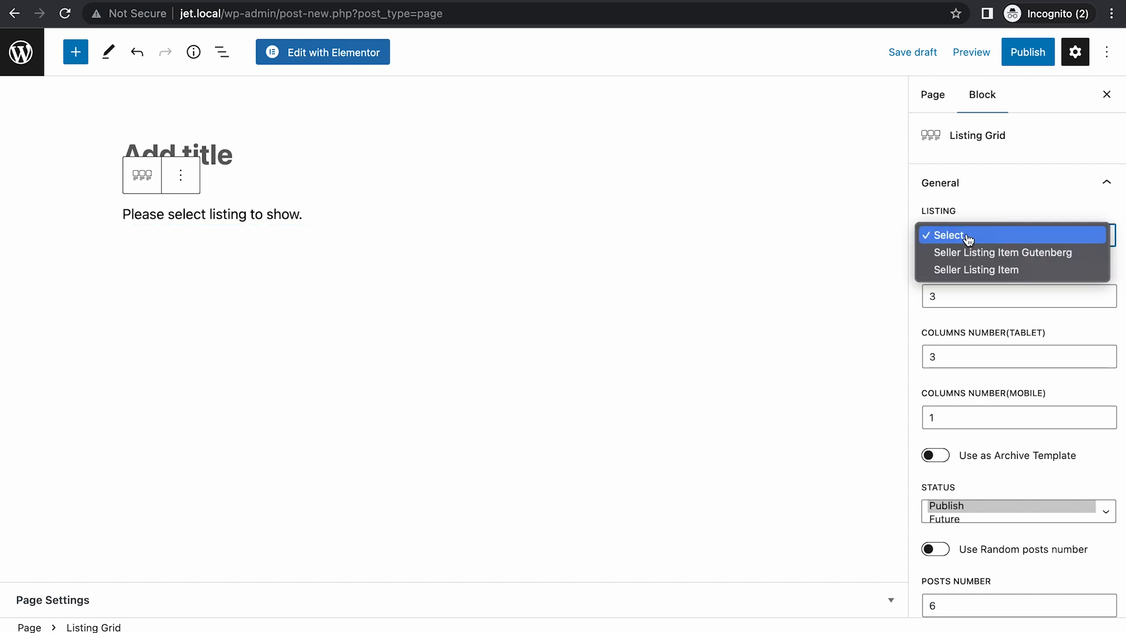
Set the grid's listing to Seller Listing Item Gutenberg so the user cards render.
left_click(977, 252)
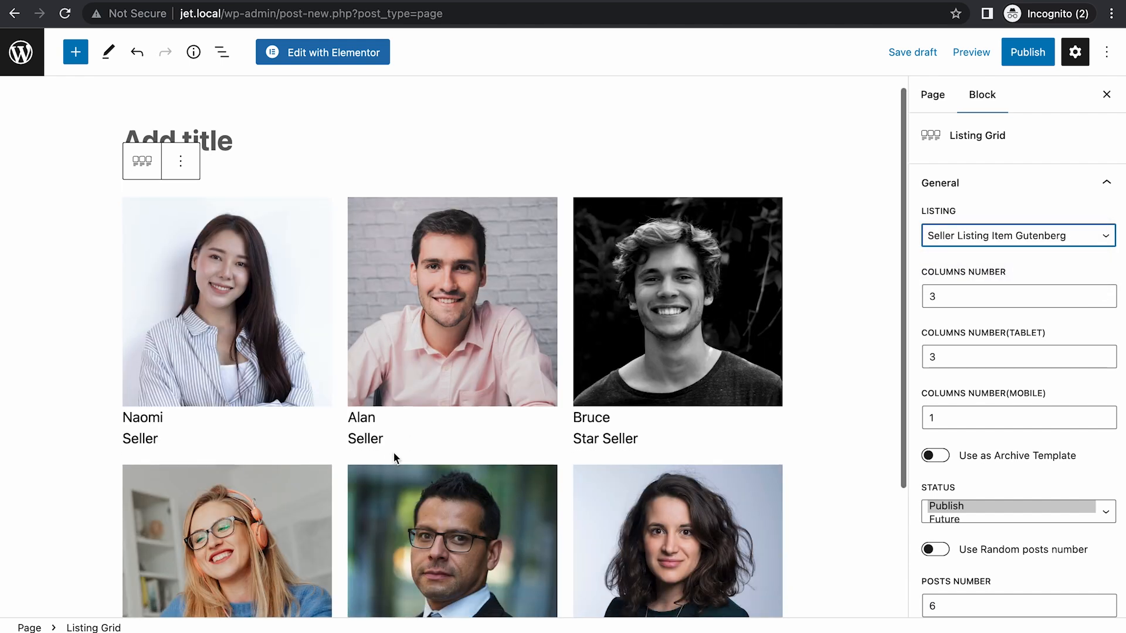
scroll(393, 451, "down", 3)
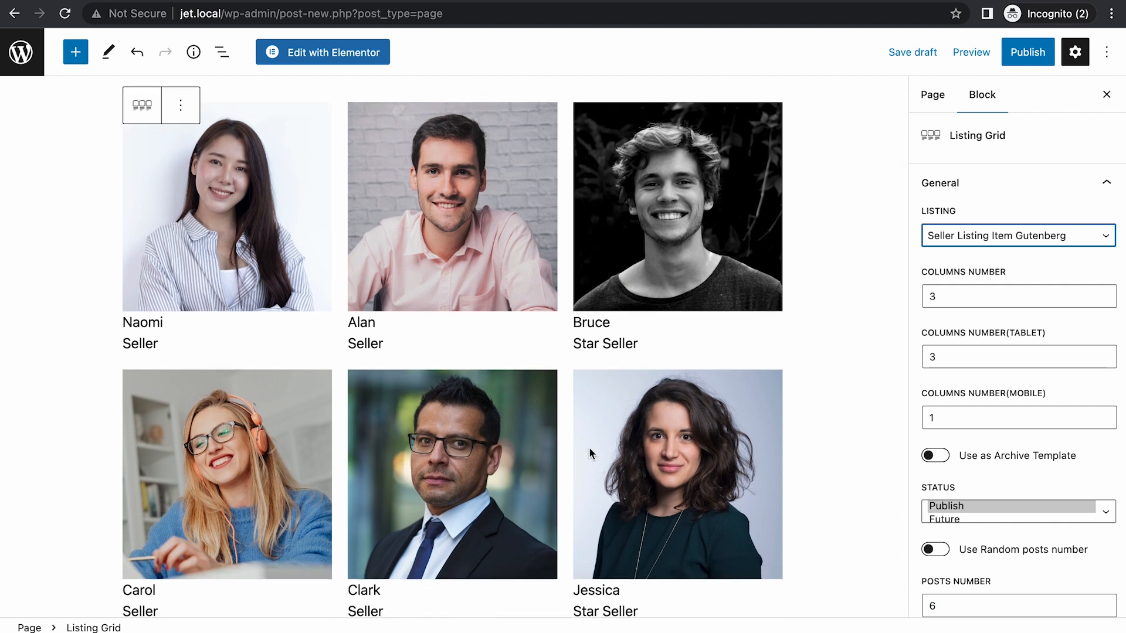
scroll(589, 446, "down", 1)
scroll(546, 451, "down", 1)
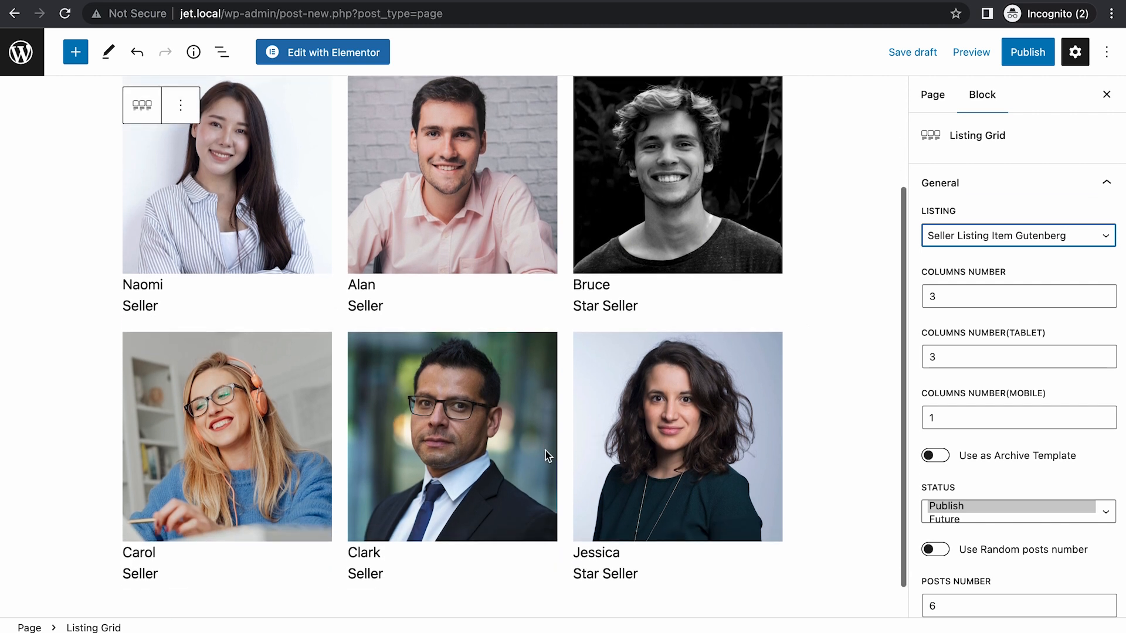
scroll(545, 451, "up", 1)
scroll(967, 402, "down", 2)
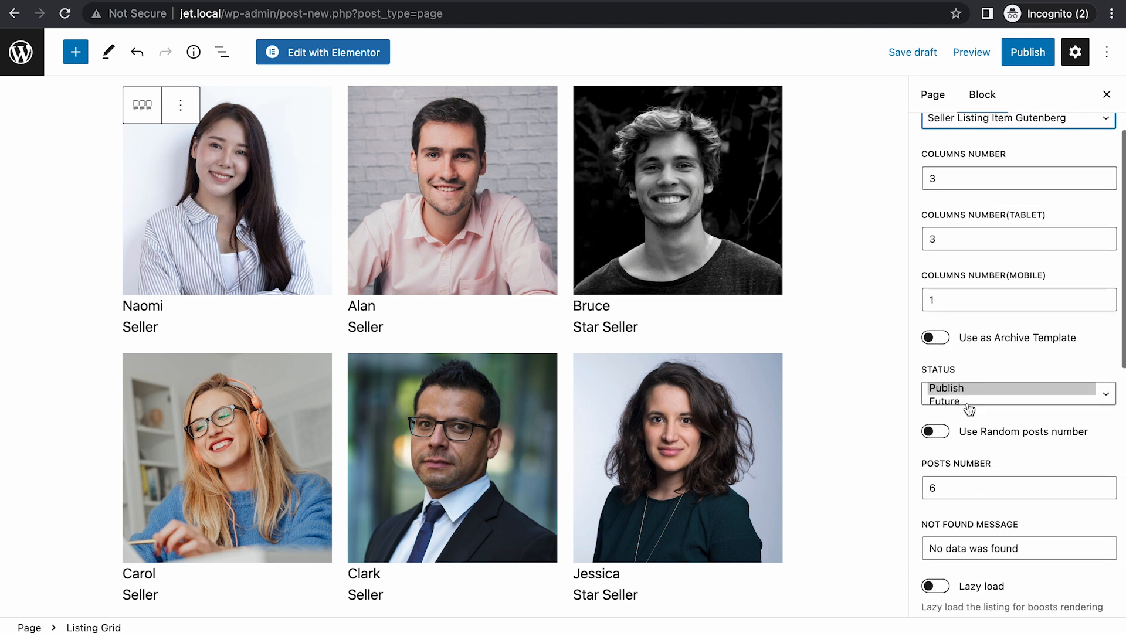
scroll(967, 402, "down", 3)
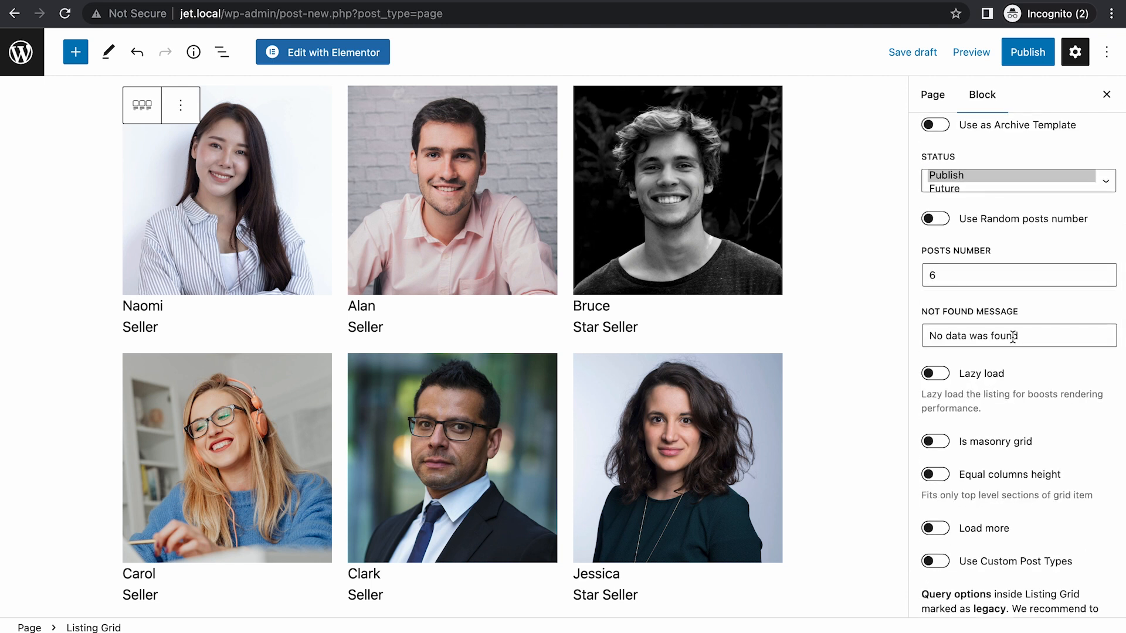
scroll(1012, 336, "down", 3)
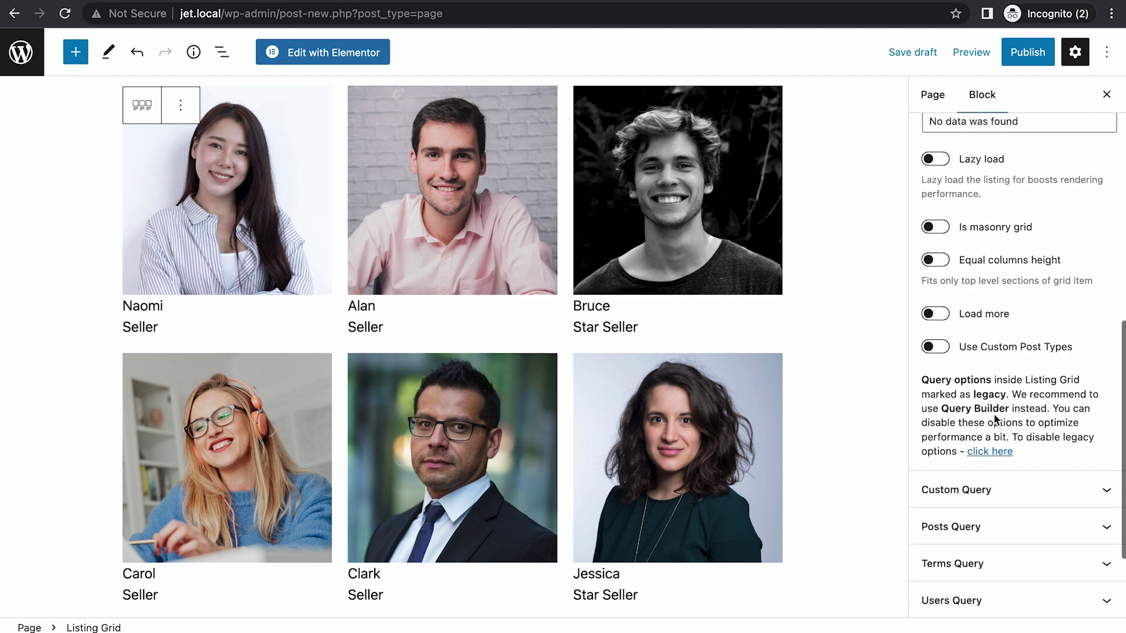
scroll(1018, 292, "down", 3)
Enable Use Custom Query and apply Seller Query so only the four Star Sellers show.
left_click(992, 371)
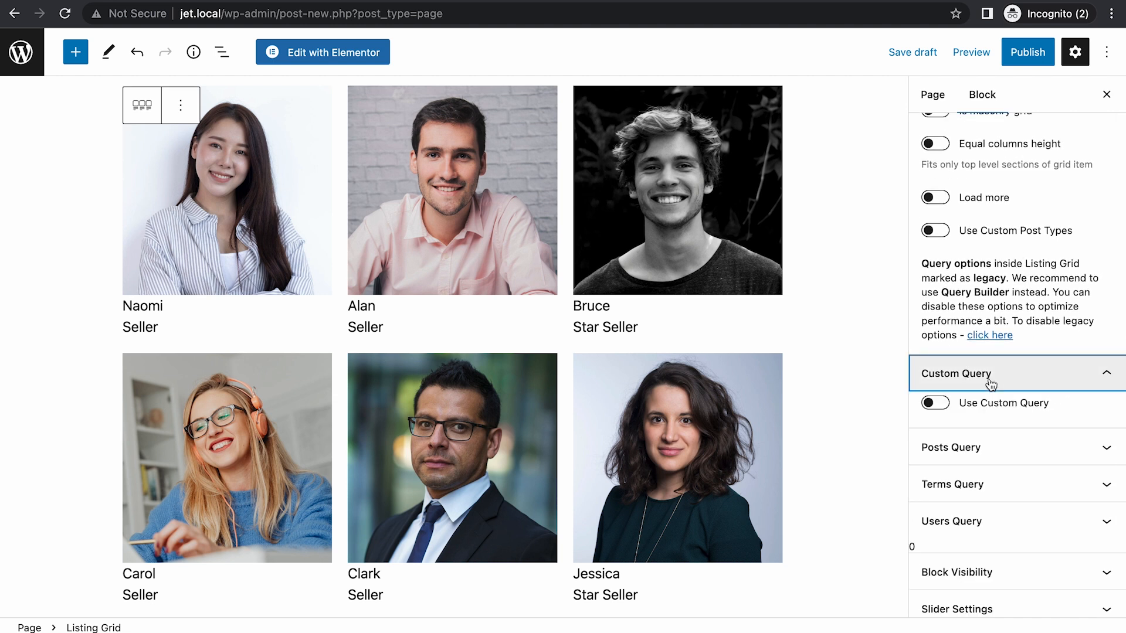
left_click(934, 356)
scroll(969, 353, "down", 1)
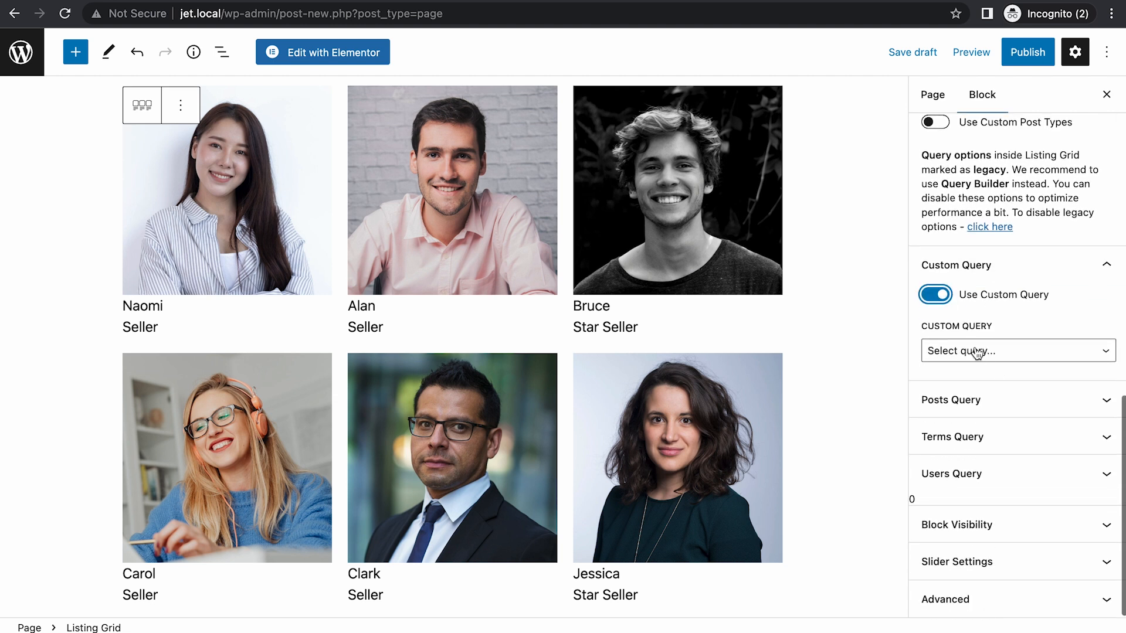
left_click(977, 352)
left_click(963, 368)
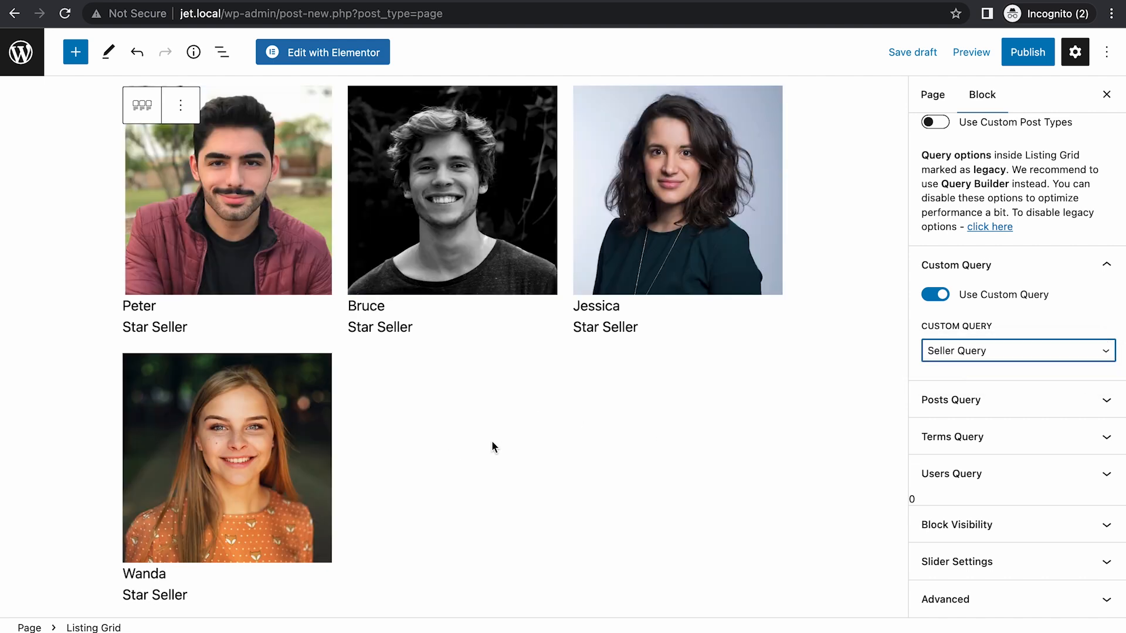
scroll(577, 442, "up", 3)
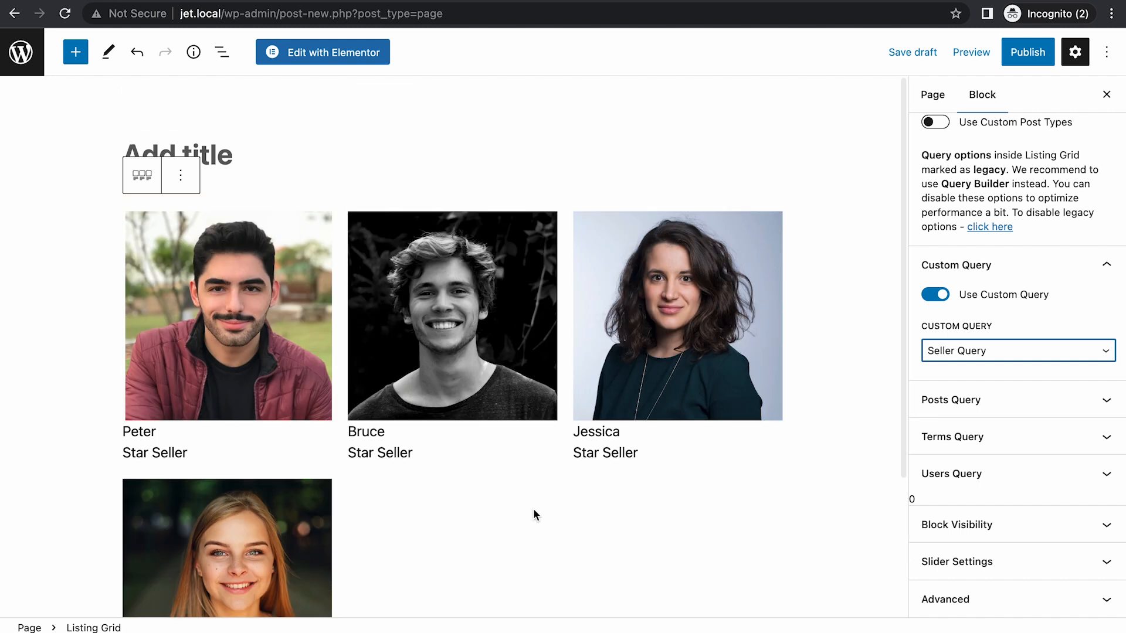
scroll(533, 508, "up", 2)
scroll(465, 536, "down", 1)
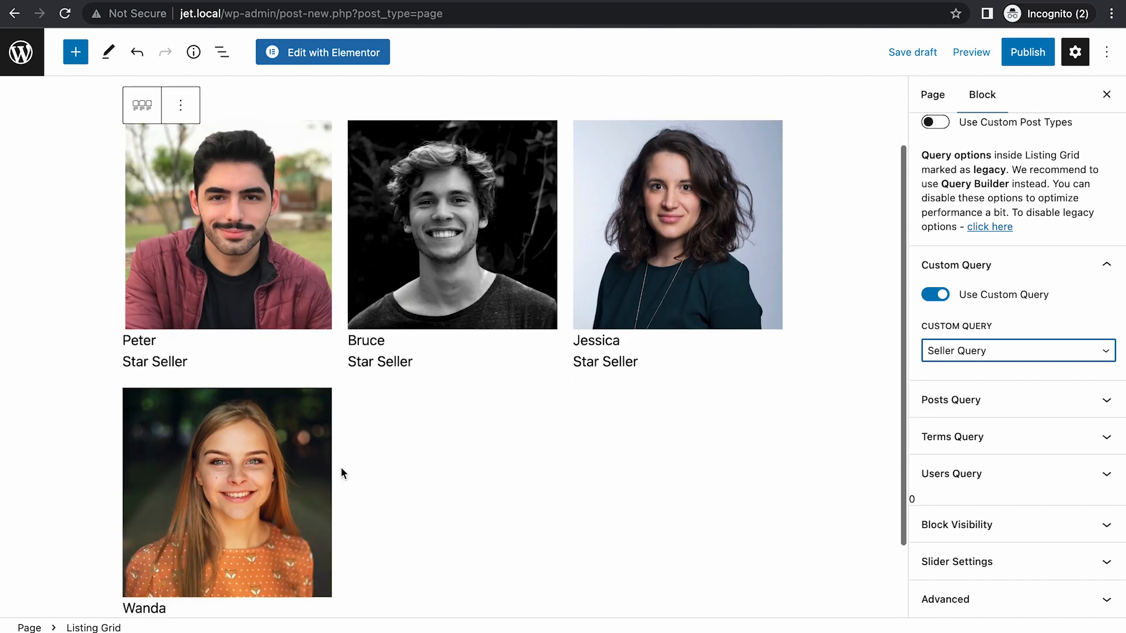